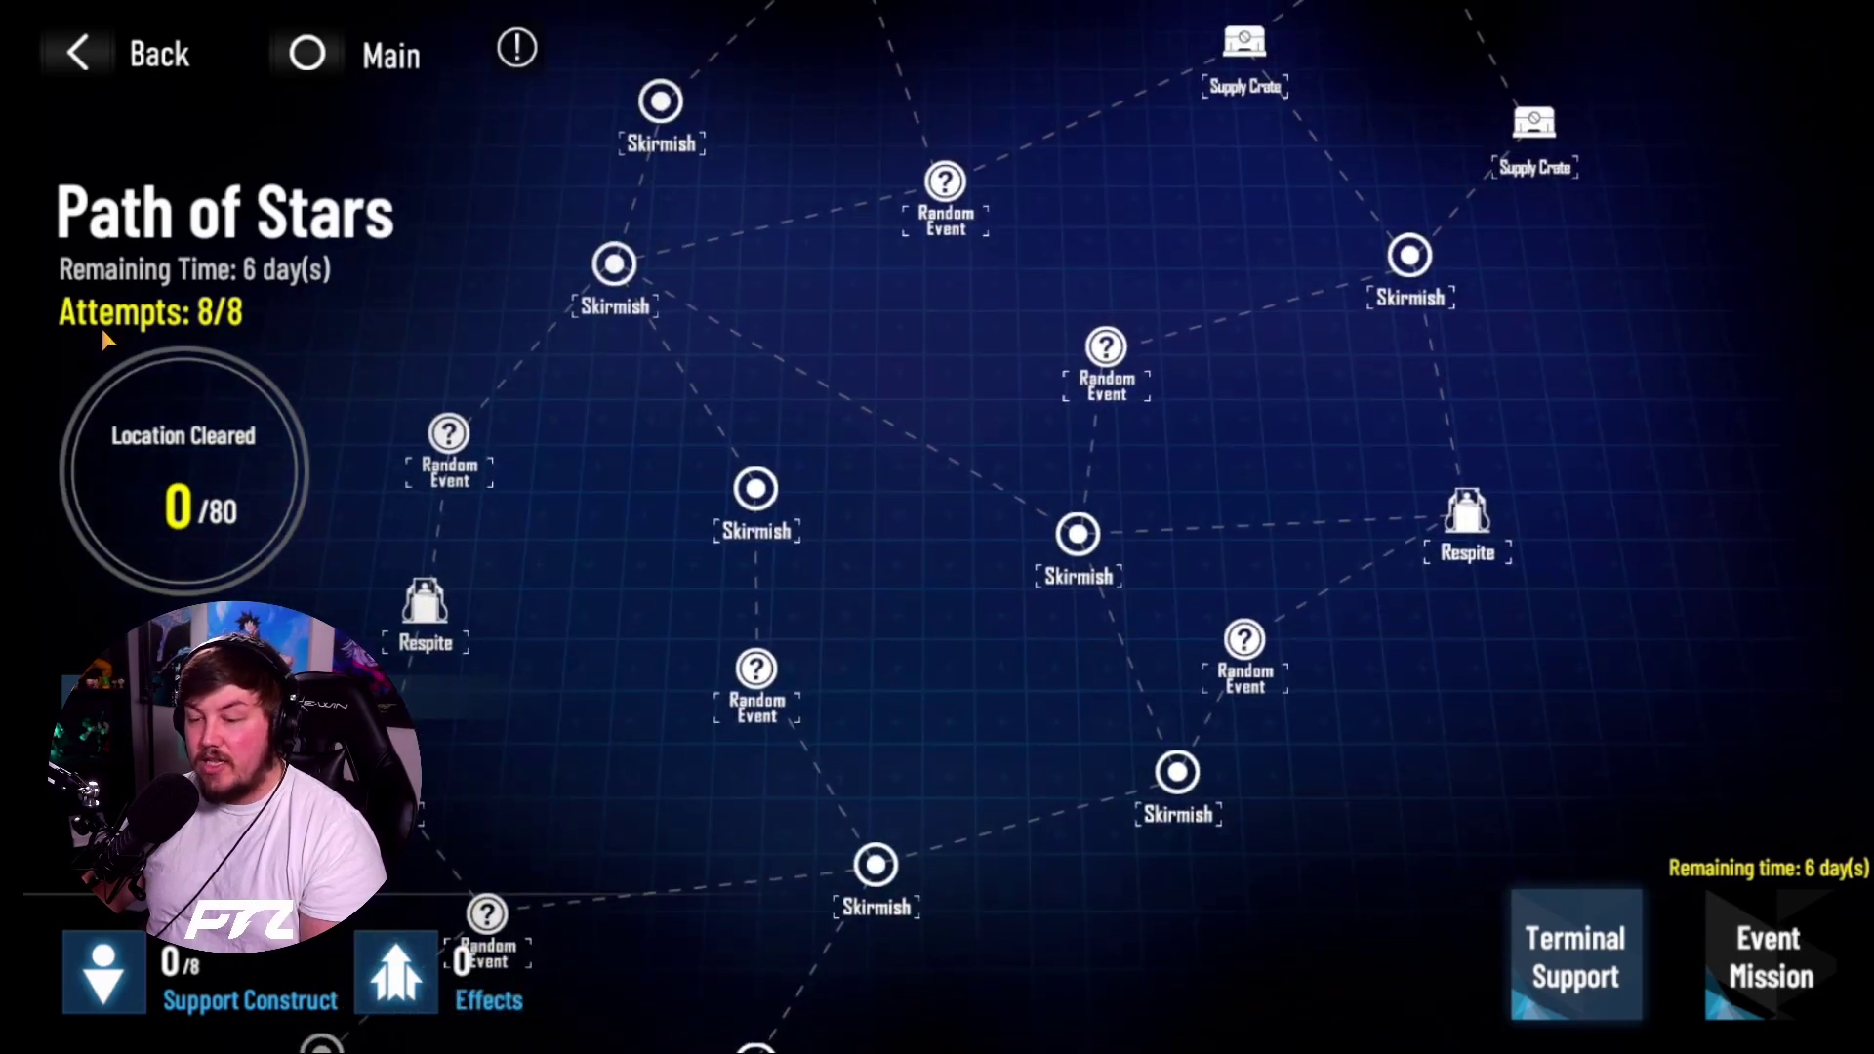
Look over the Path of Stars map to examine its skirmish, random event, supply crate, elite and respite locations
{"action": "left_click_drag", "start_coordinate": [950, 210], "coordinate": [744, 595]}
{"action": "left_click_drag", "start_coordinate": [1129, 283], "coordinate": [960, 480]}
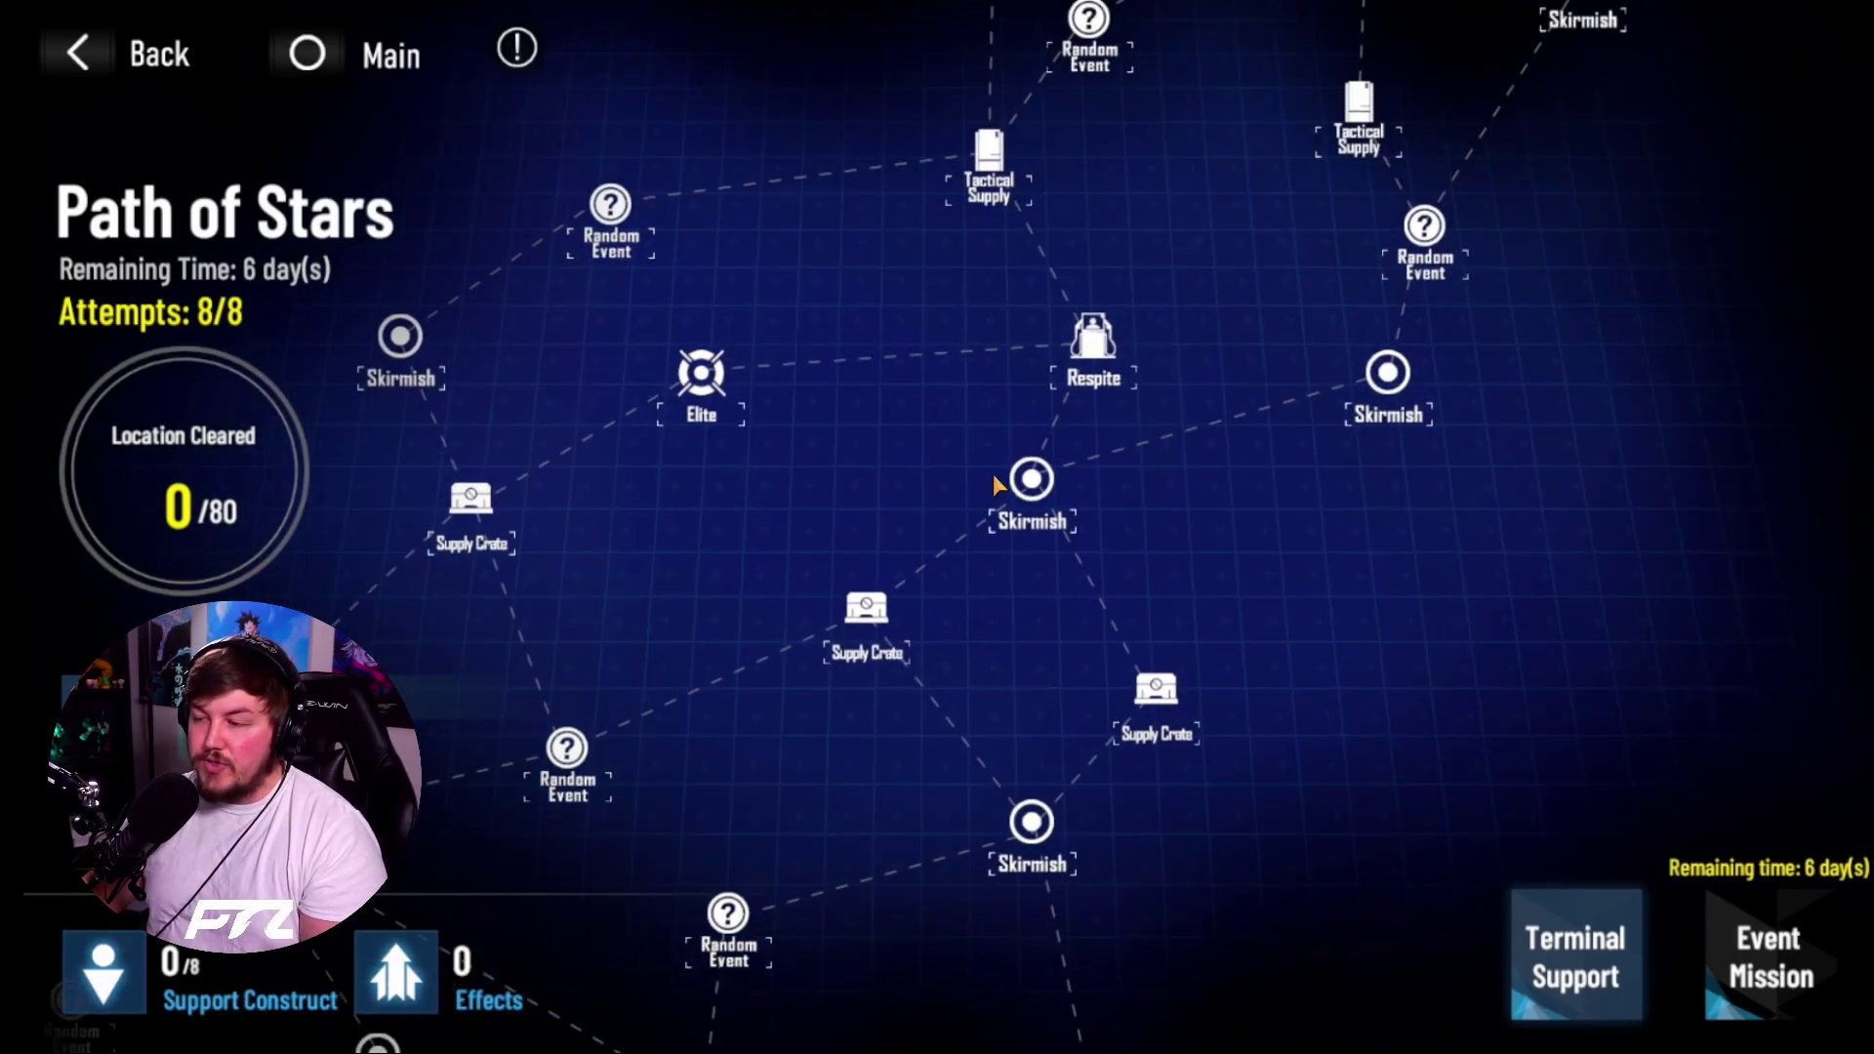
{"action": "left_click_drag", "start_coordinate": [895, 348], "coordinate": [559, 725]}
Examine the Themed Construct Today list and its effect bonuses in Team Today, and return to the event page
{"action": "left_click", "coordinate": [302, 713]}
{"action": "left_click_drag", "start_coordinate": [1155, 473], "coordinate": [787, 502]}
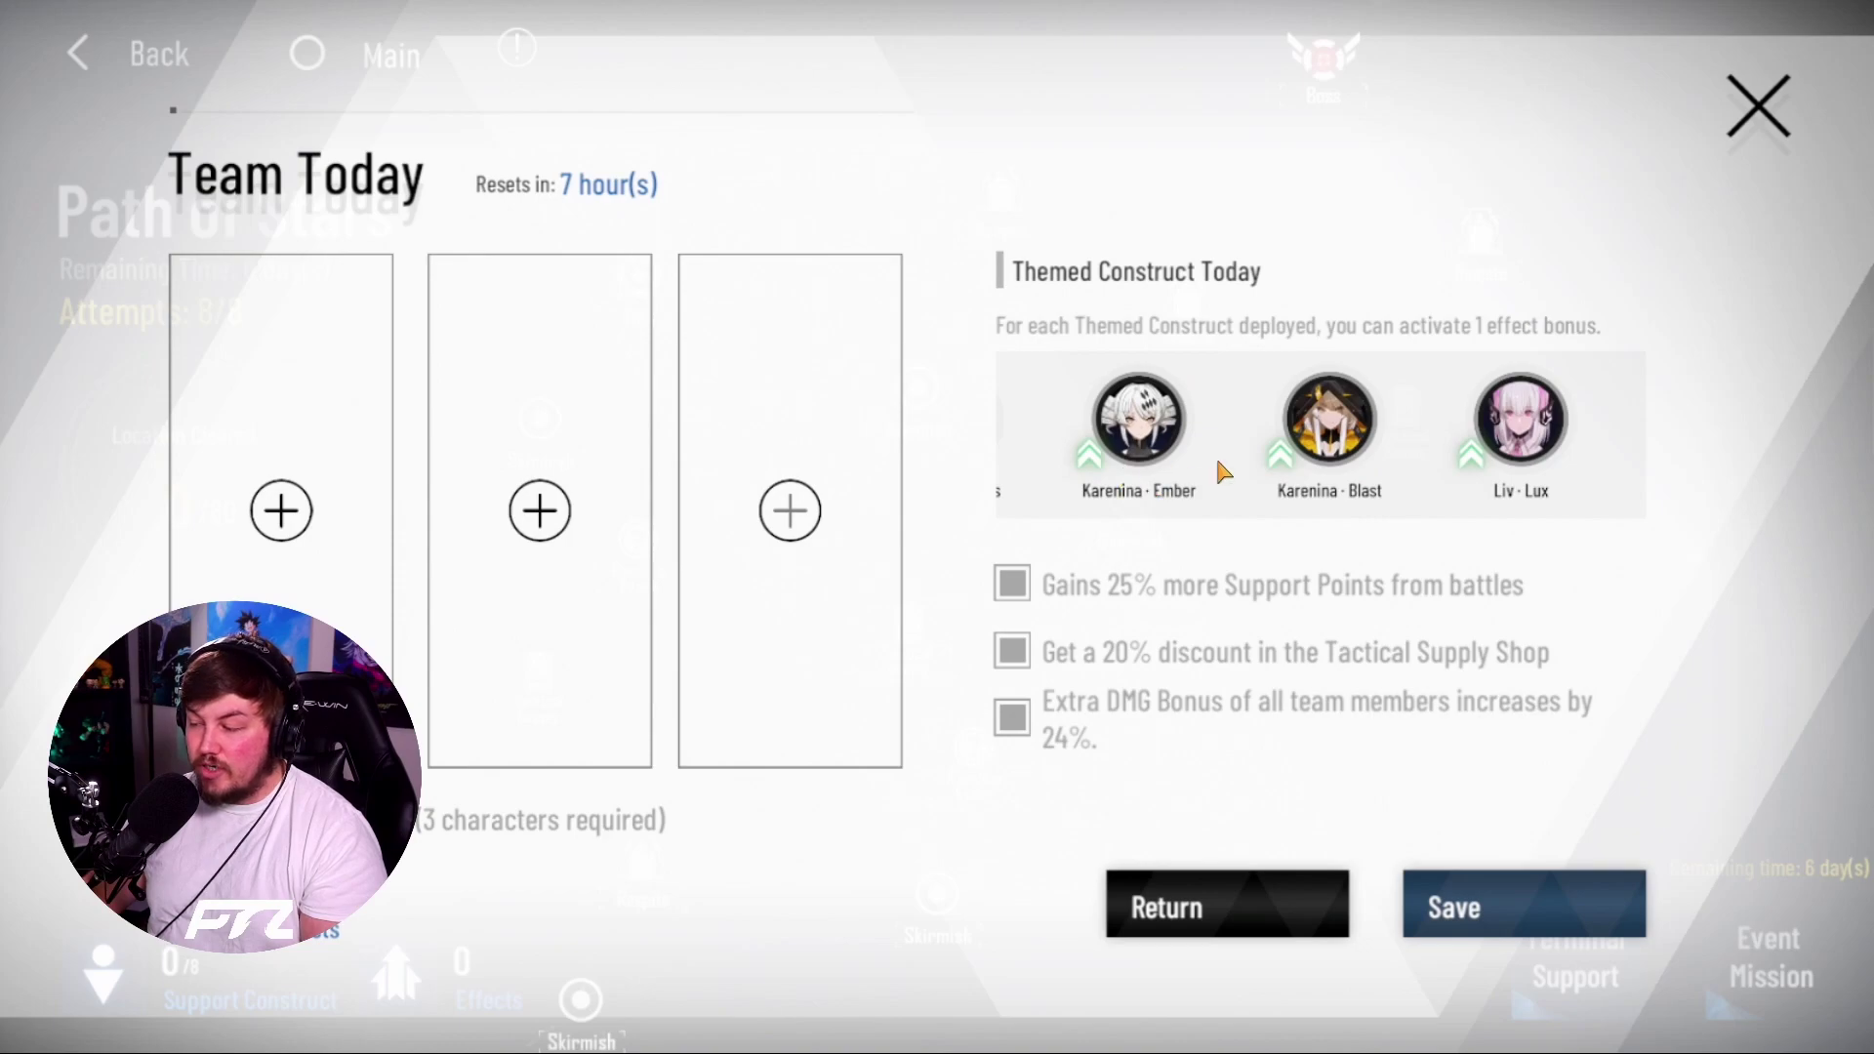
{"action": "left_click_drag", "start_coordinate": [1175, 468], "coordinate": [1493, 498]}
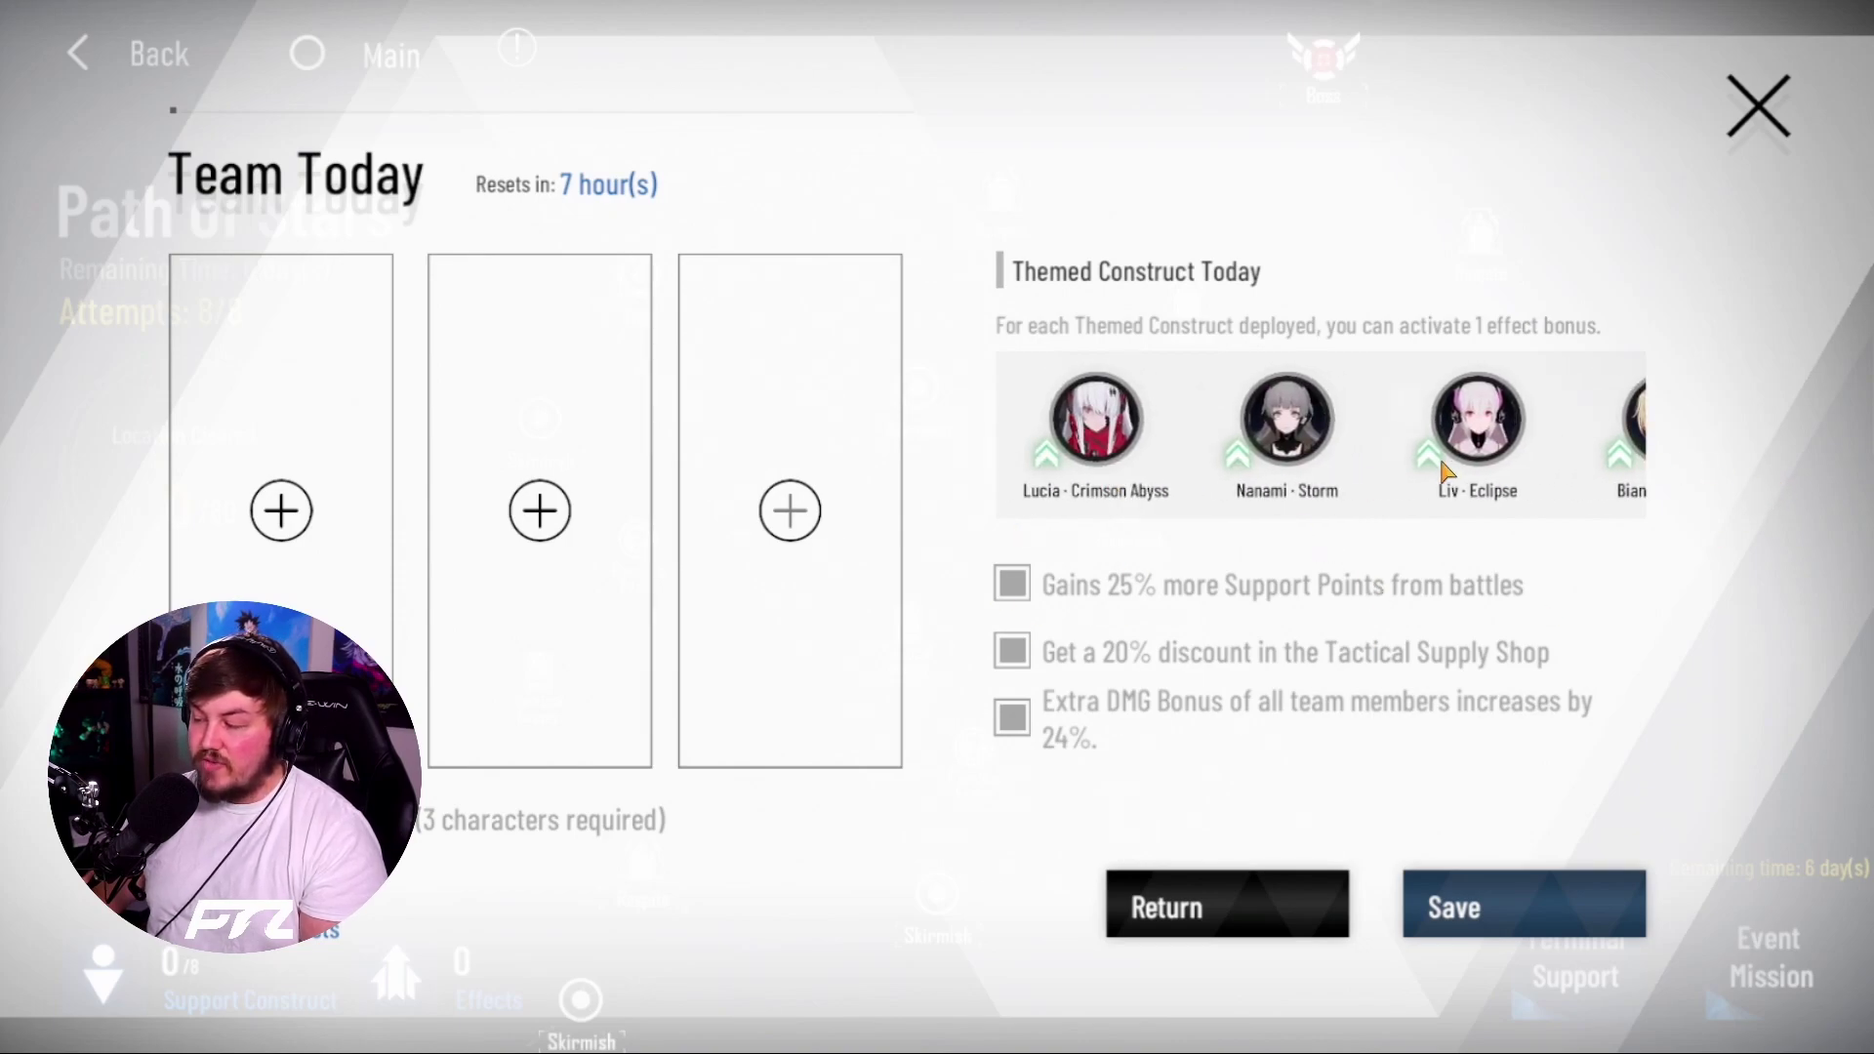
{"action": "left_click", "coordinate": [1750, 119]}
{"action": "left_click", "coordinate": [81, 60]}
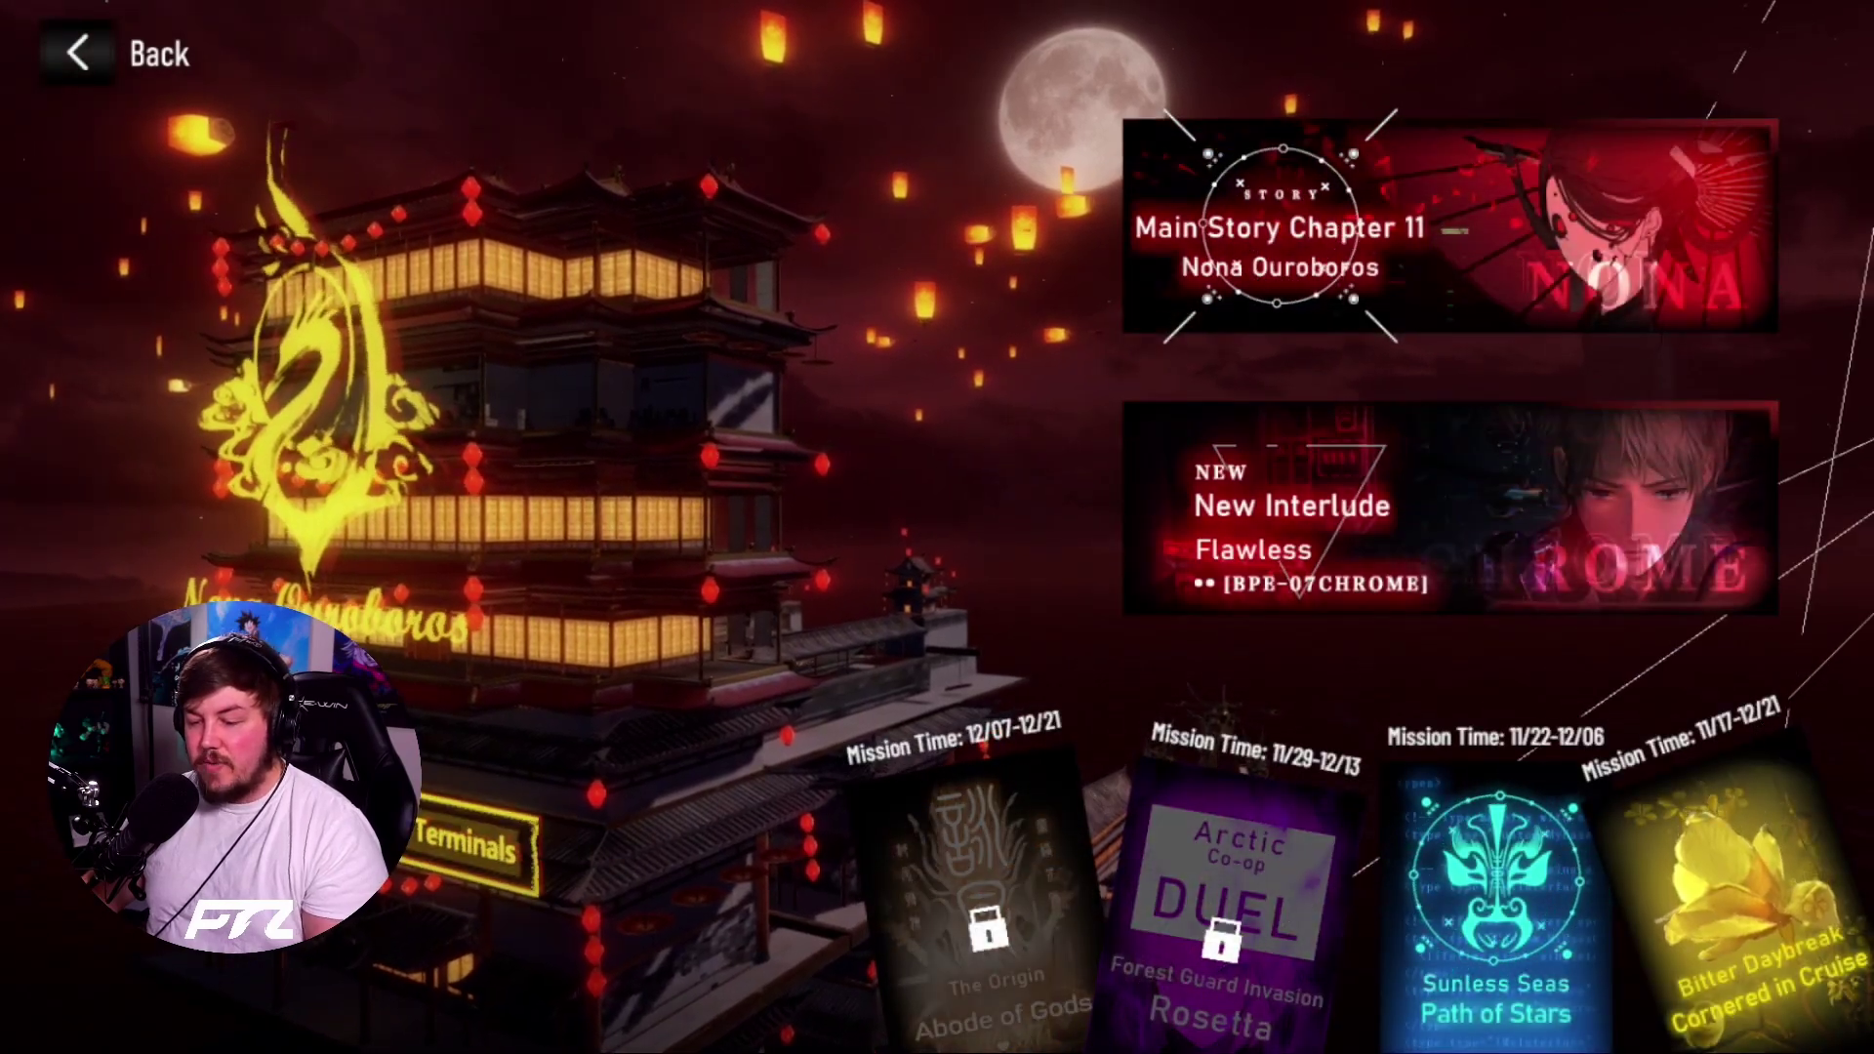
Open the event's Virtual Mart shop and look through the East Market items and prices
{"action": "left_click", "coordinate": [480, 847]}
{"action": "left_click_drag", "start_coordinate": [1015, 649], "coordinate": [408, 624]}
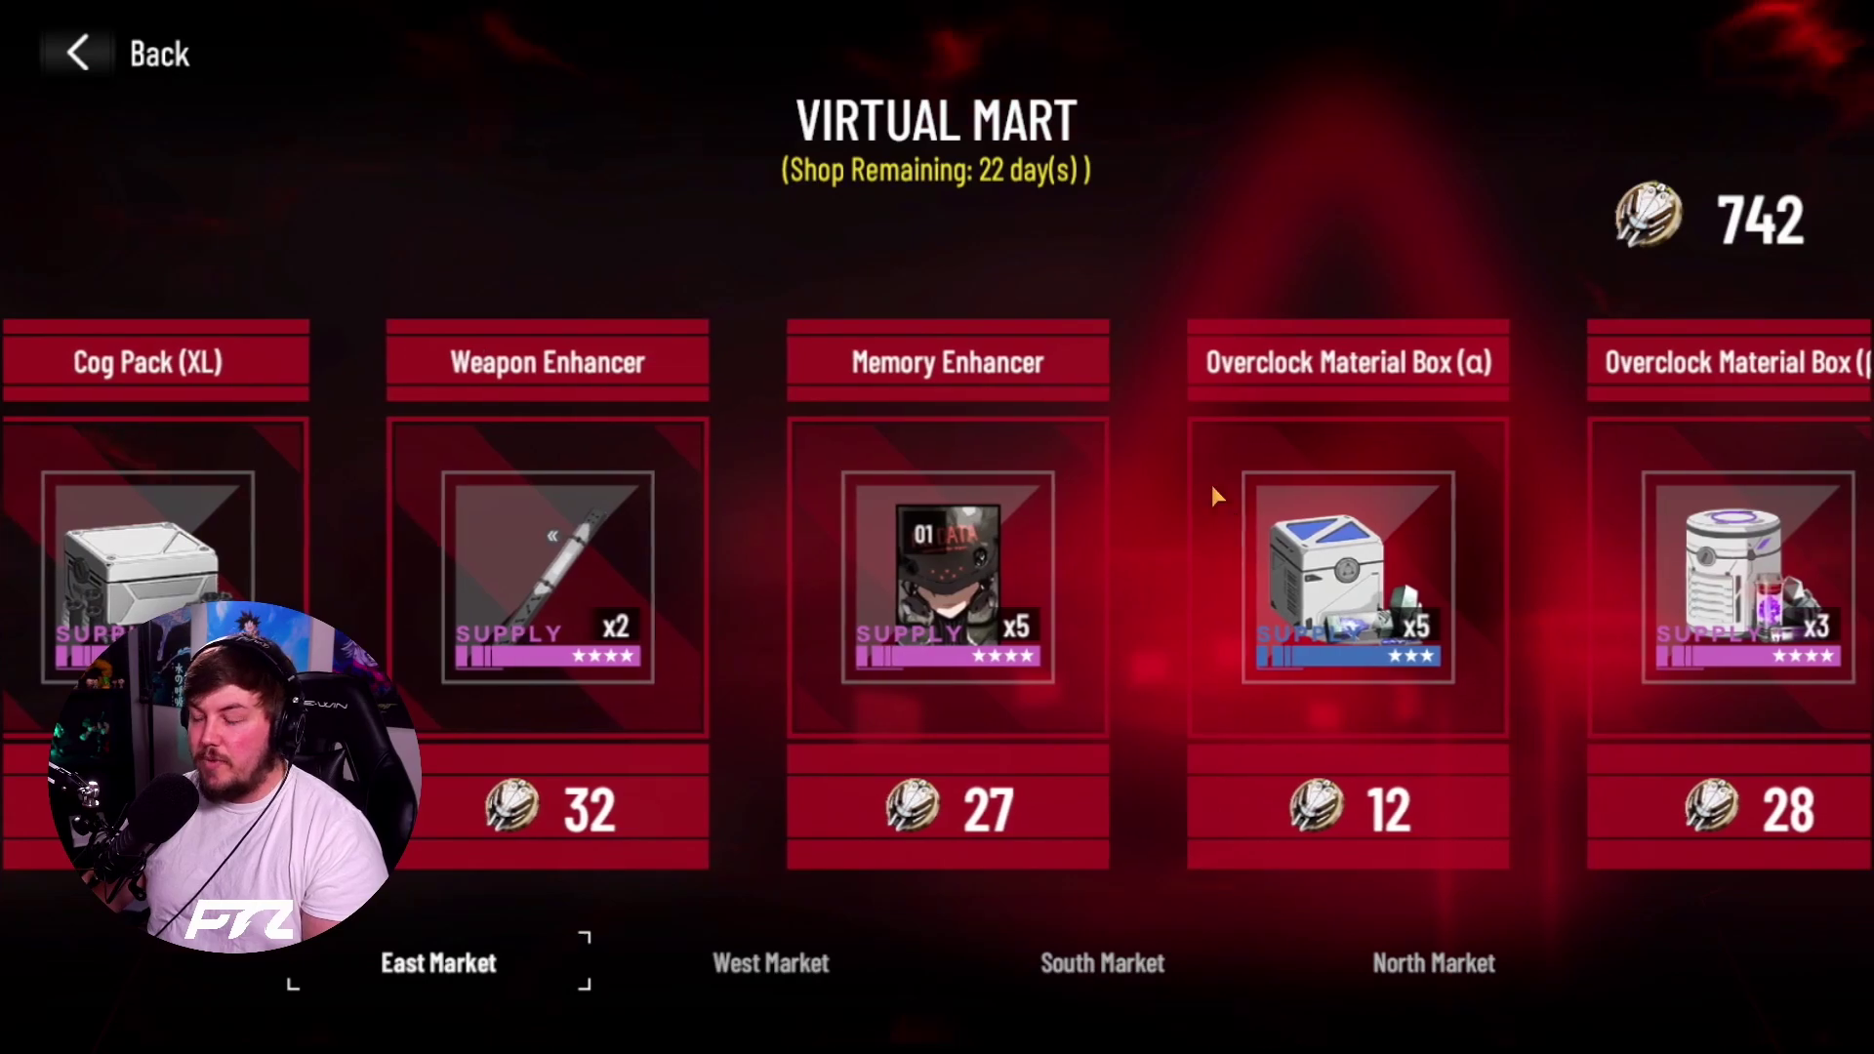
{"action": "left_click_drag", "start_coordinate": [1189, 471], "coordinate": [980, 642]}
Examine the West Market stock and the Heisen and Einsteina memories in the South Market
{"action": "left_click", "coordinate": [771, 964]}
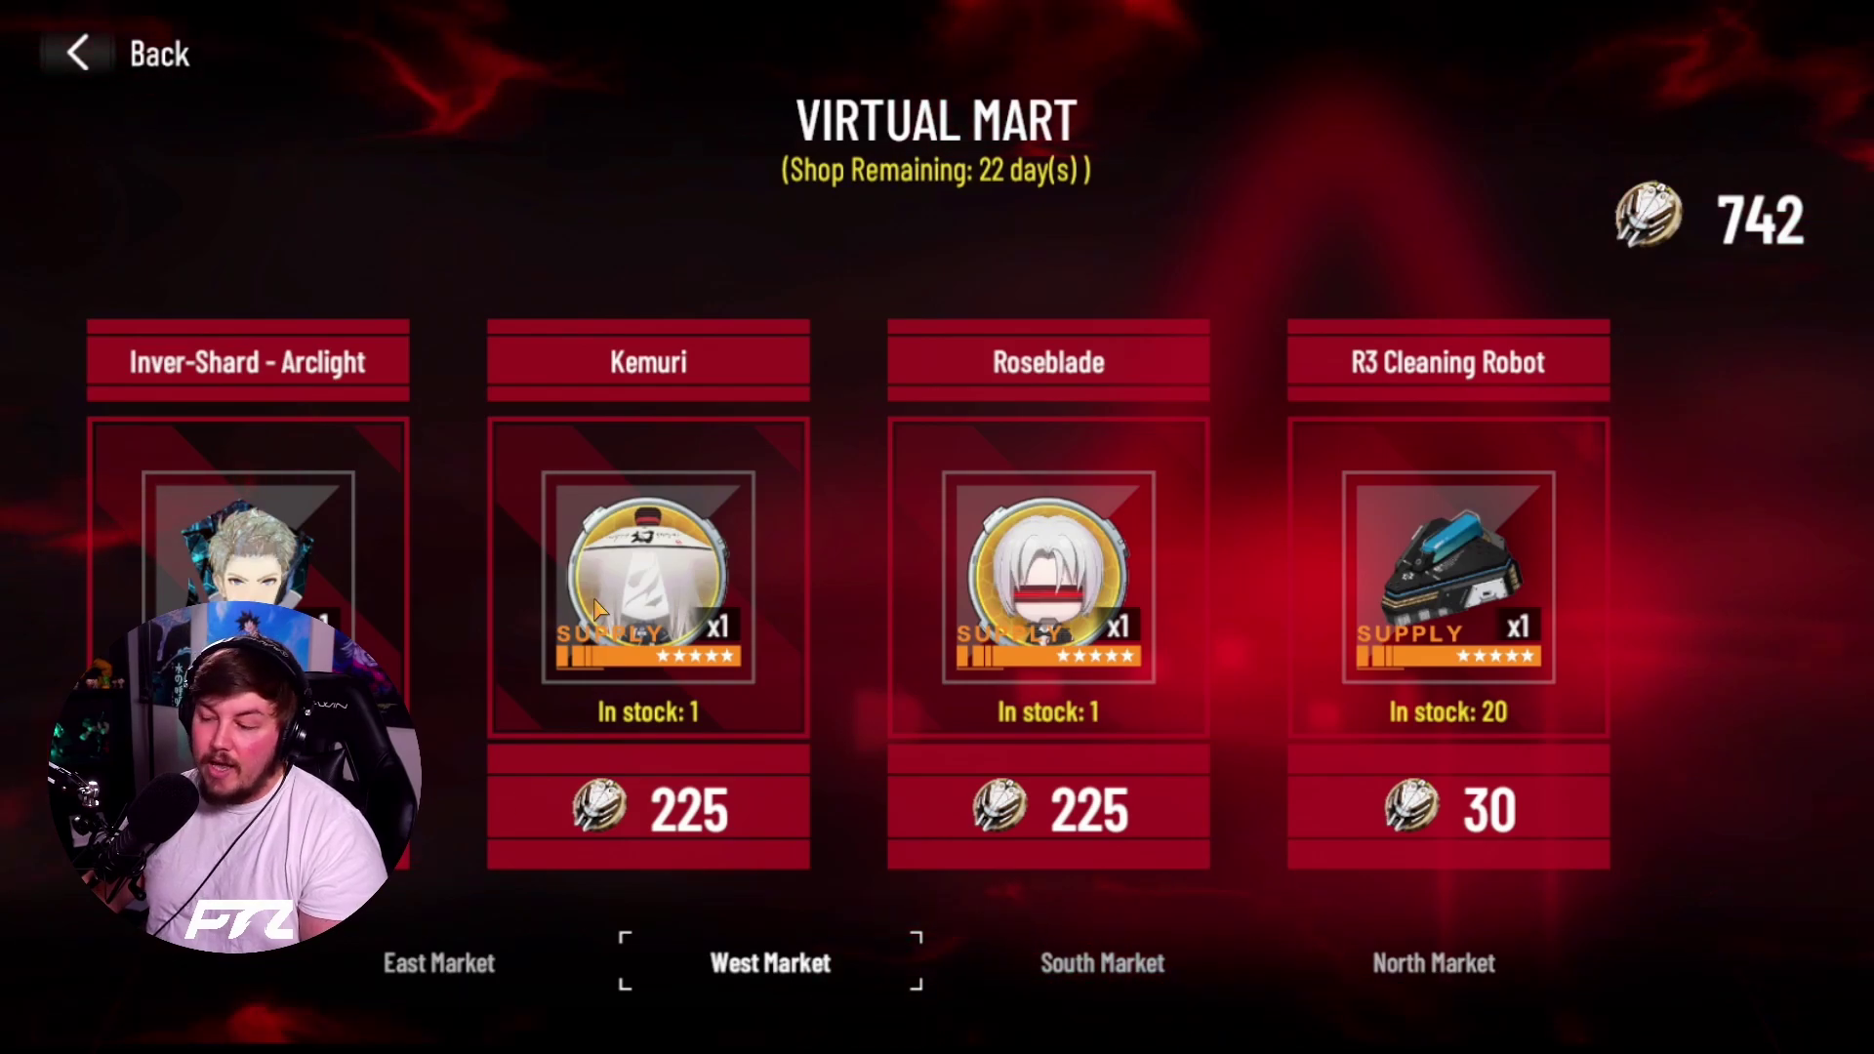
{"action": "left_click", "coordinate": [1101, 967]}
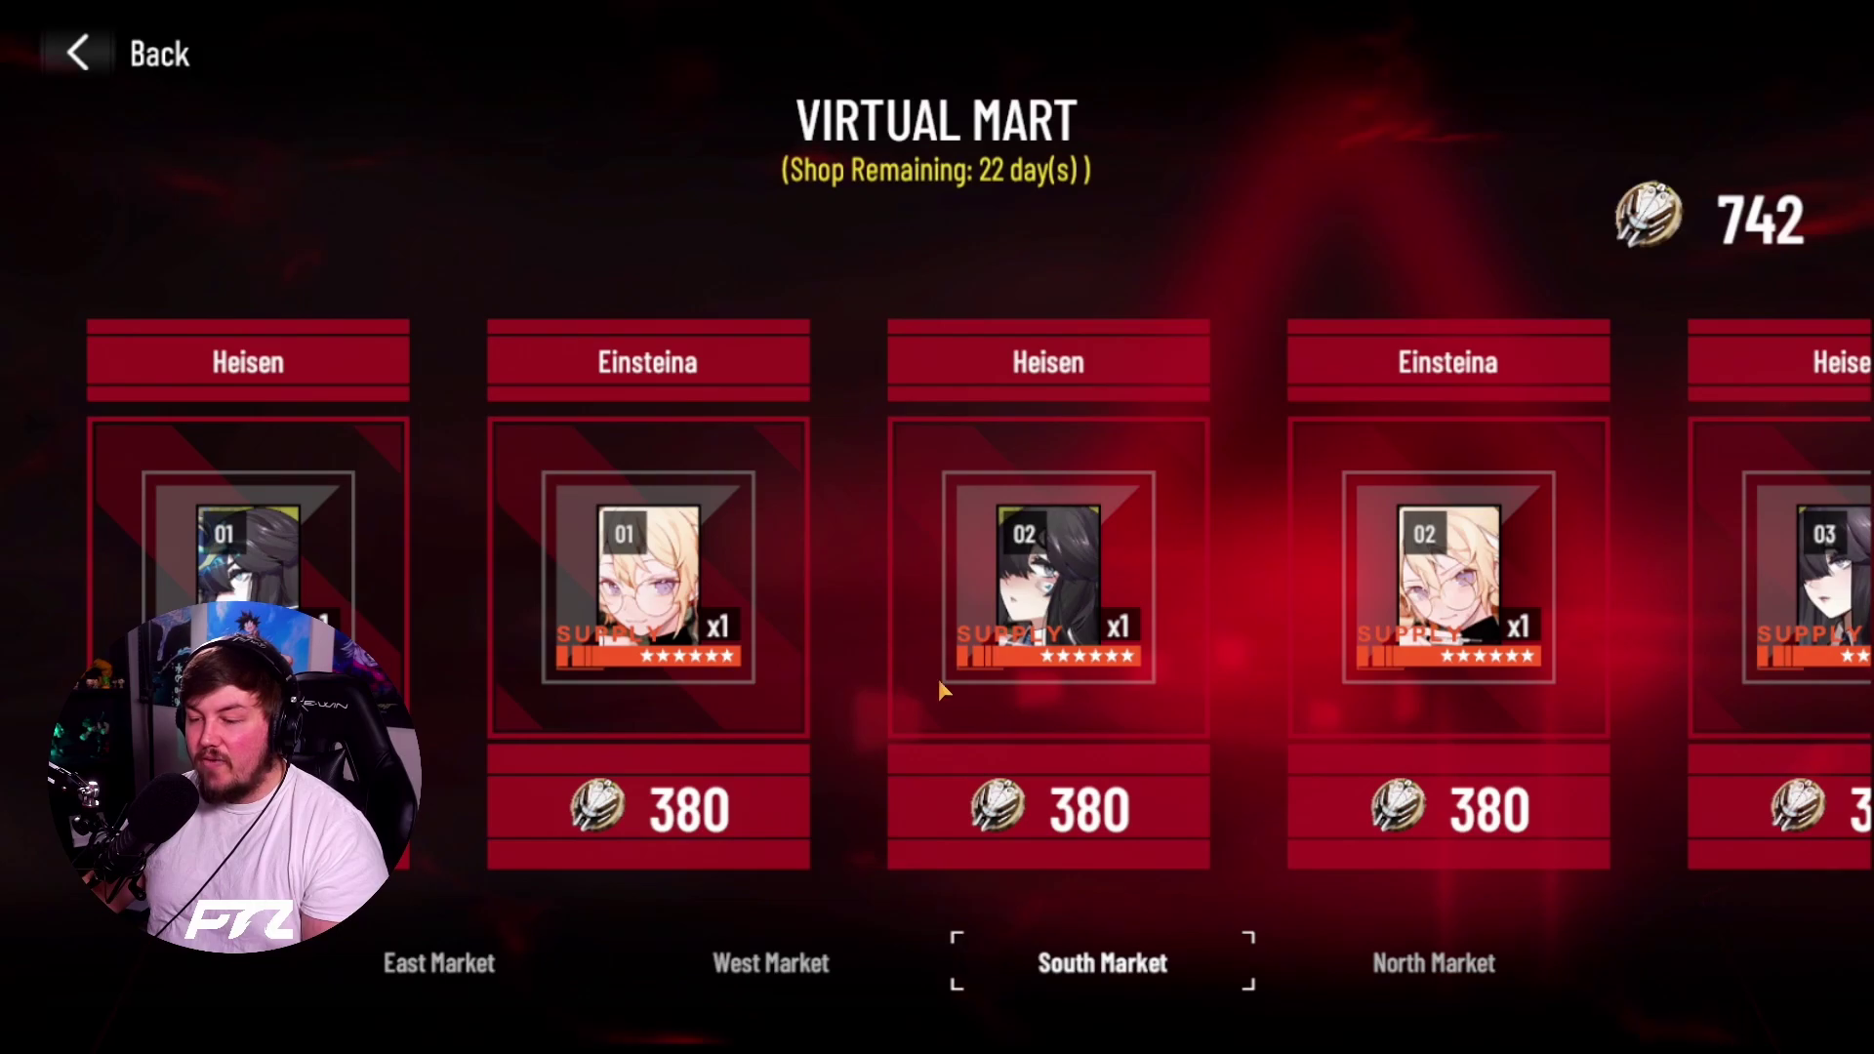
{"action": "scroll", "coordinate": [987, 671], "scroll_direction": "down", "scroll_amount": 3}
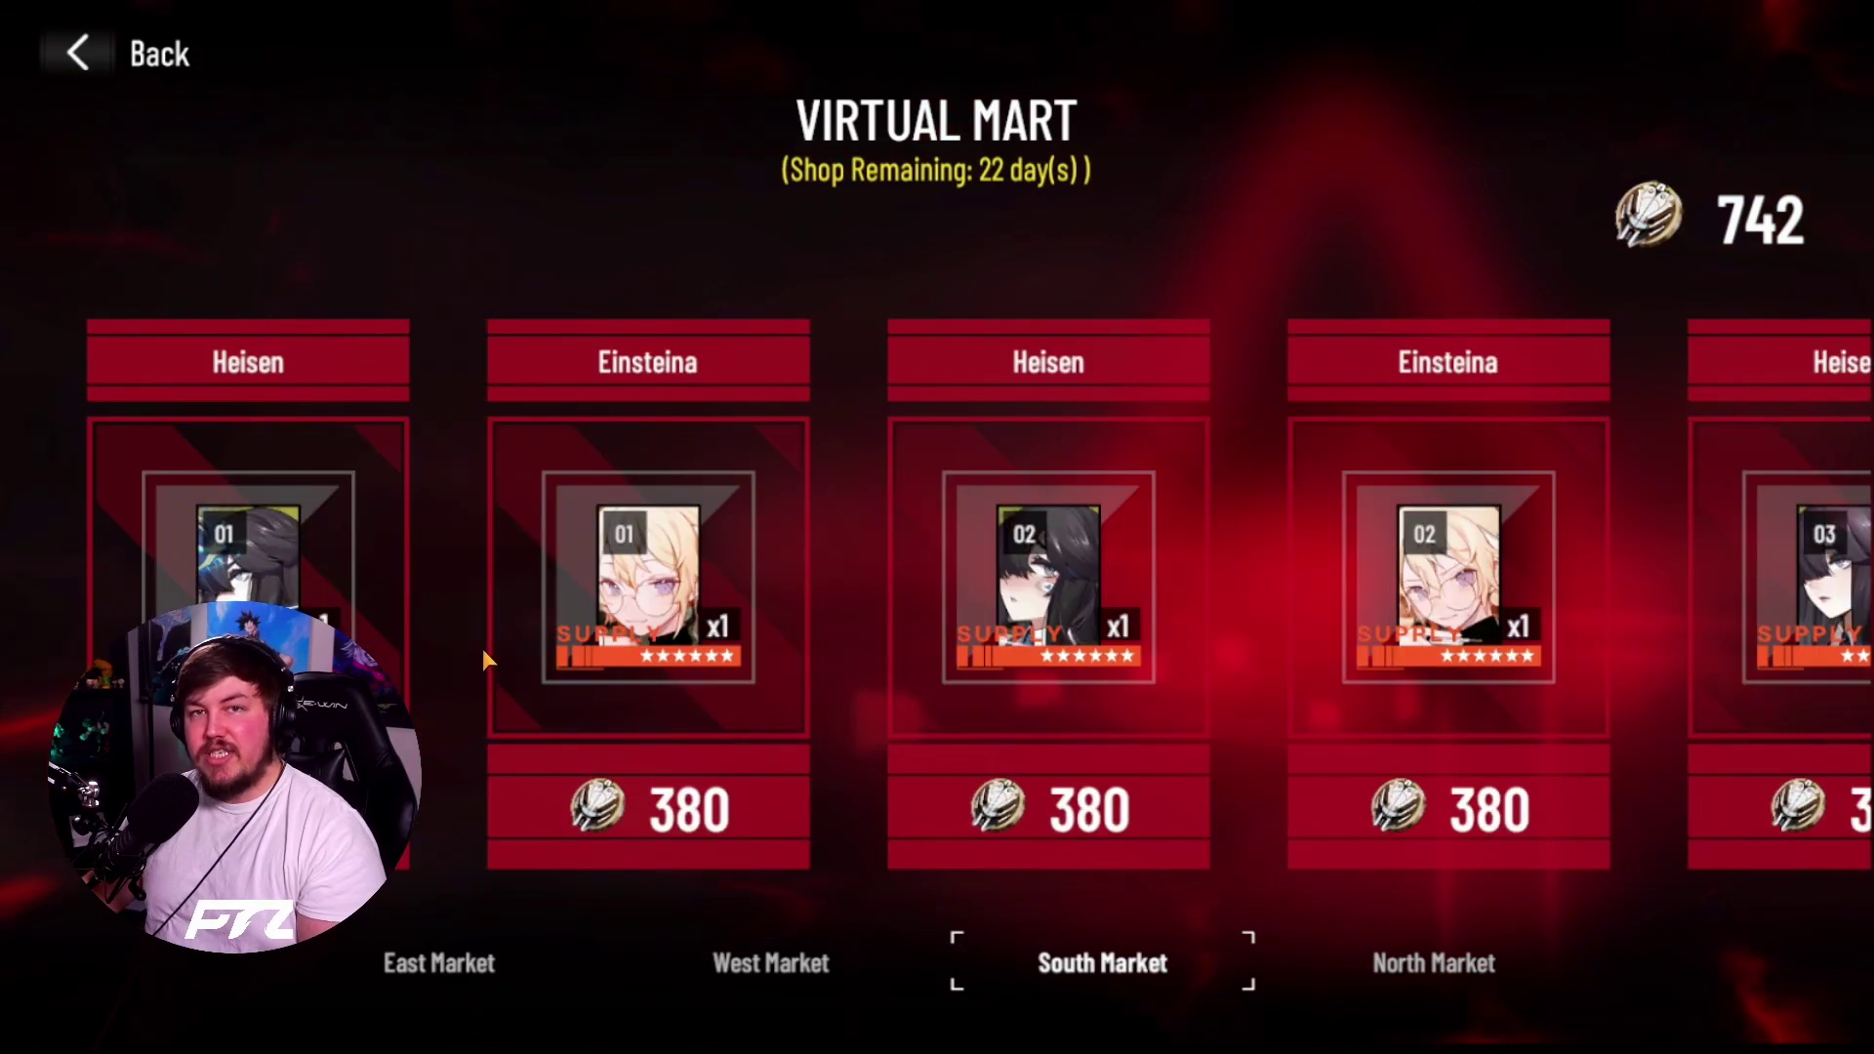
{"action": "scroll", "coordinate": [874, 670], "scroll_direction": "down", "scroll_amount": 1}
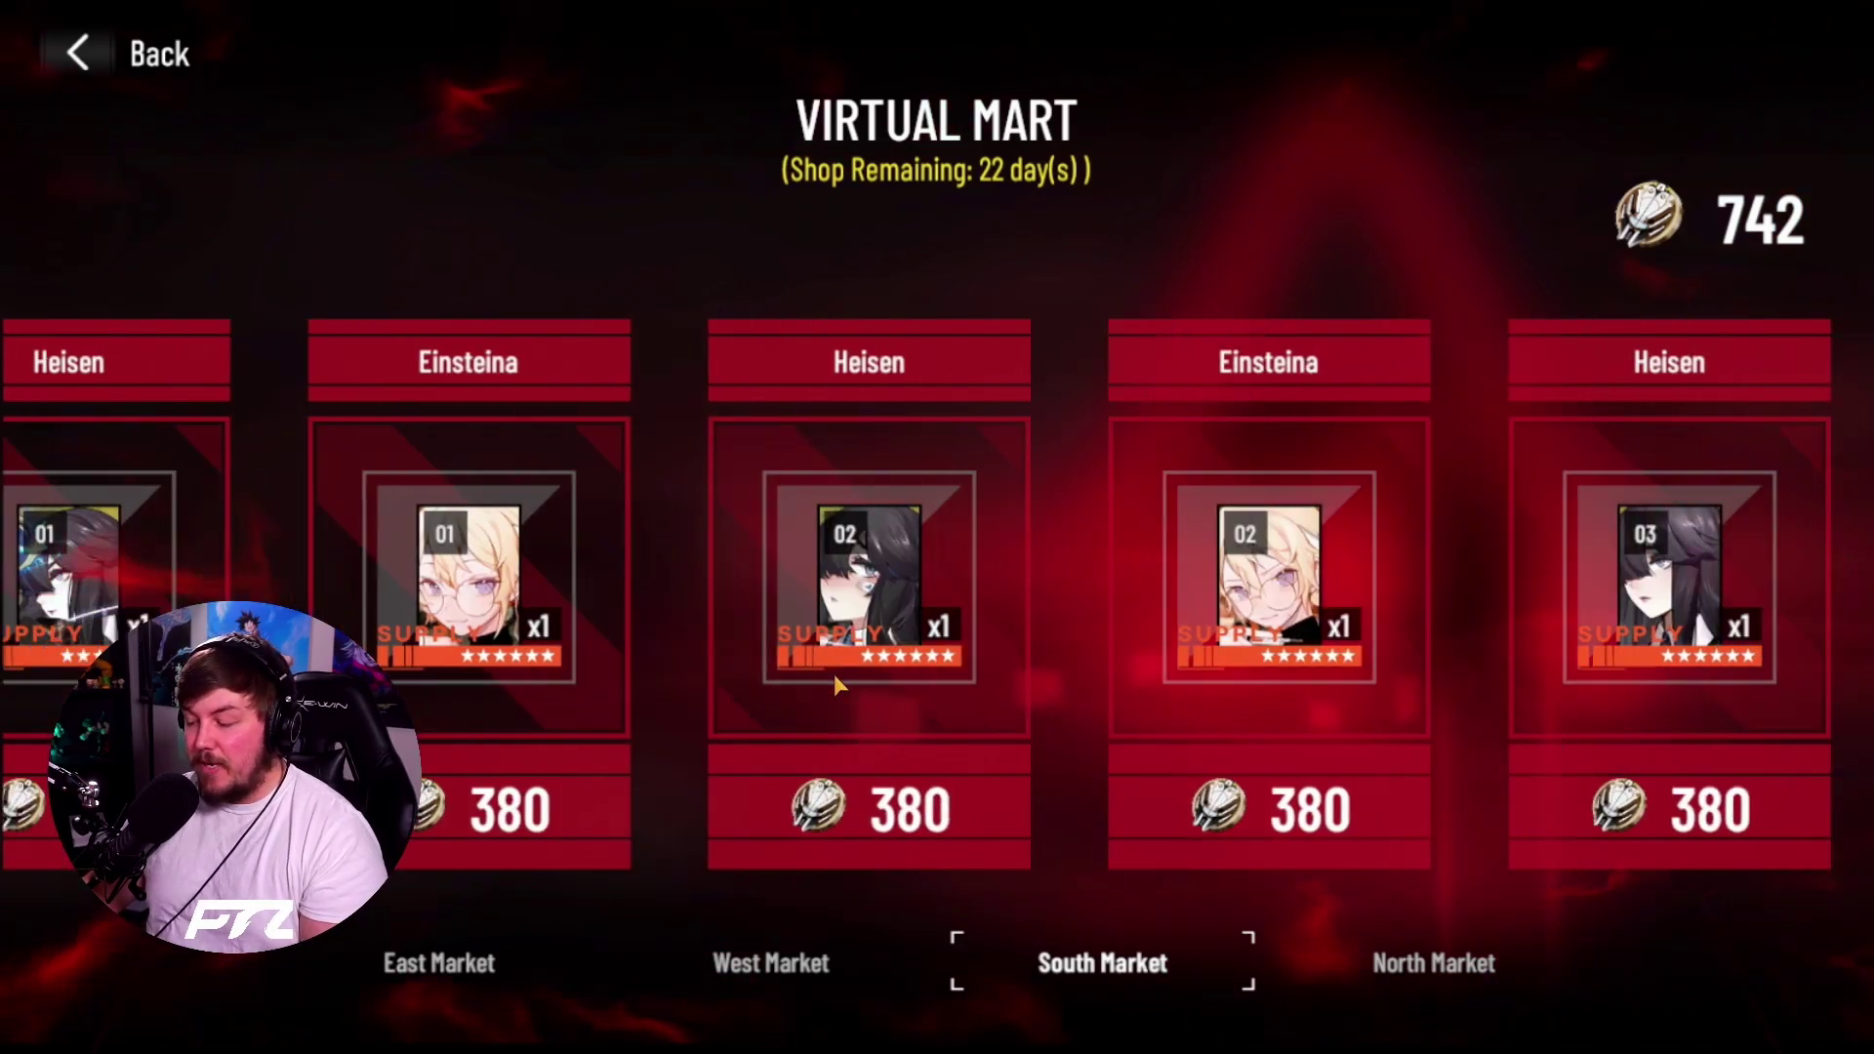
{"action": "scroll", "coordinate": [875, 670], "scroll_direction": "up", "scroll_amount": 1}
Look through the Hanna and Patton memories in the North Market and leave the shop
{"action": "left_click", "coordinate": [1430, 964]}
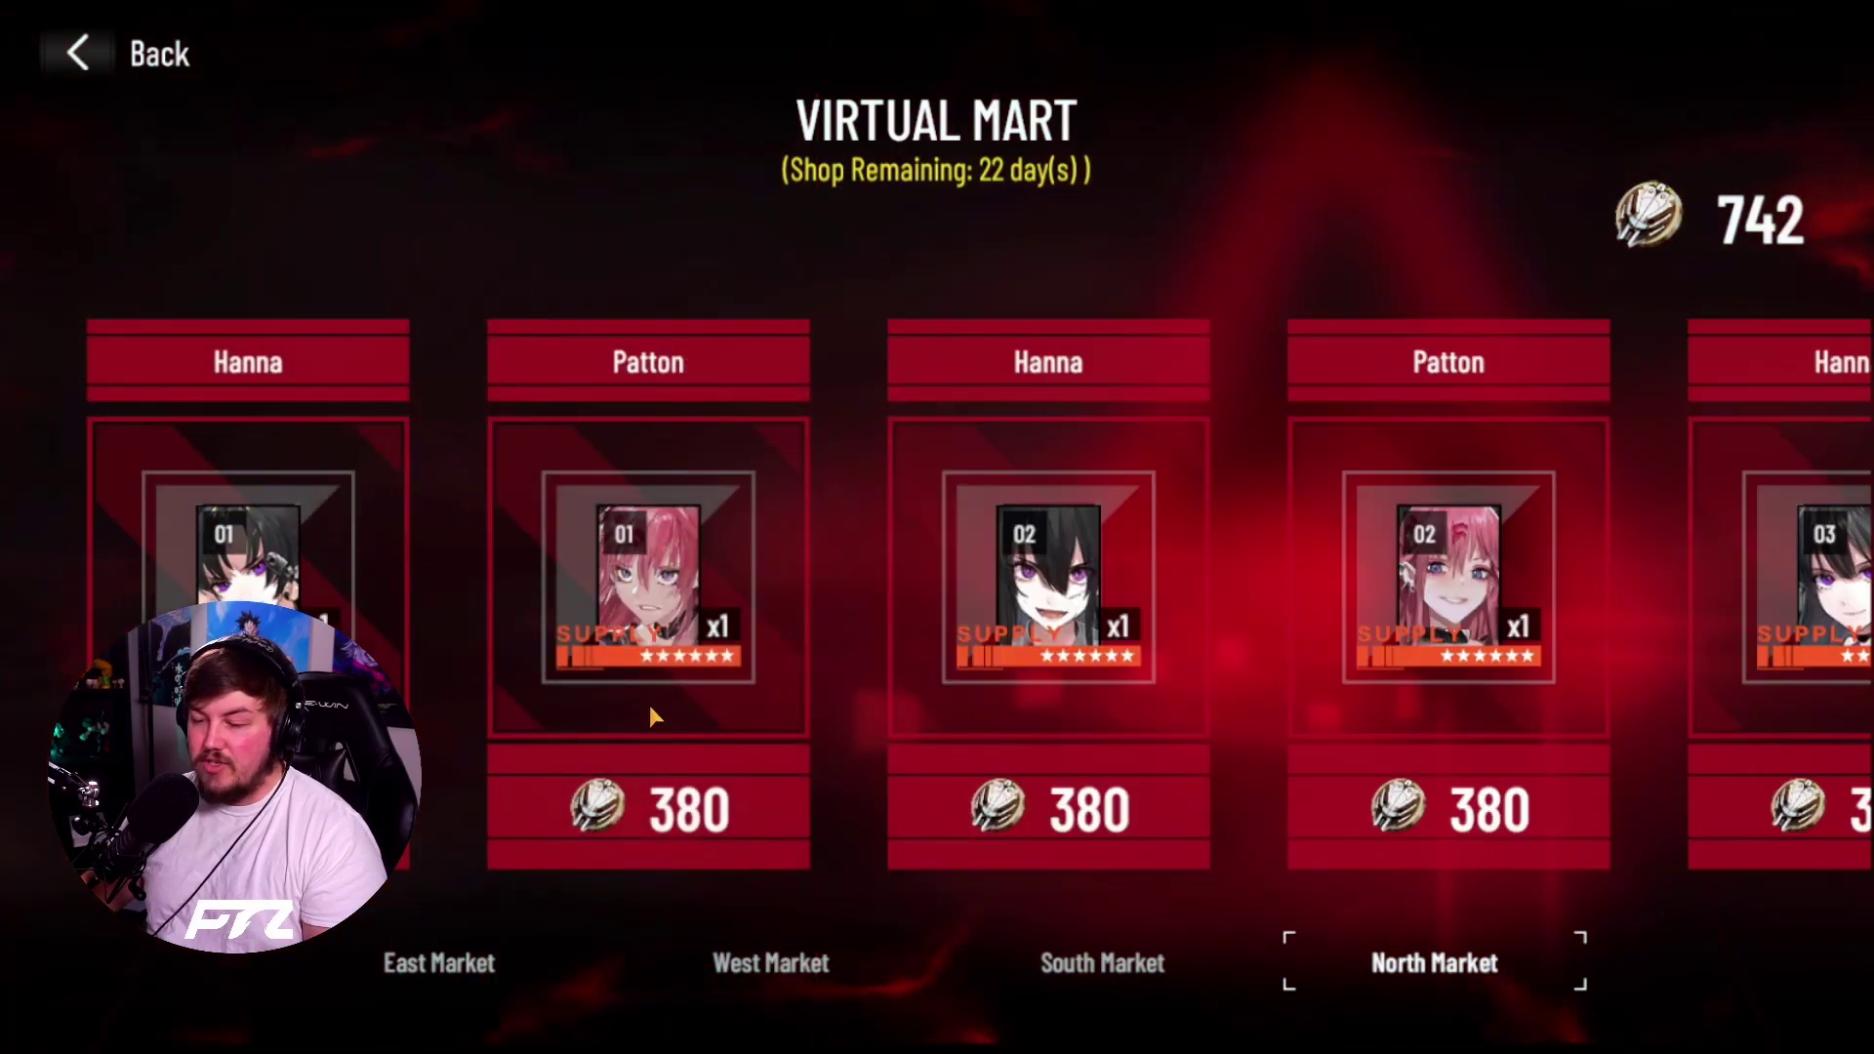
{"action": "scroll", "coordinate": [524, 507], "scroll_direction": "down", "scroll_amount": 5}
{"action": "scroll", "coordinate": [402, 595], "scroll_direction": "down", "scroll_amount": 3}
{"action": "scroll", "coordinate": [1095, 615], "scroll_direction": "down", "scroll_amount": 8}
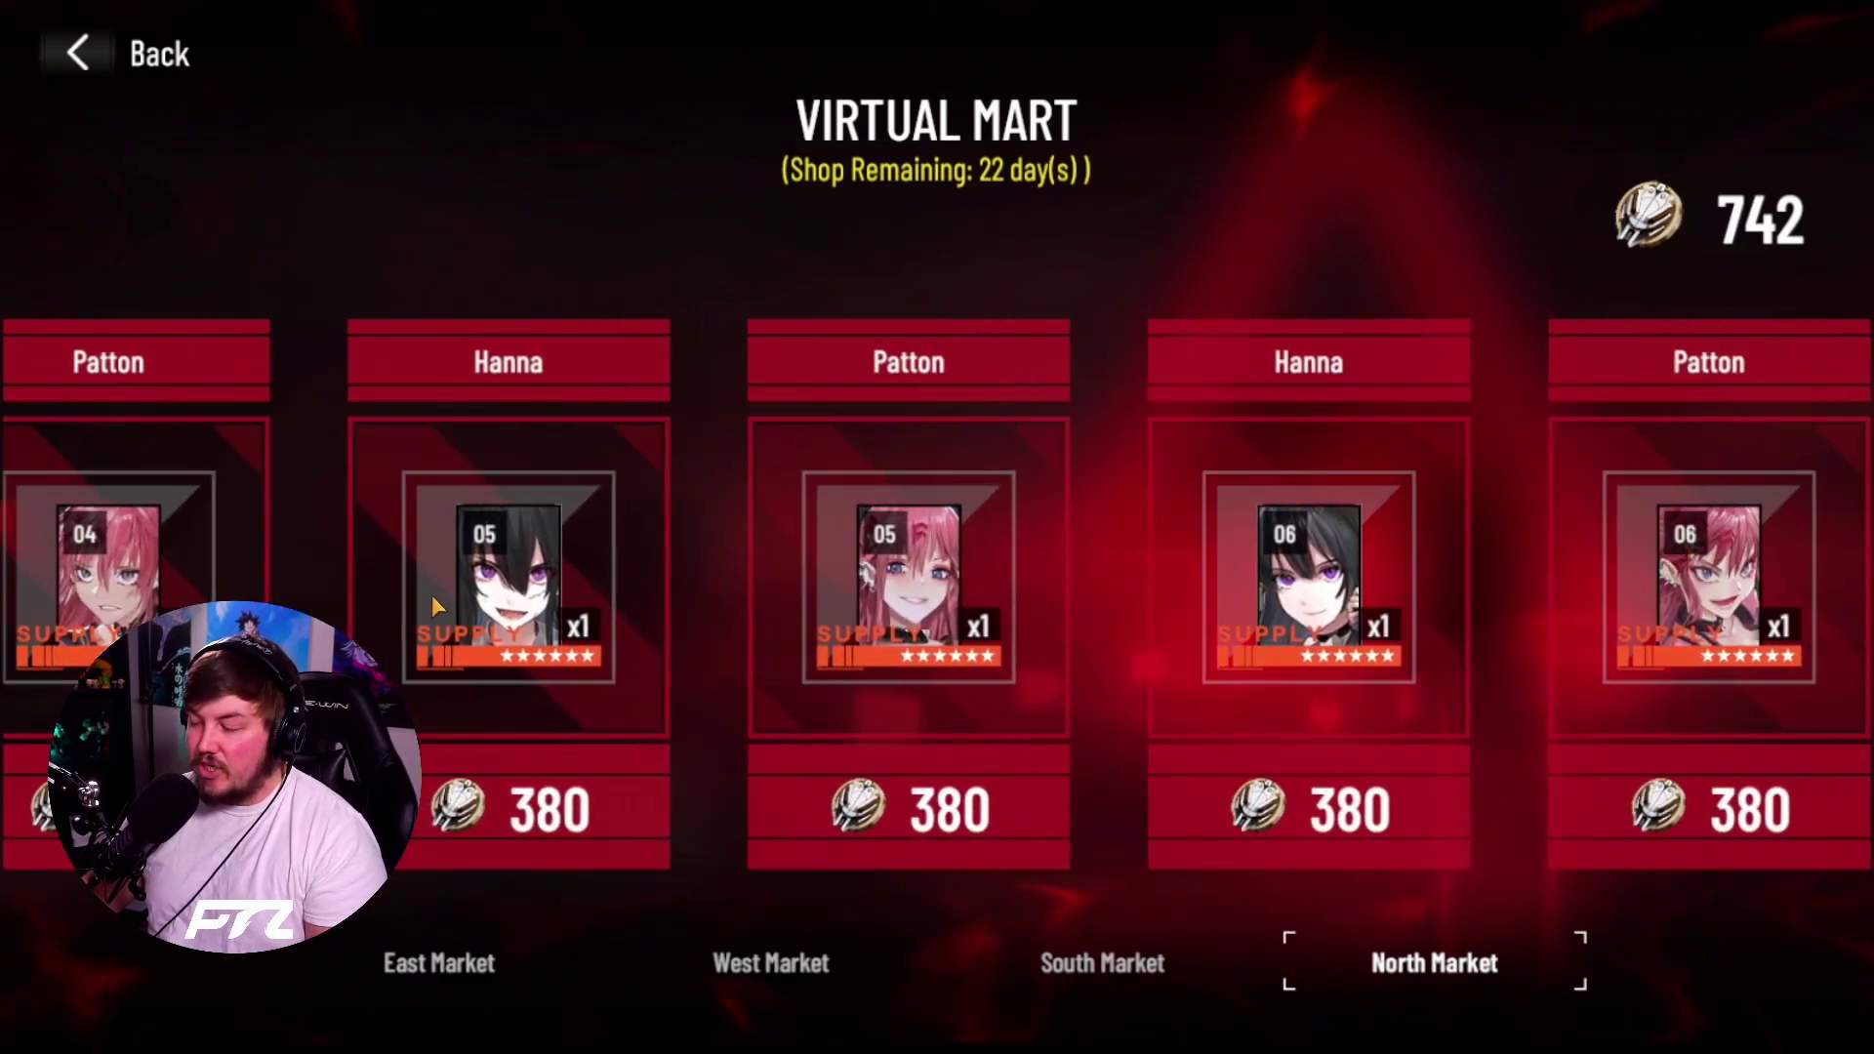
{"action": "left_click", "coordinate": [104, 68]}
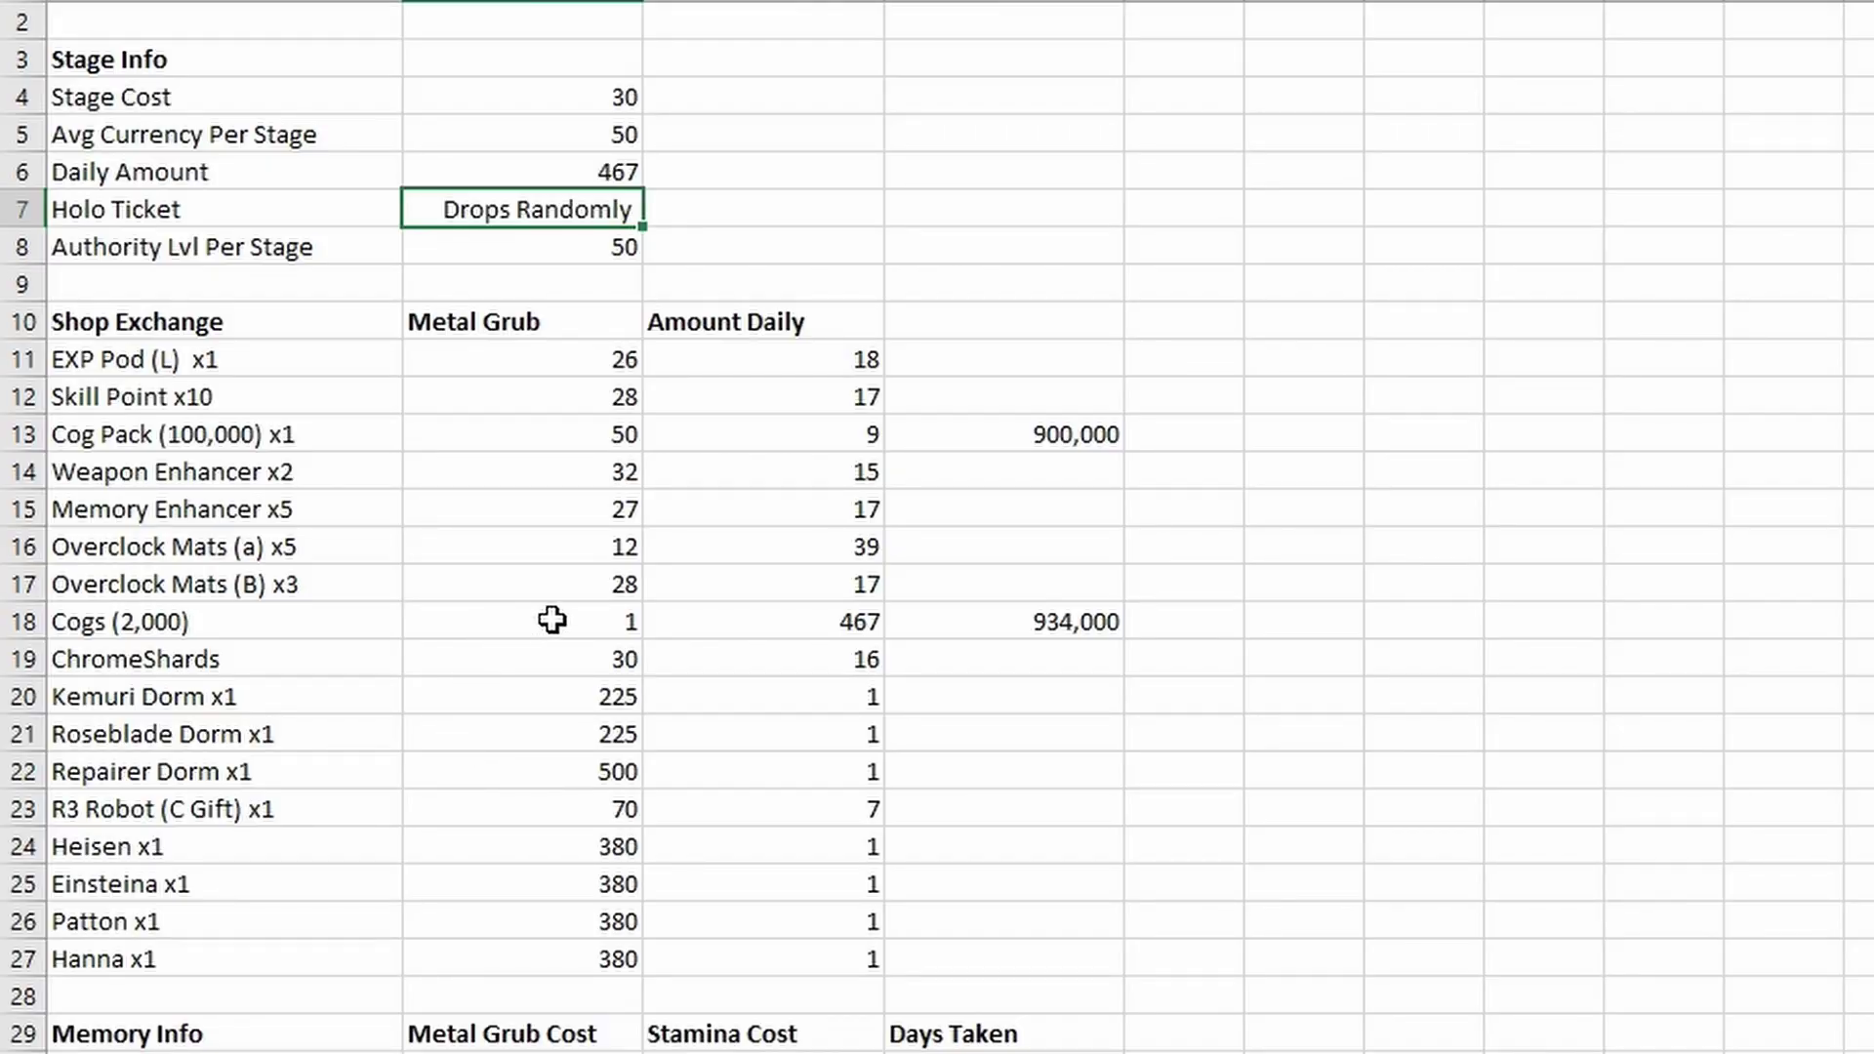
In the Excel guide sheet, point out Stage Cost and Avg Currency Per Stage, and check the Daily Amount formula without changing it
{"action": "scroll", "coordinate": [597, 630], "scroll_direction": "up", "scroll_amount": 1}
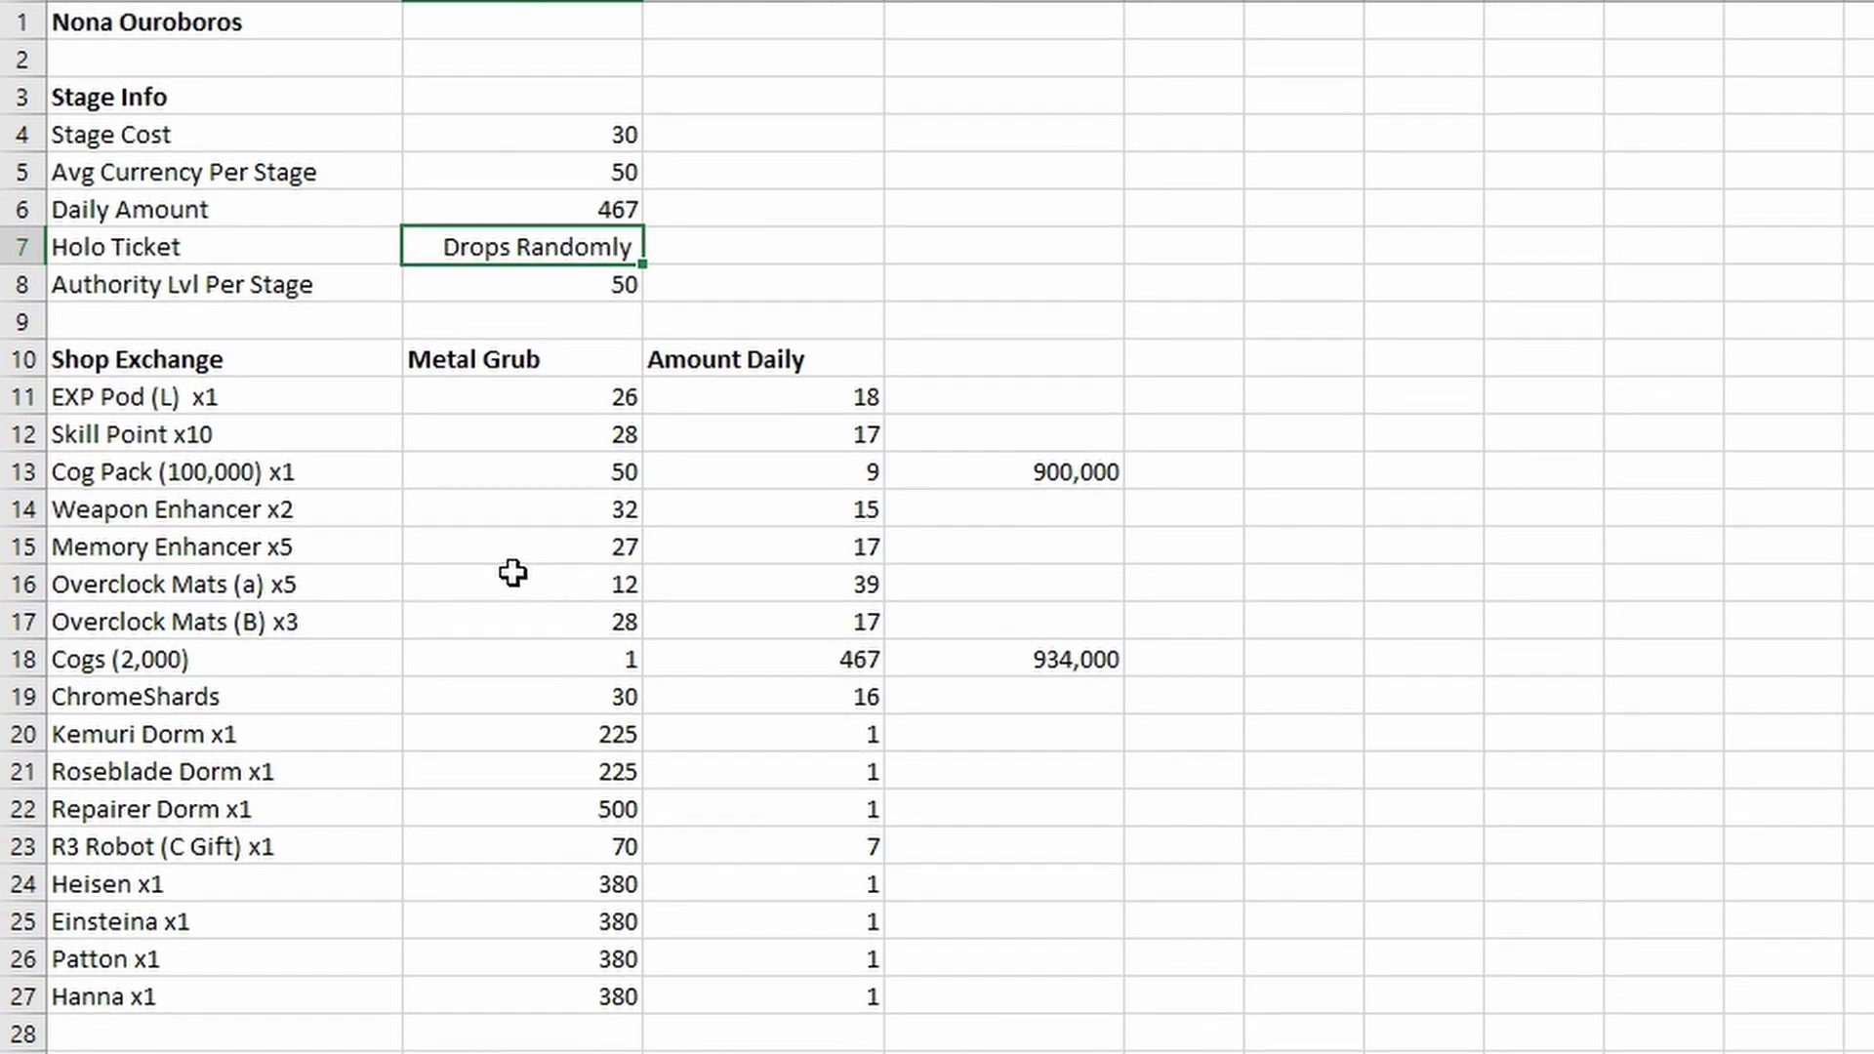
{"action": "left_click", "coordinate": [607, 130]}
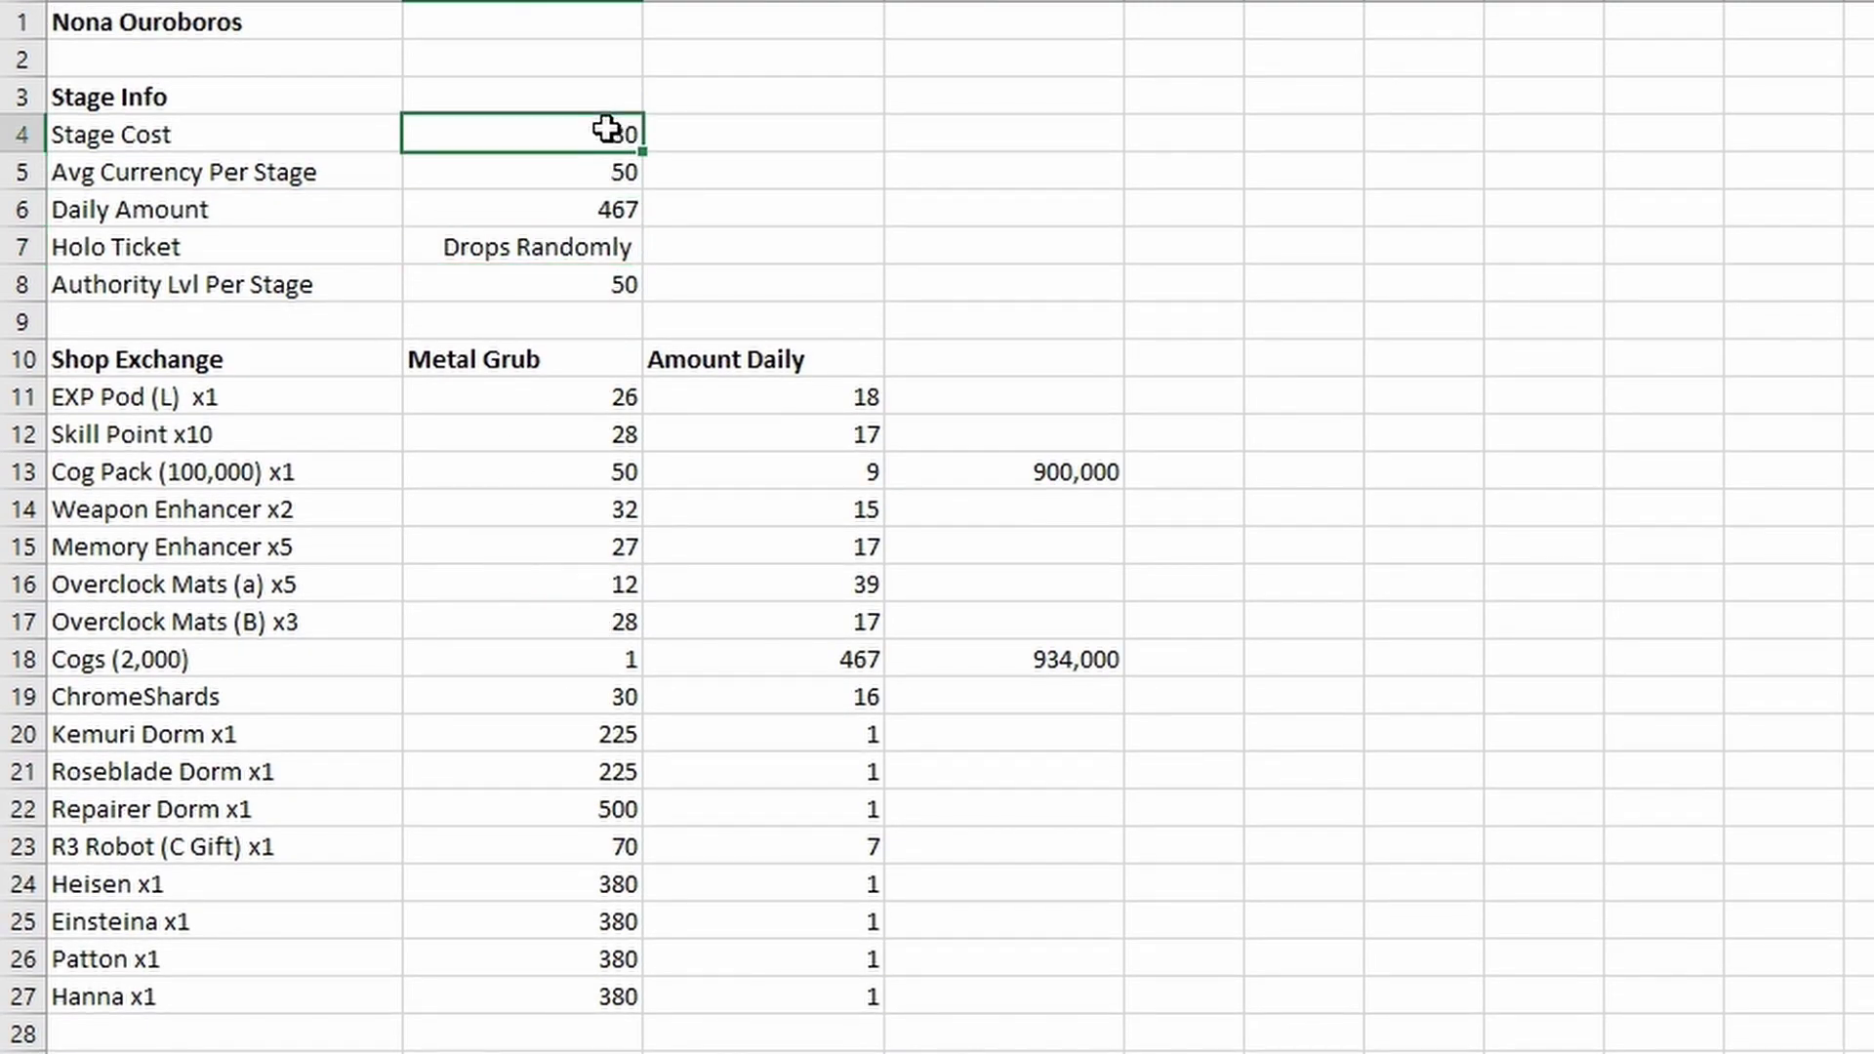
{"action": "left_click", "coordinate": [535, 170]}
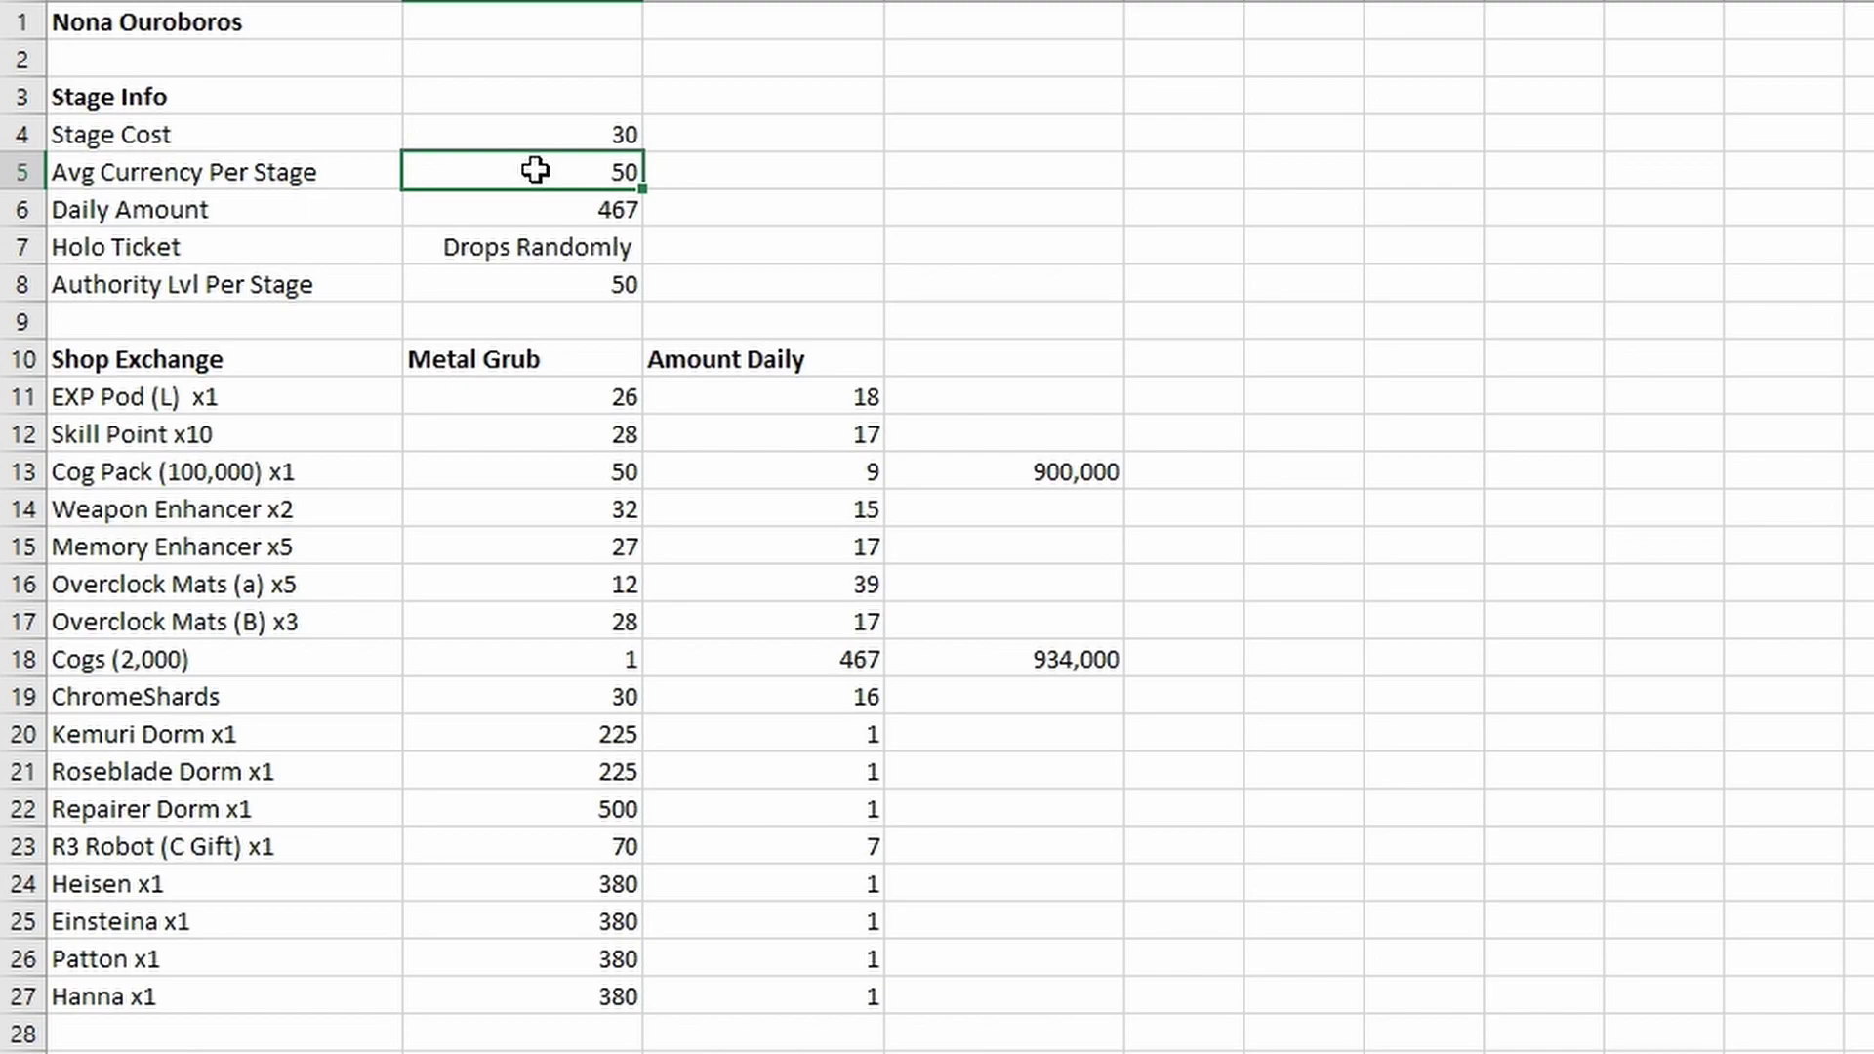
{"action": "double_click", "coordinate": [588, 223]}
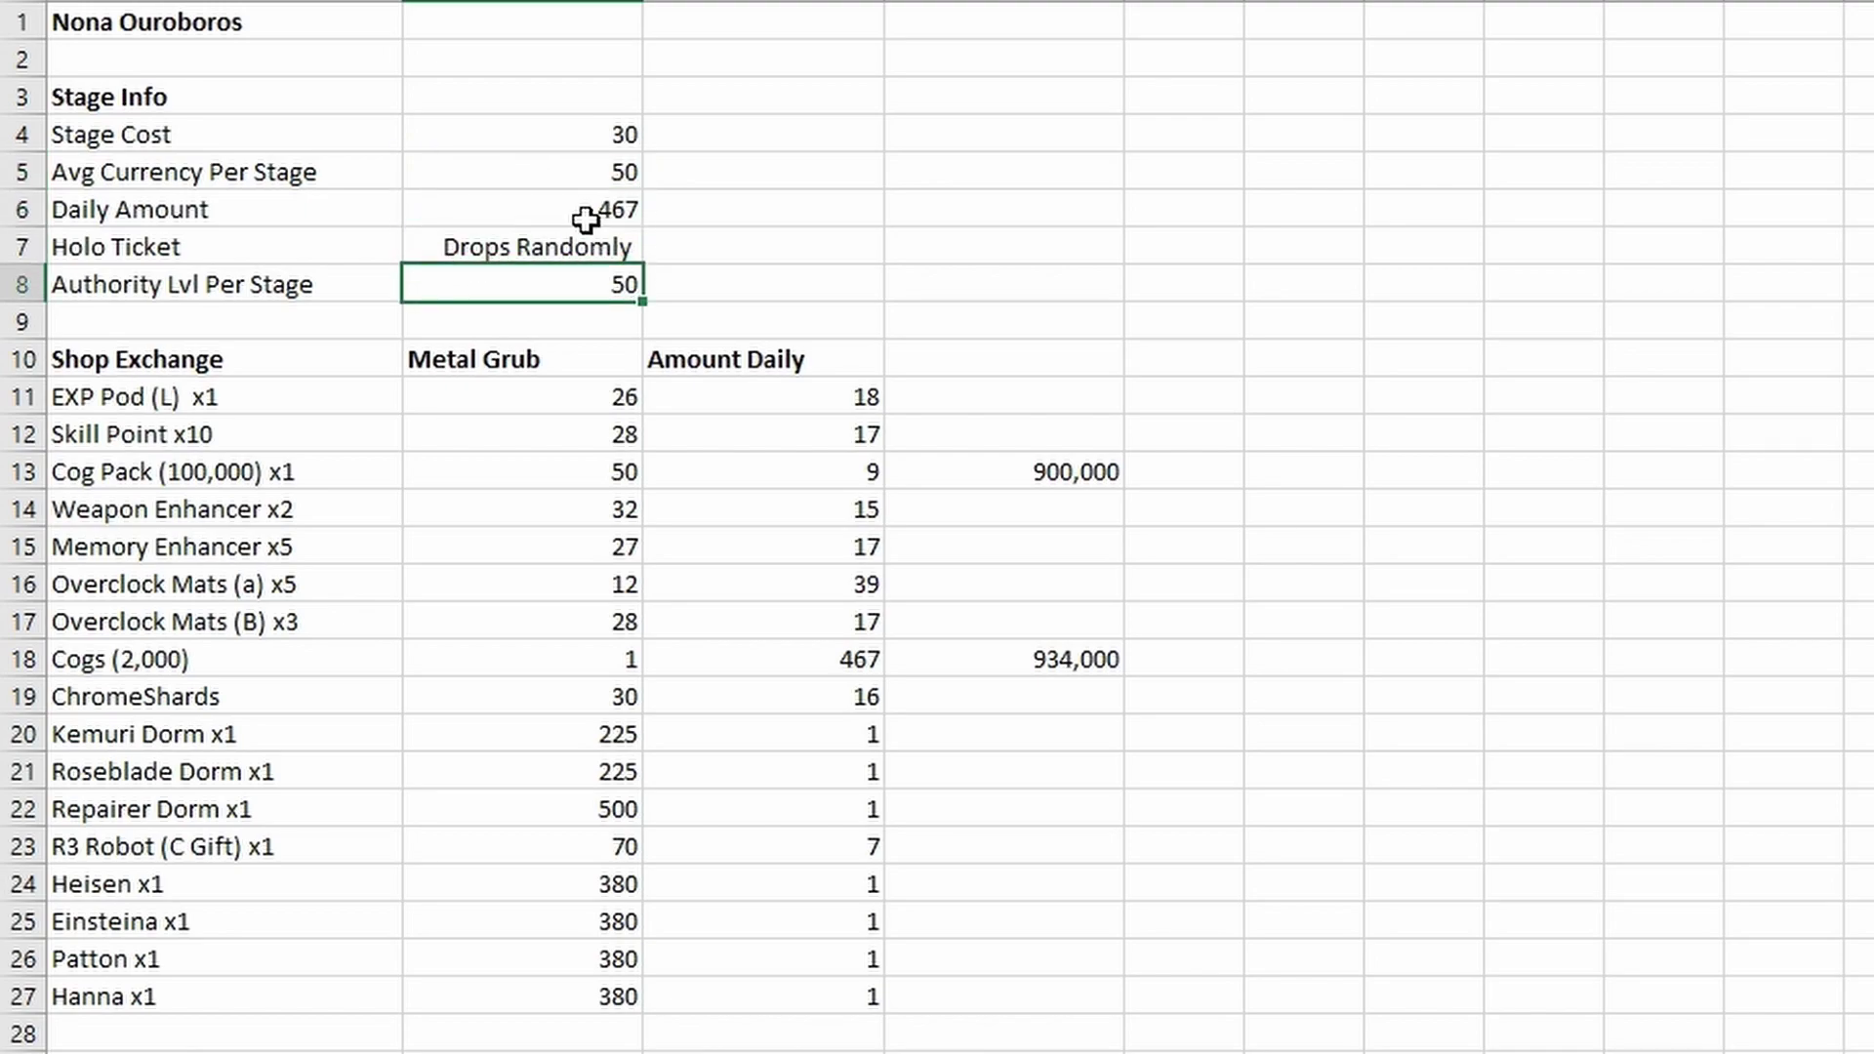
{"action": "double_click", "coordinate": [594, 211]}
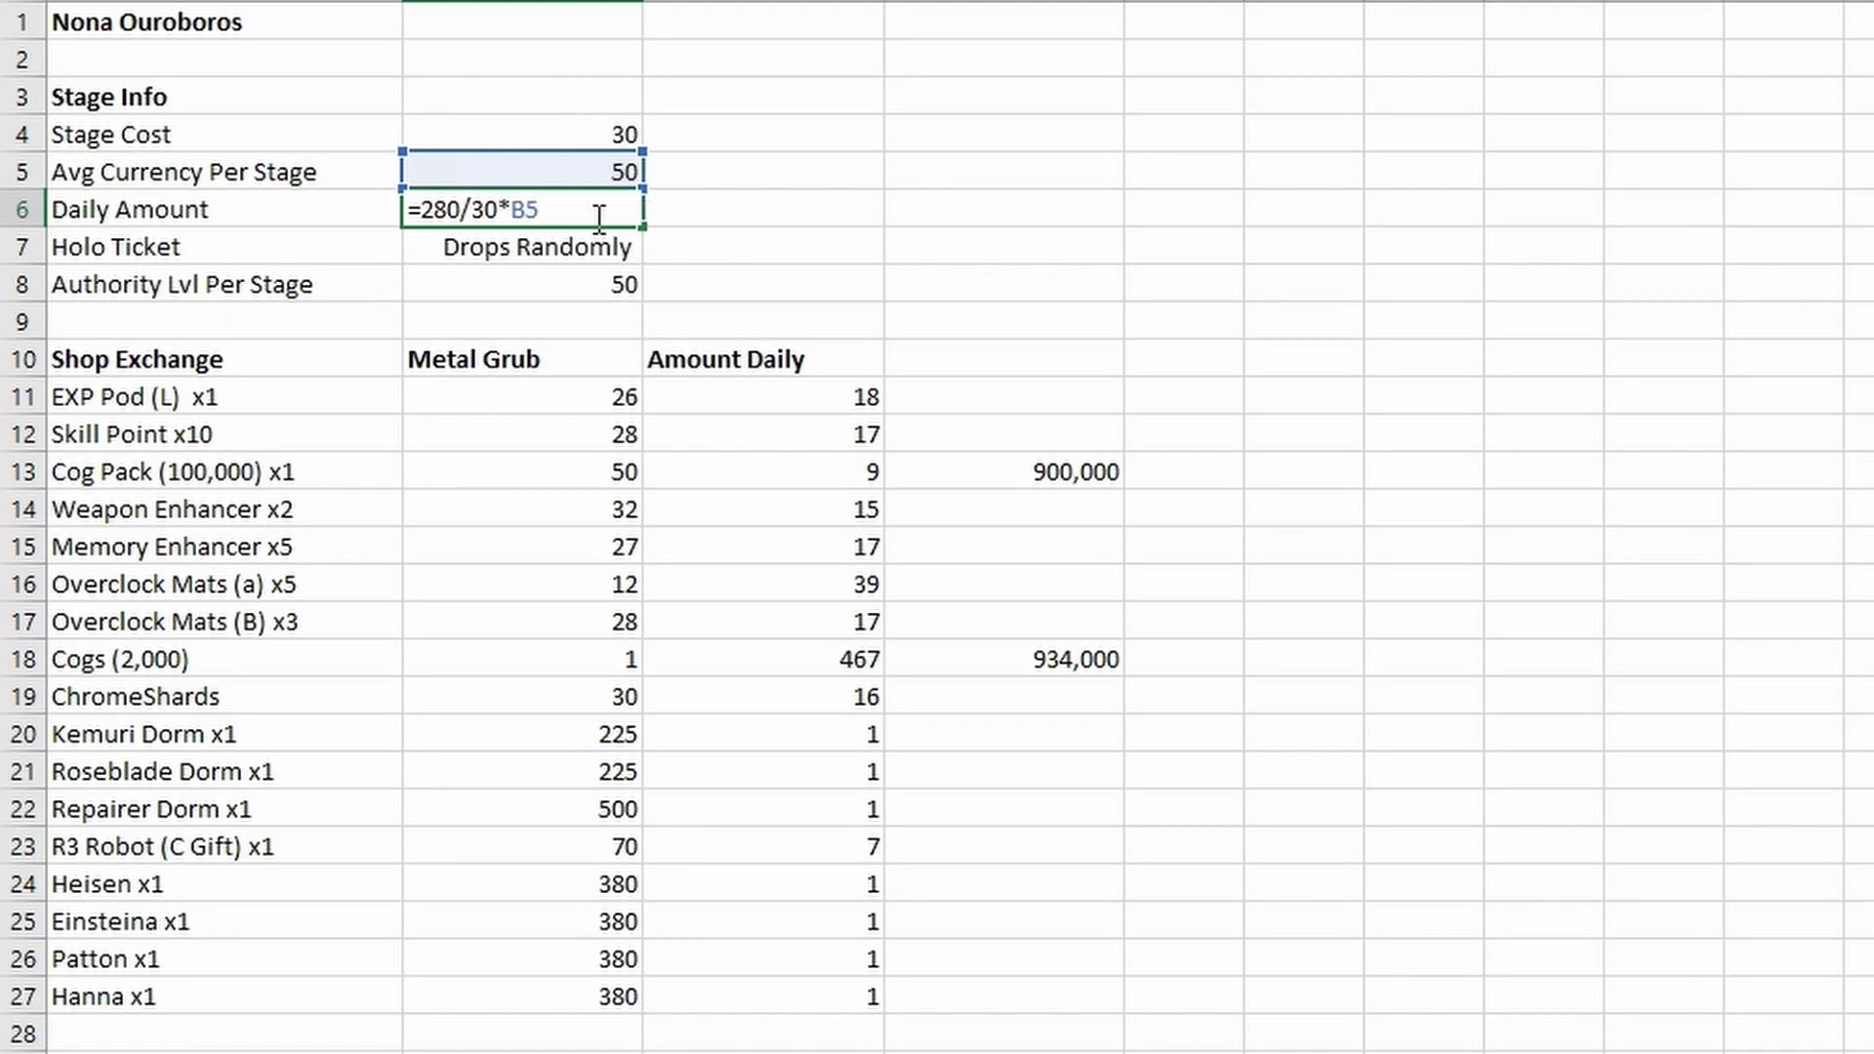
{"action": "key", "text": "Return"}
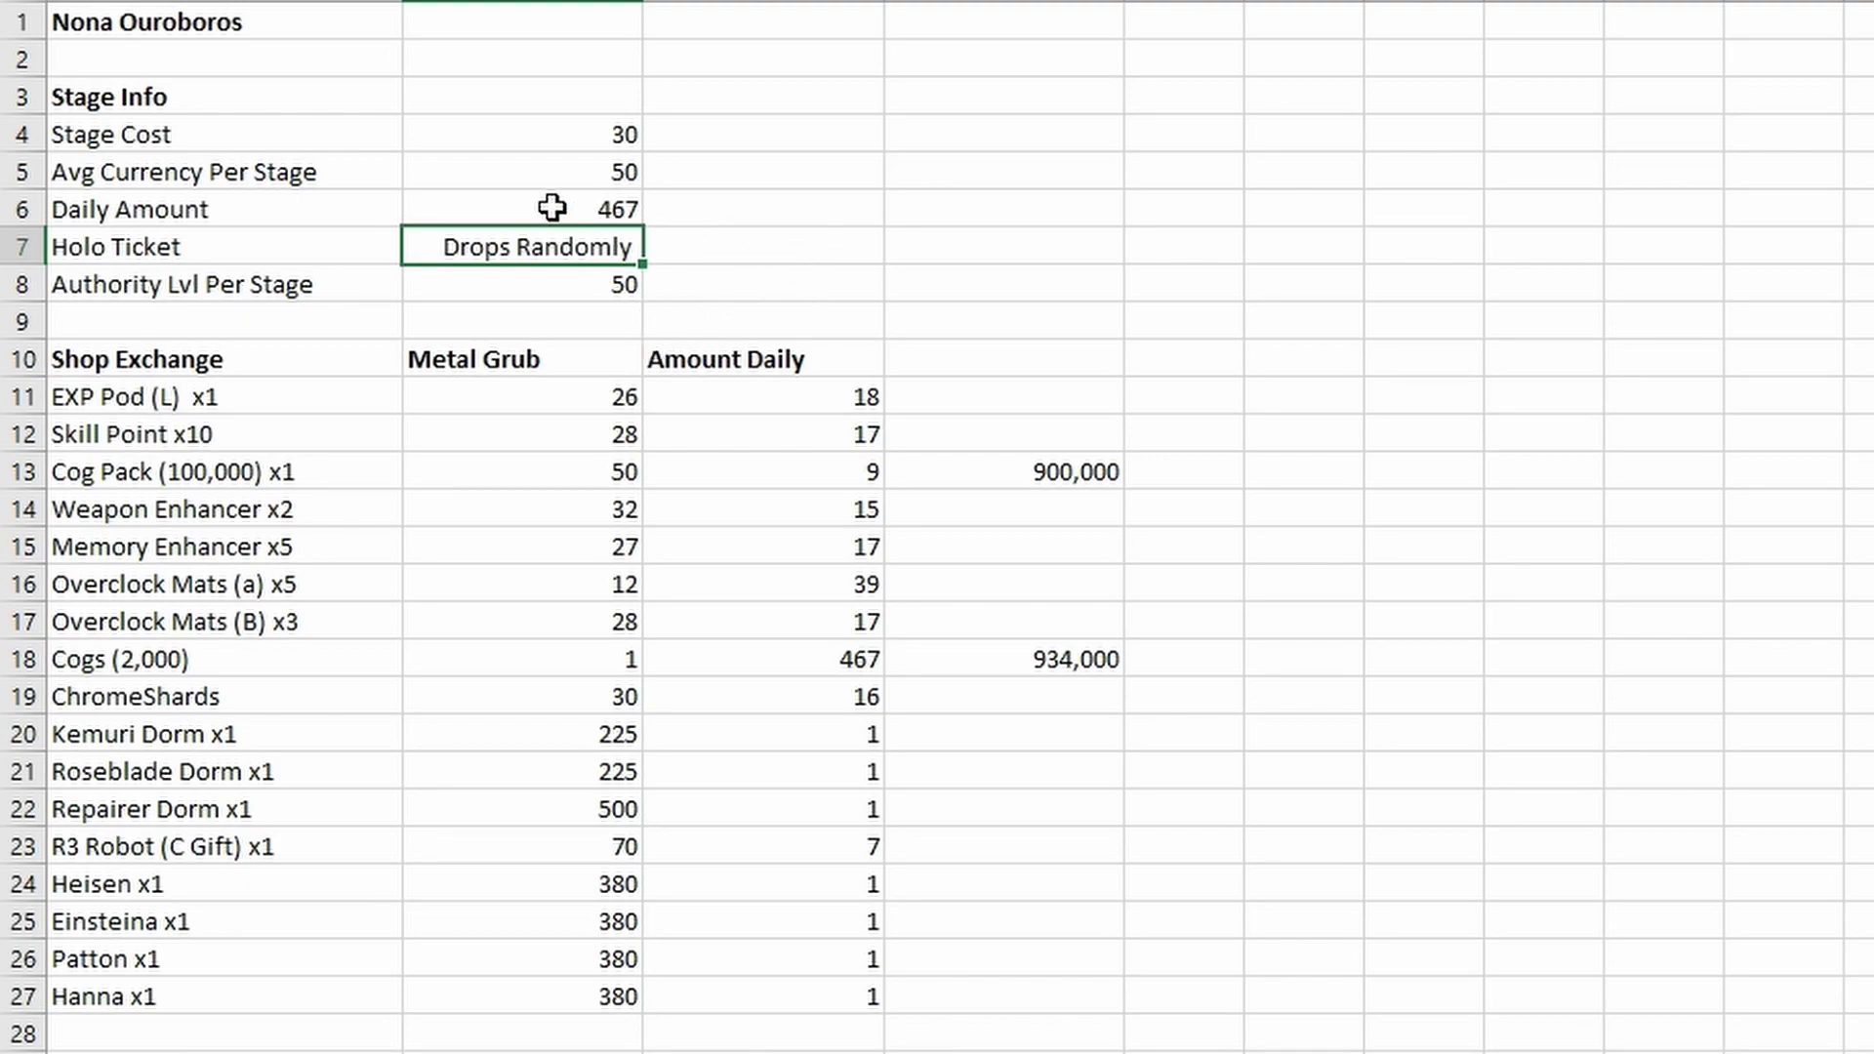
Point out the Holo Ticket and Authority Lvl Per Stage entries in the Stage Info table
{"action": "double_click", "coordinate": [532, 252]}
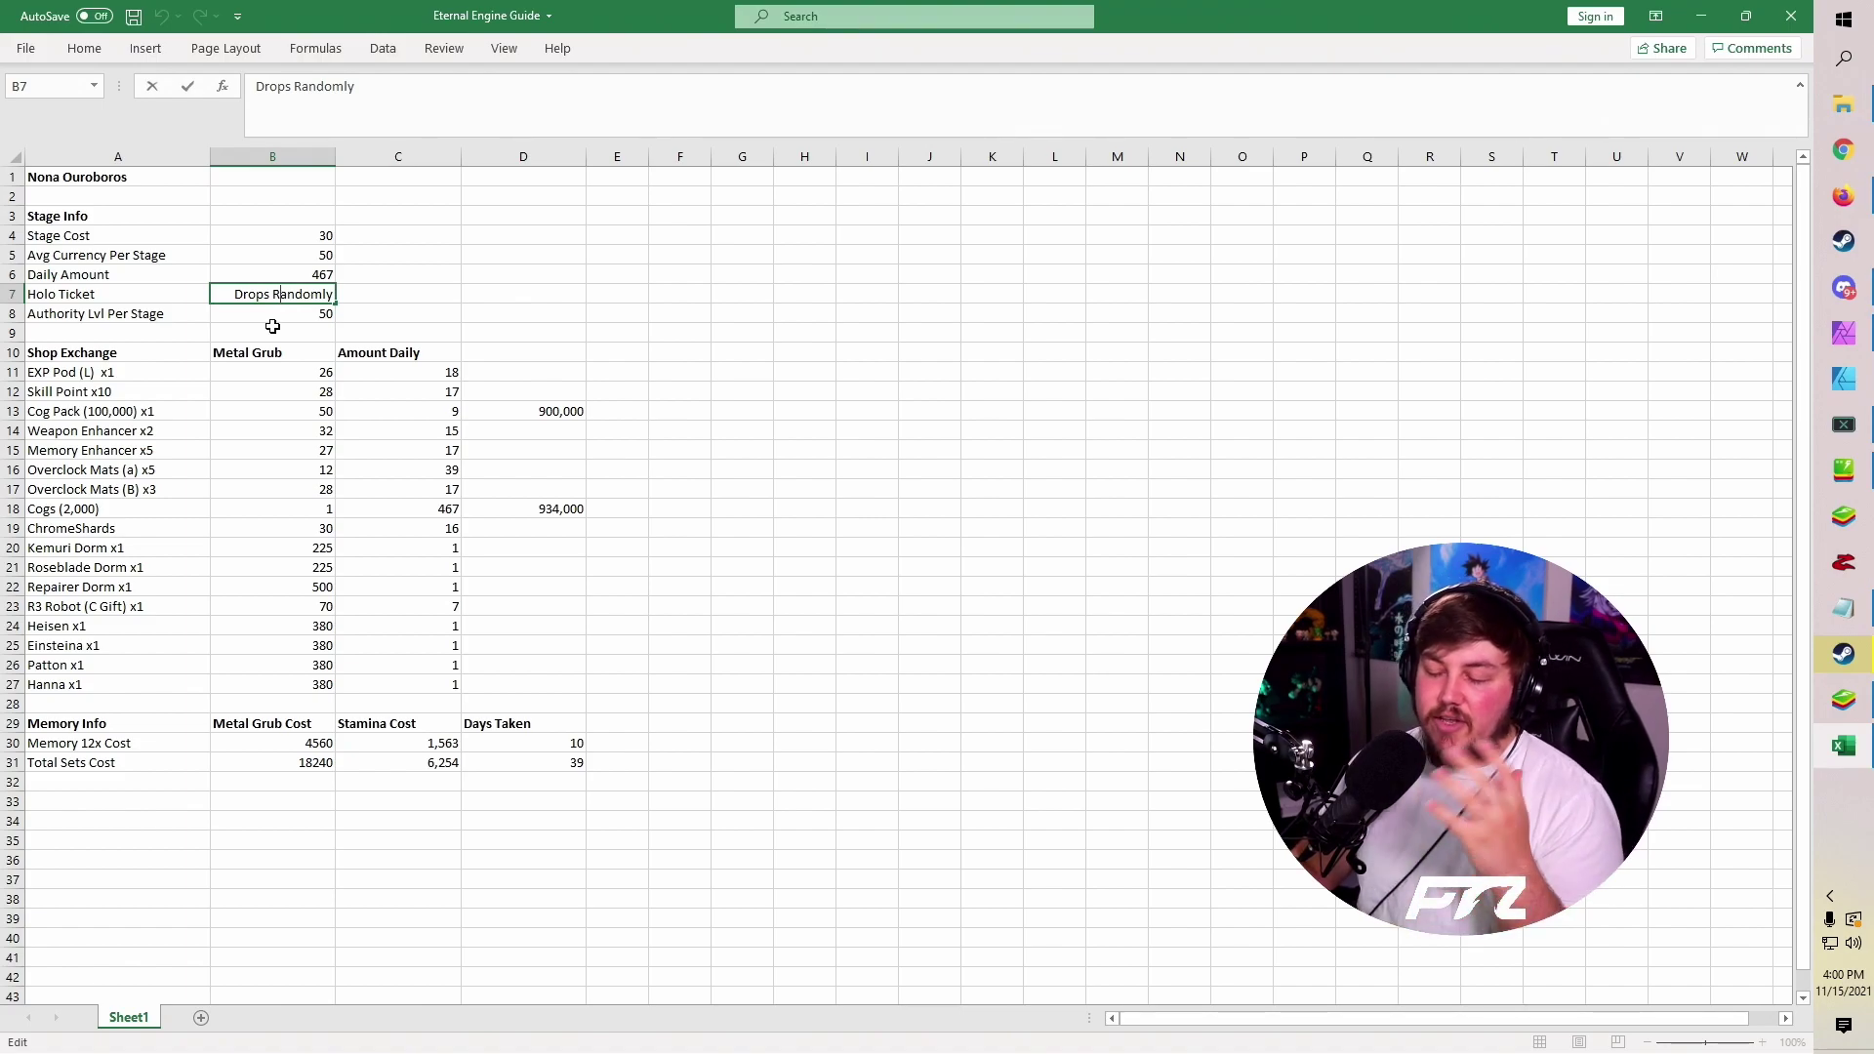
{"action": "left_click", "coordinate": [291, 320]}
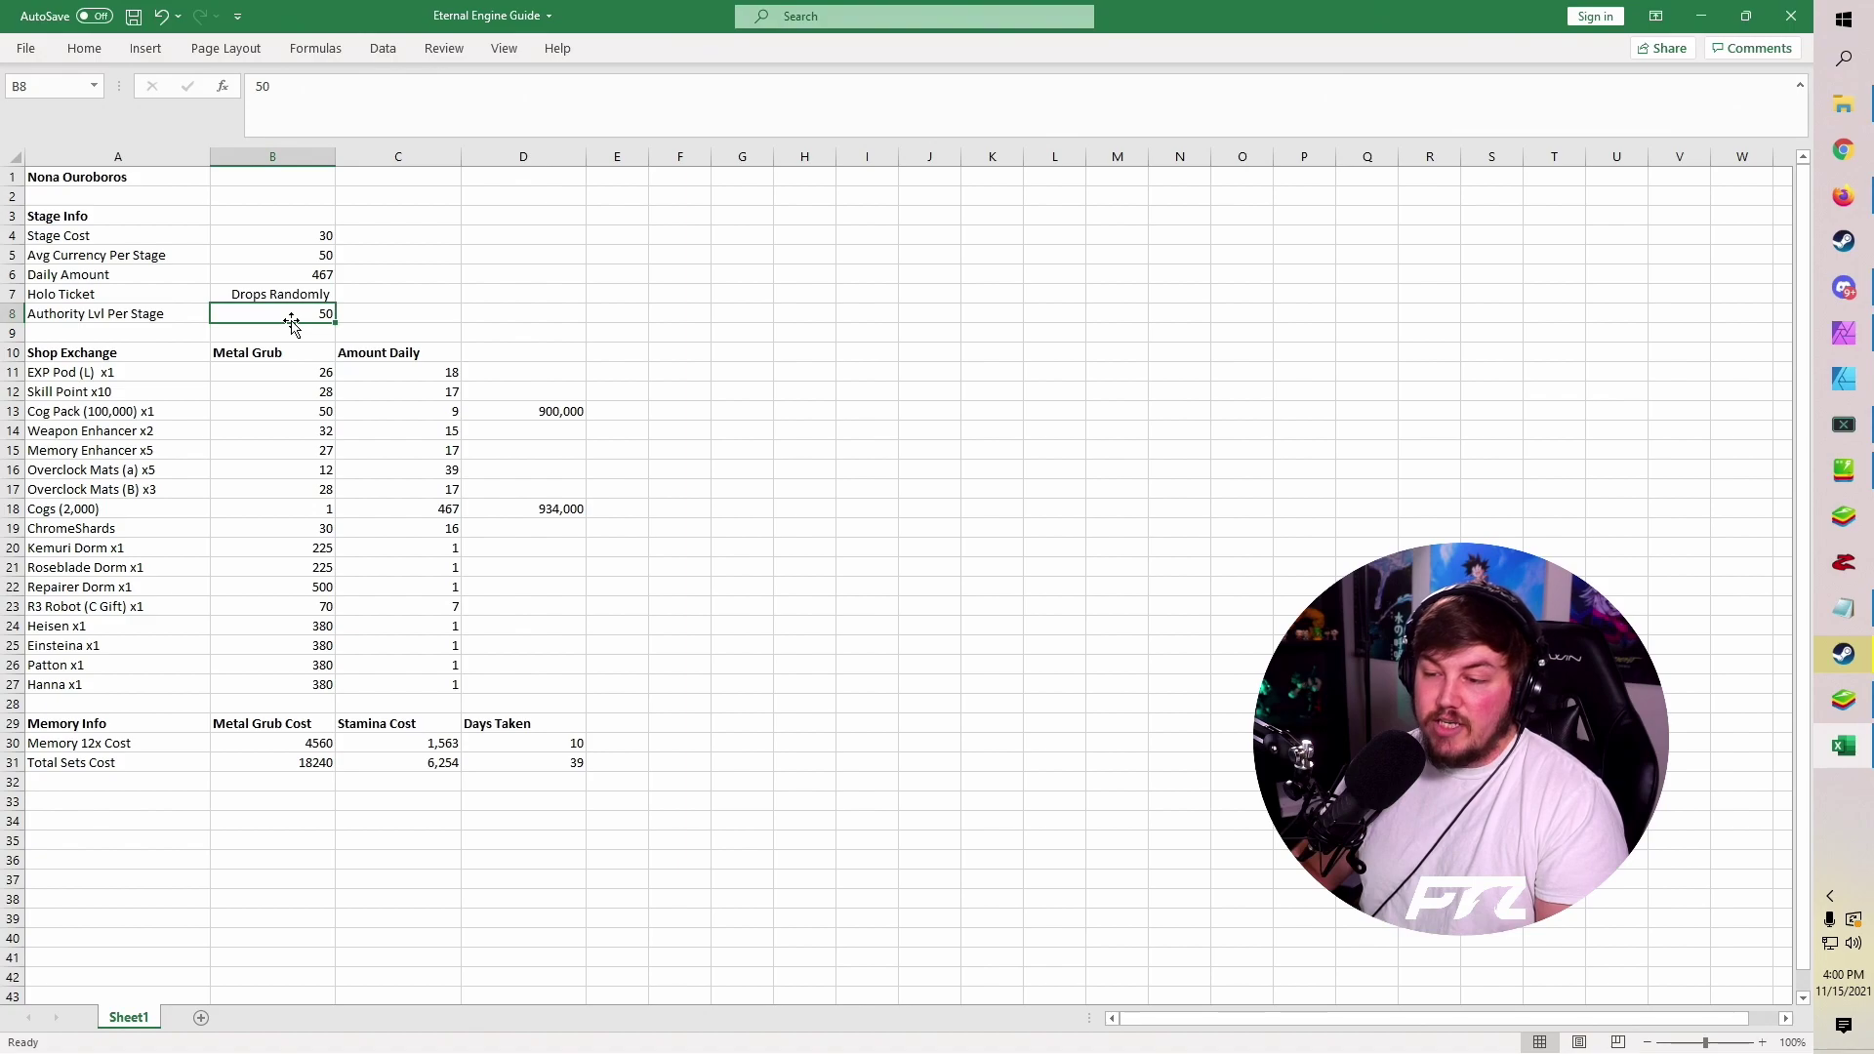
{"action": "left_click", "coordinate": [415, 310]}
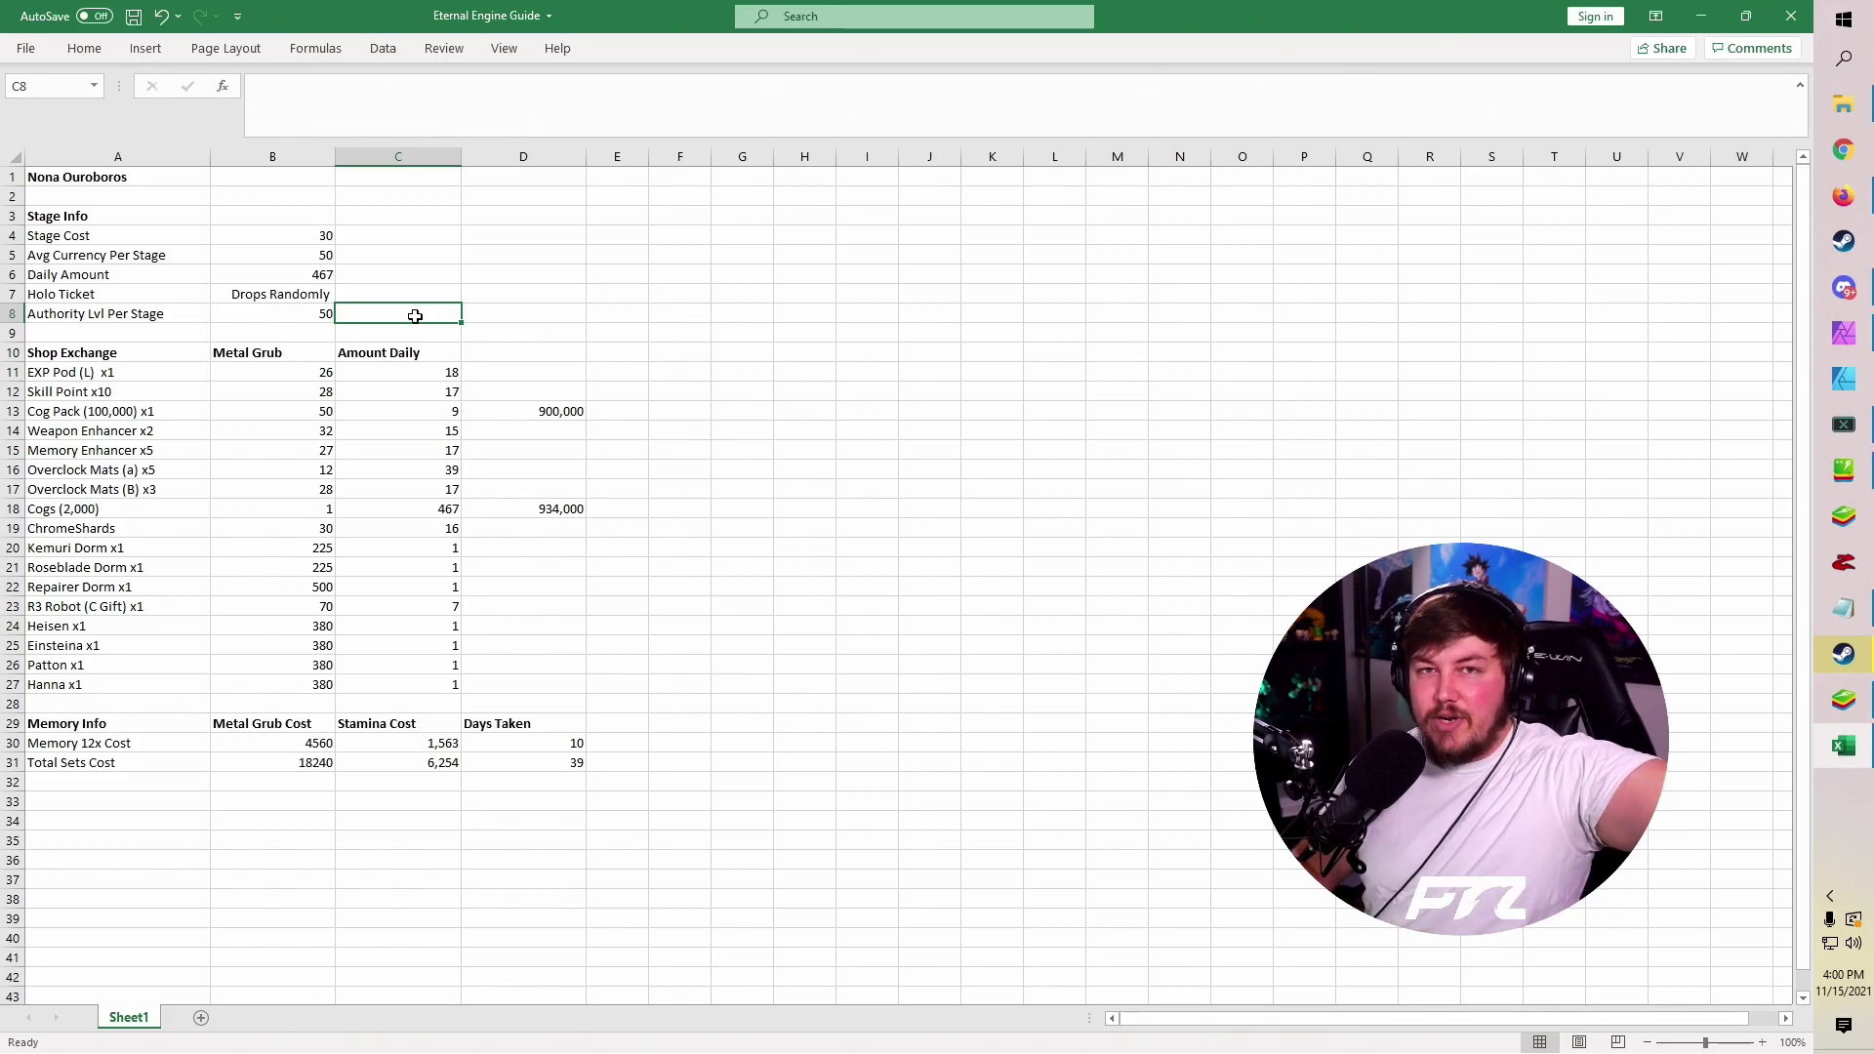
Highlight the Metal Grub column and the Amount Daily column of the Shop Exchange table down to the Hanna x1 row, one after the other
{"action": "scroll", "coordinate": [415, 316], "scroll_direction": "down", "scroll_amount": 2}
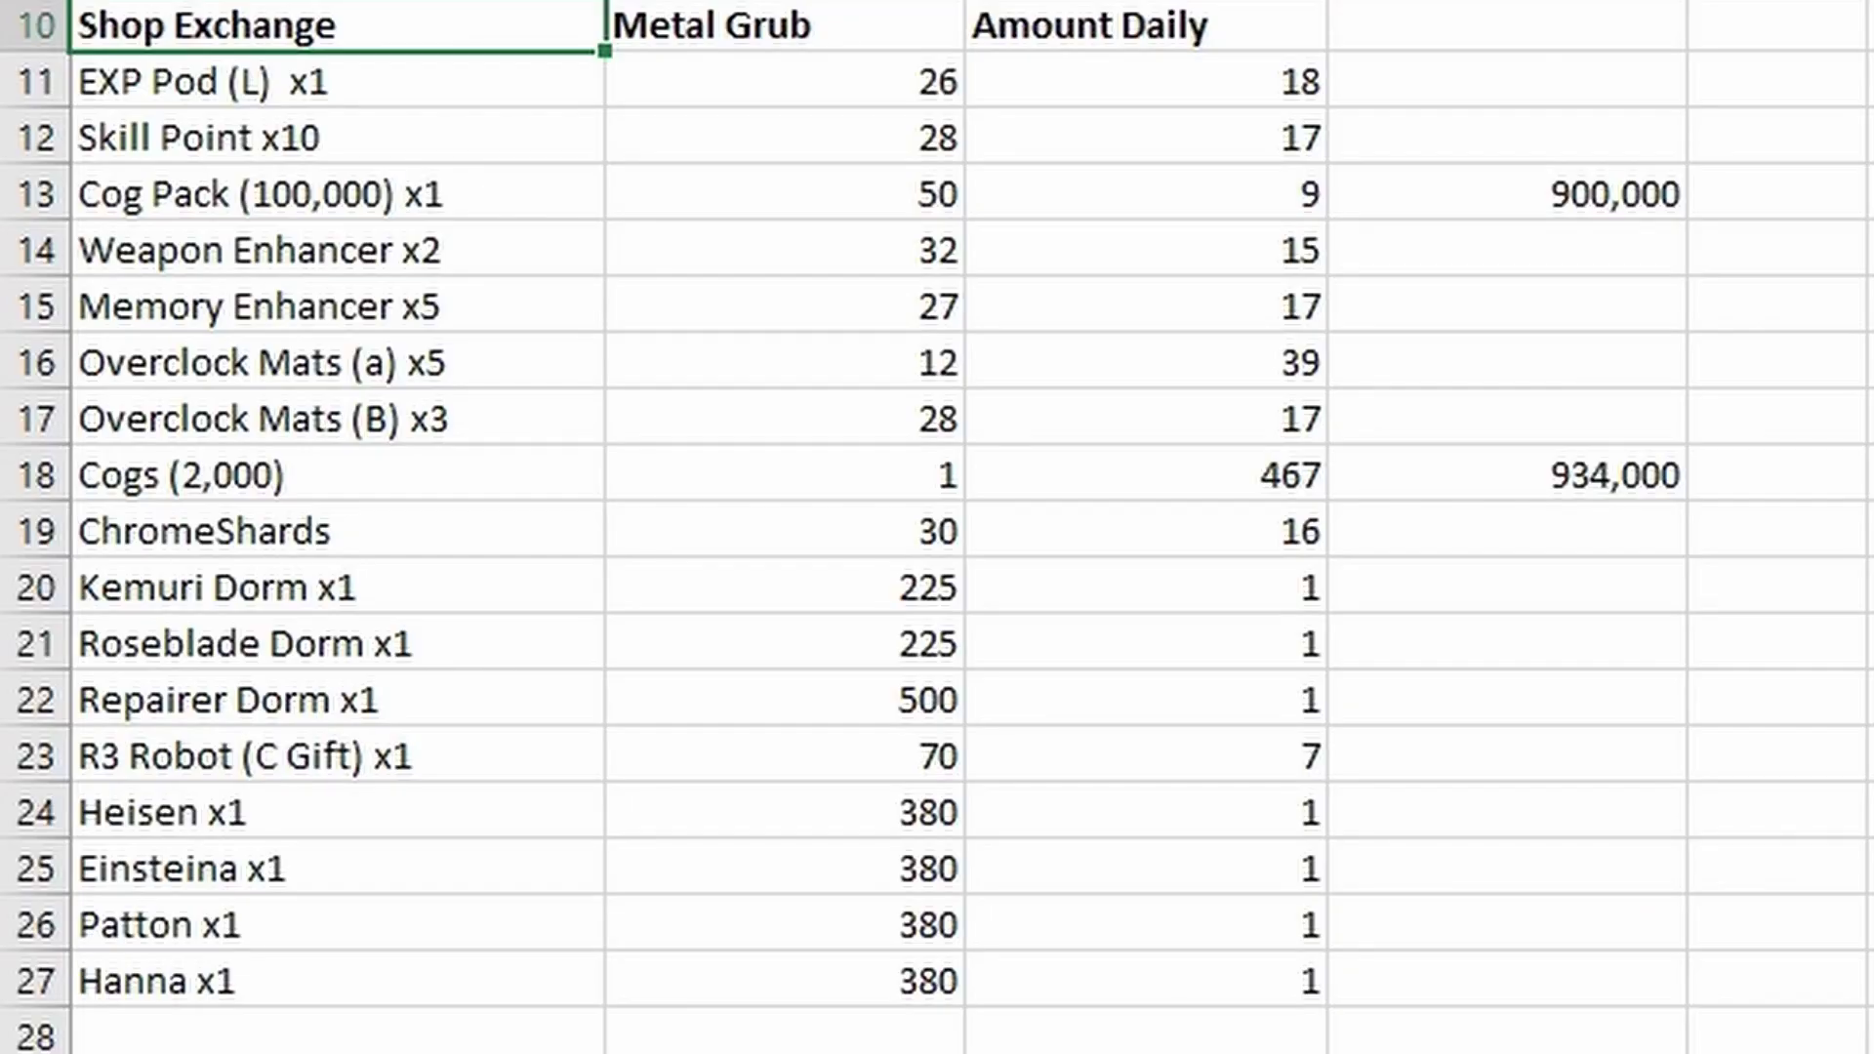
{"action": "left_click_drag", "start_coordinate": [834, 29], "coordinate": [795, 957]}
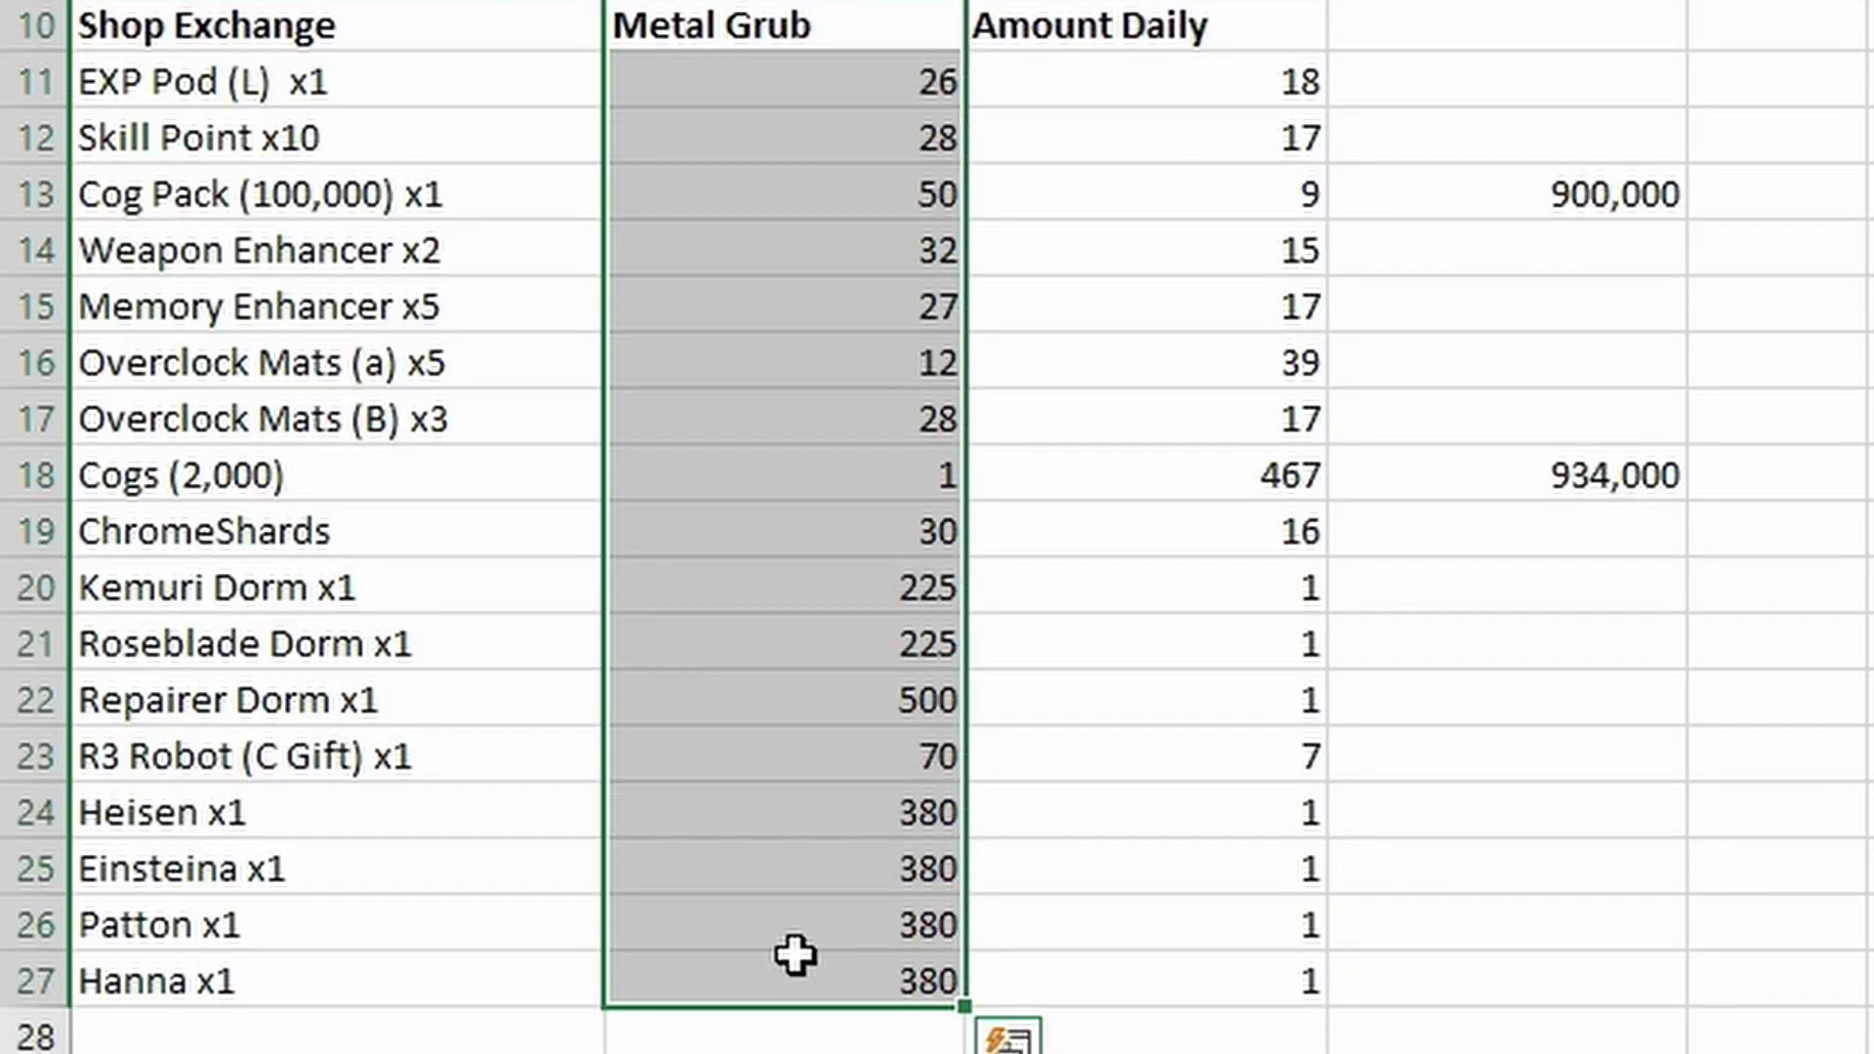
{"action": "left_click", "coordinate": [1264, 37]}
{"action": "left_click_drag", "start_coordinate": [1264, 37], "coordinate": [1132, 976]}
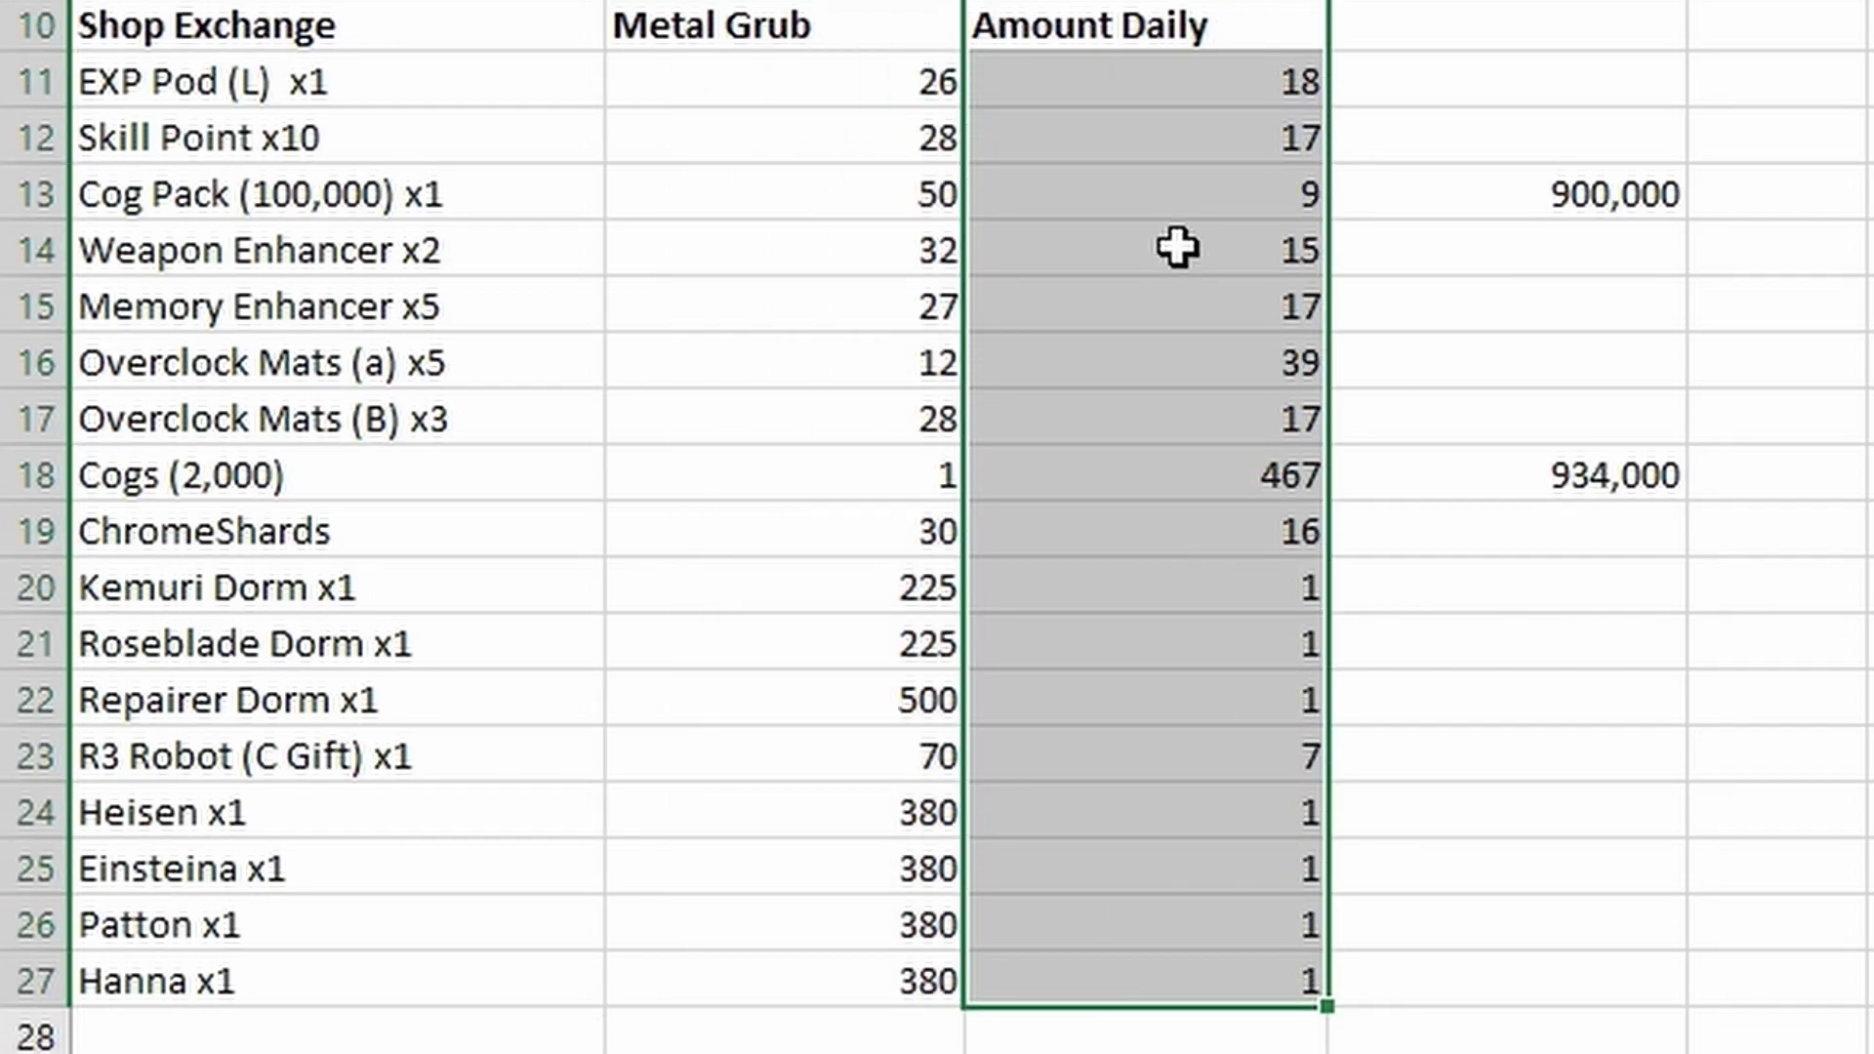
{"action": "left_click", "coordinate": [1193, 4]}
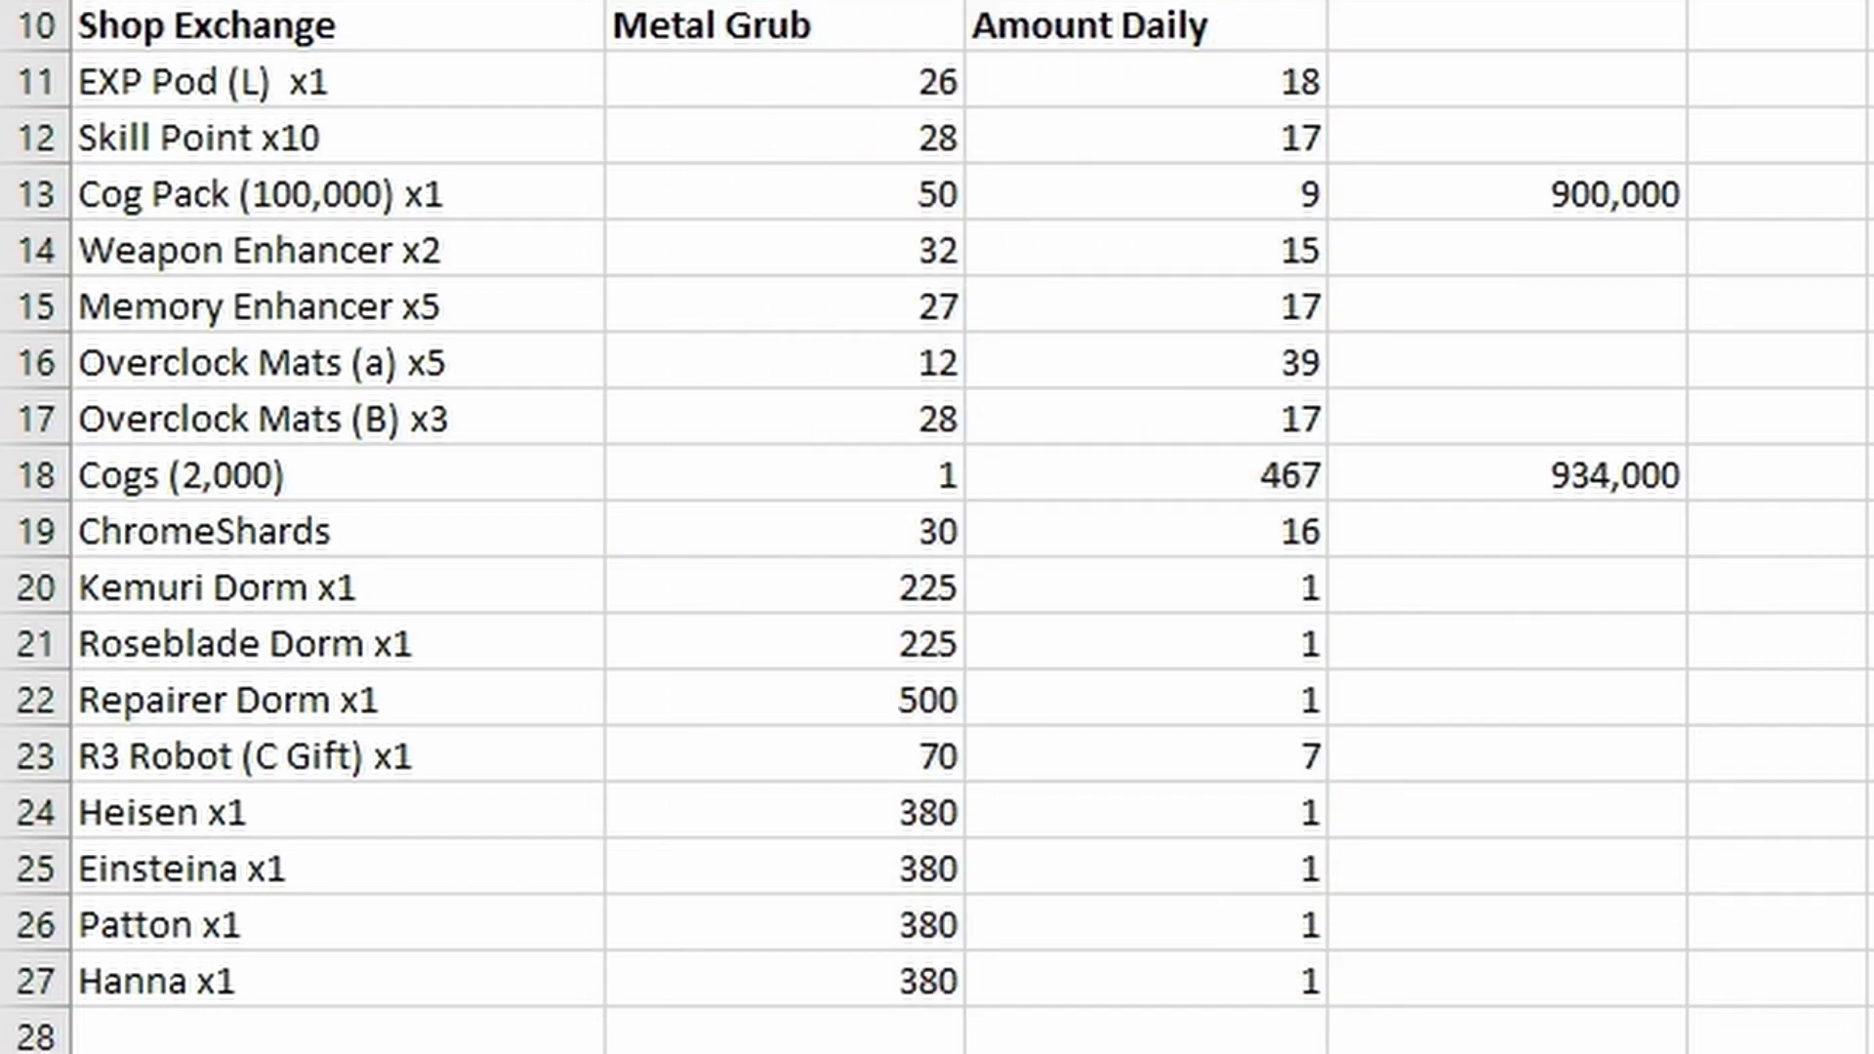
Point out the daily amount for EXP Pod (L) x1 and highlight the Skill Point x10 row with its cost and daily amount
{"action": "left_click", "coordinate": [1269, 64]}
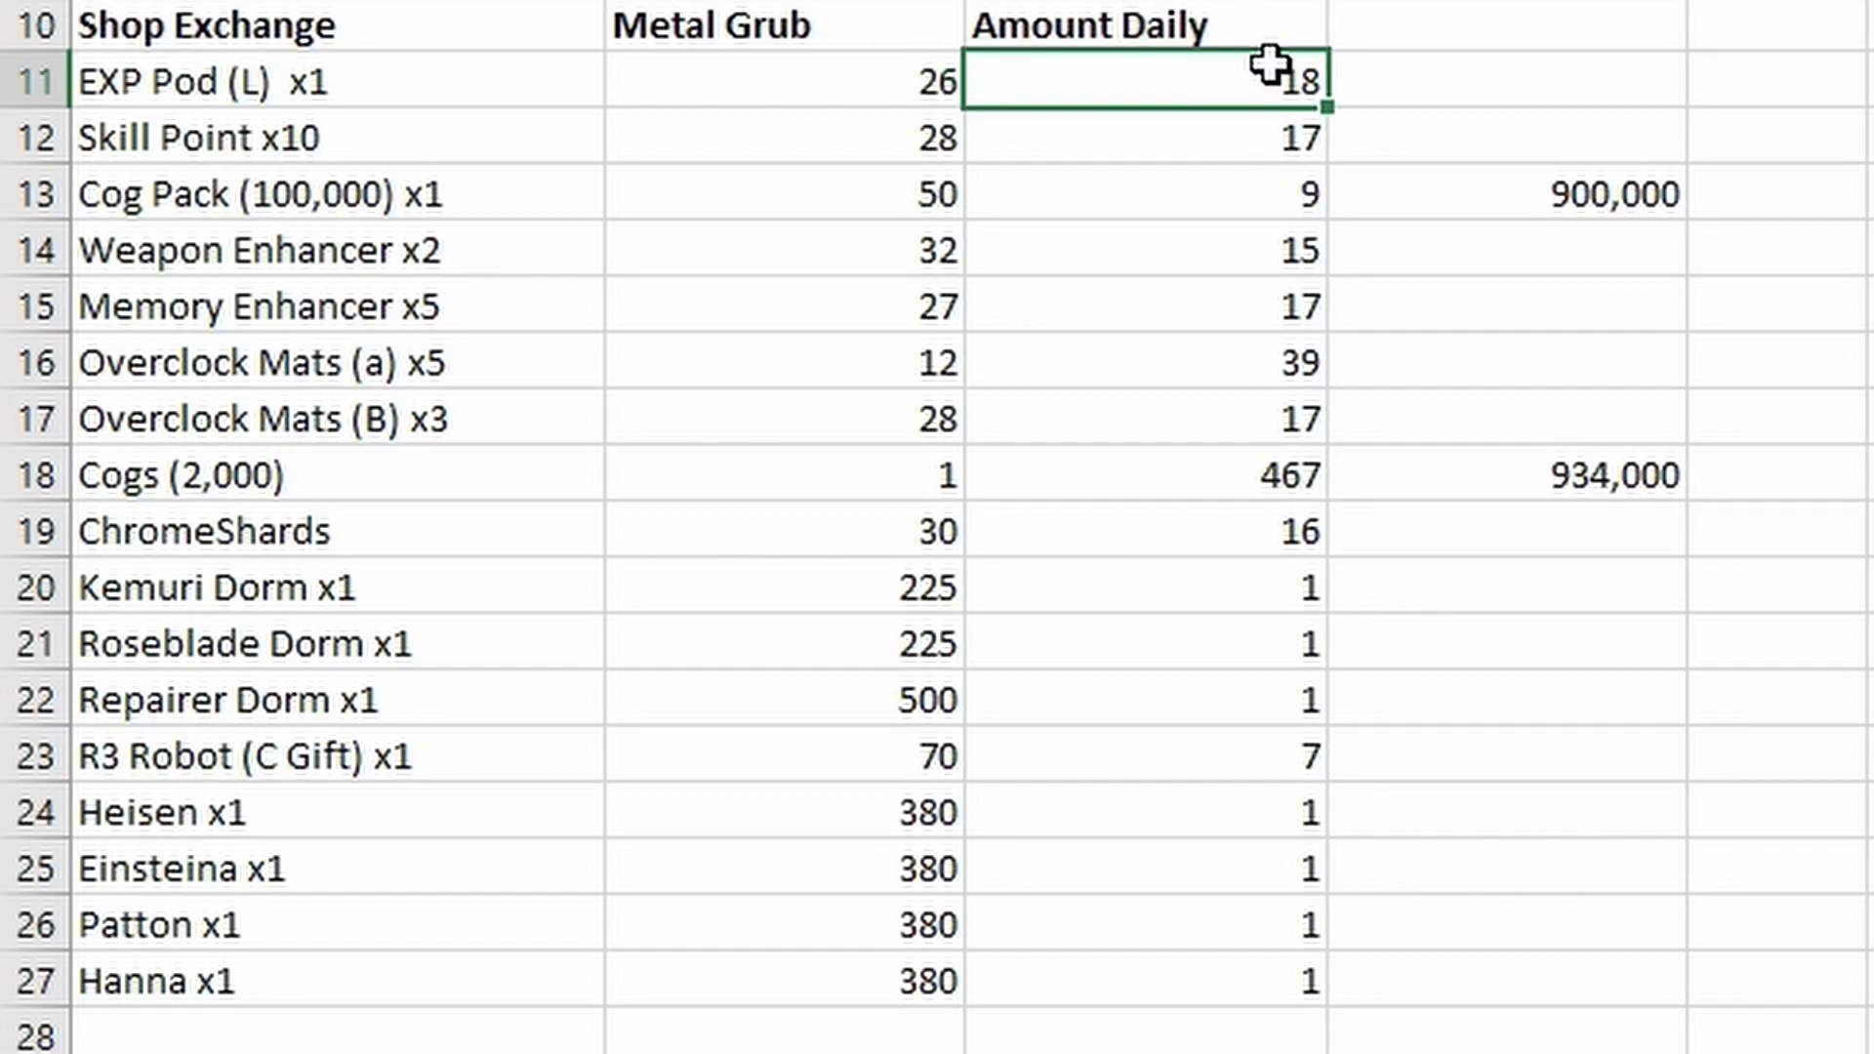
{"action": "left_click", "coordinate": [479, 149]}
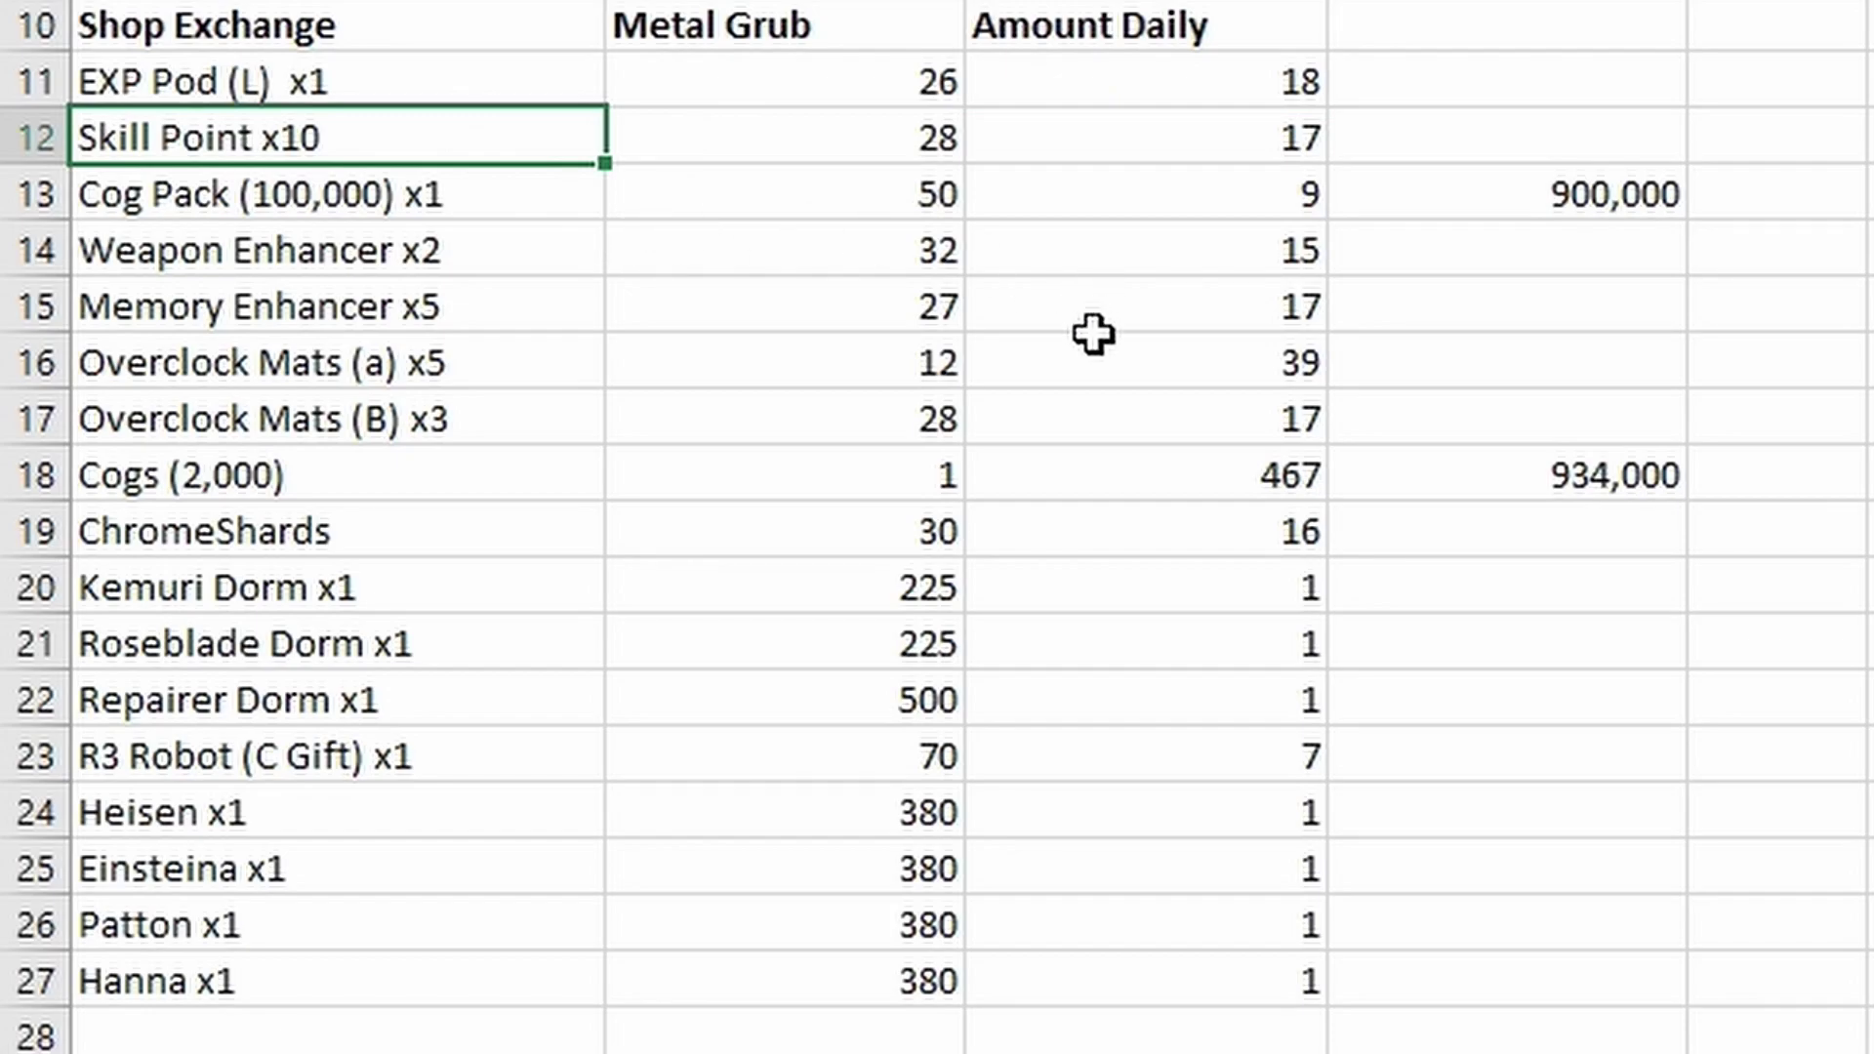
{"action": "mouse_move", "coordinate": [147, 137]}
{"action": "left_mouse_down"}
{"action": "mouse_move", "coordinate": [1284, 176]}
{"action": "mouse_move", "coordinate": [1298, 138]}
{"action": "left_mouse_up"}
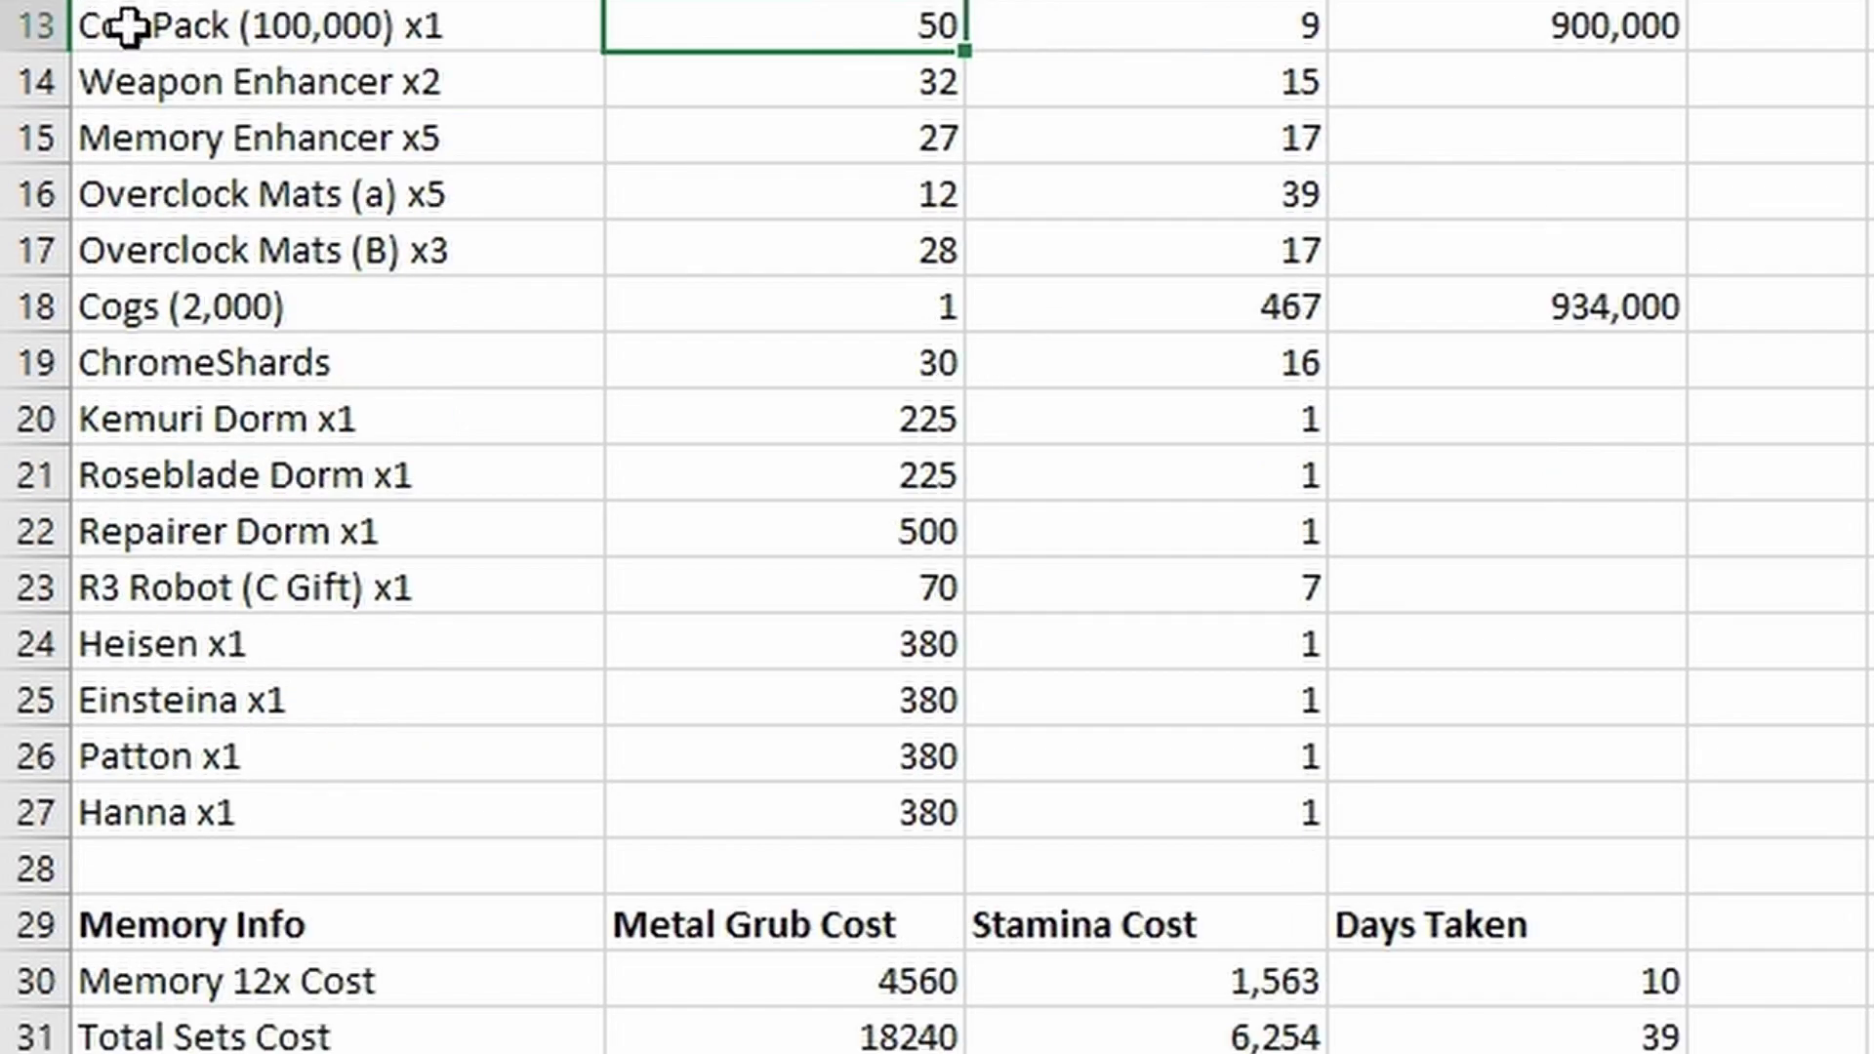
Compare the Cog Pack (100,000) x1 and Cogs (2,000) rows by highlighting their costs, daily amounts and daily cog totals
{"action": "left_click_drag", "start_coordinate": [129, 26], "coordinate": [1198, 25]}
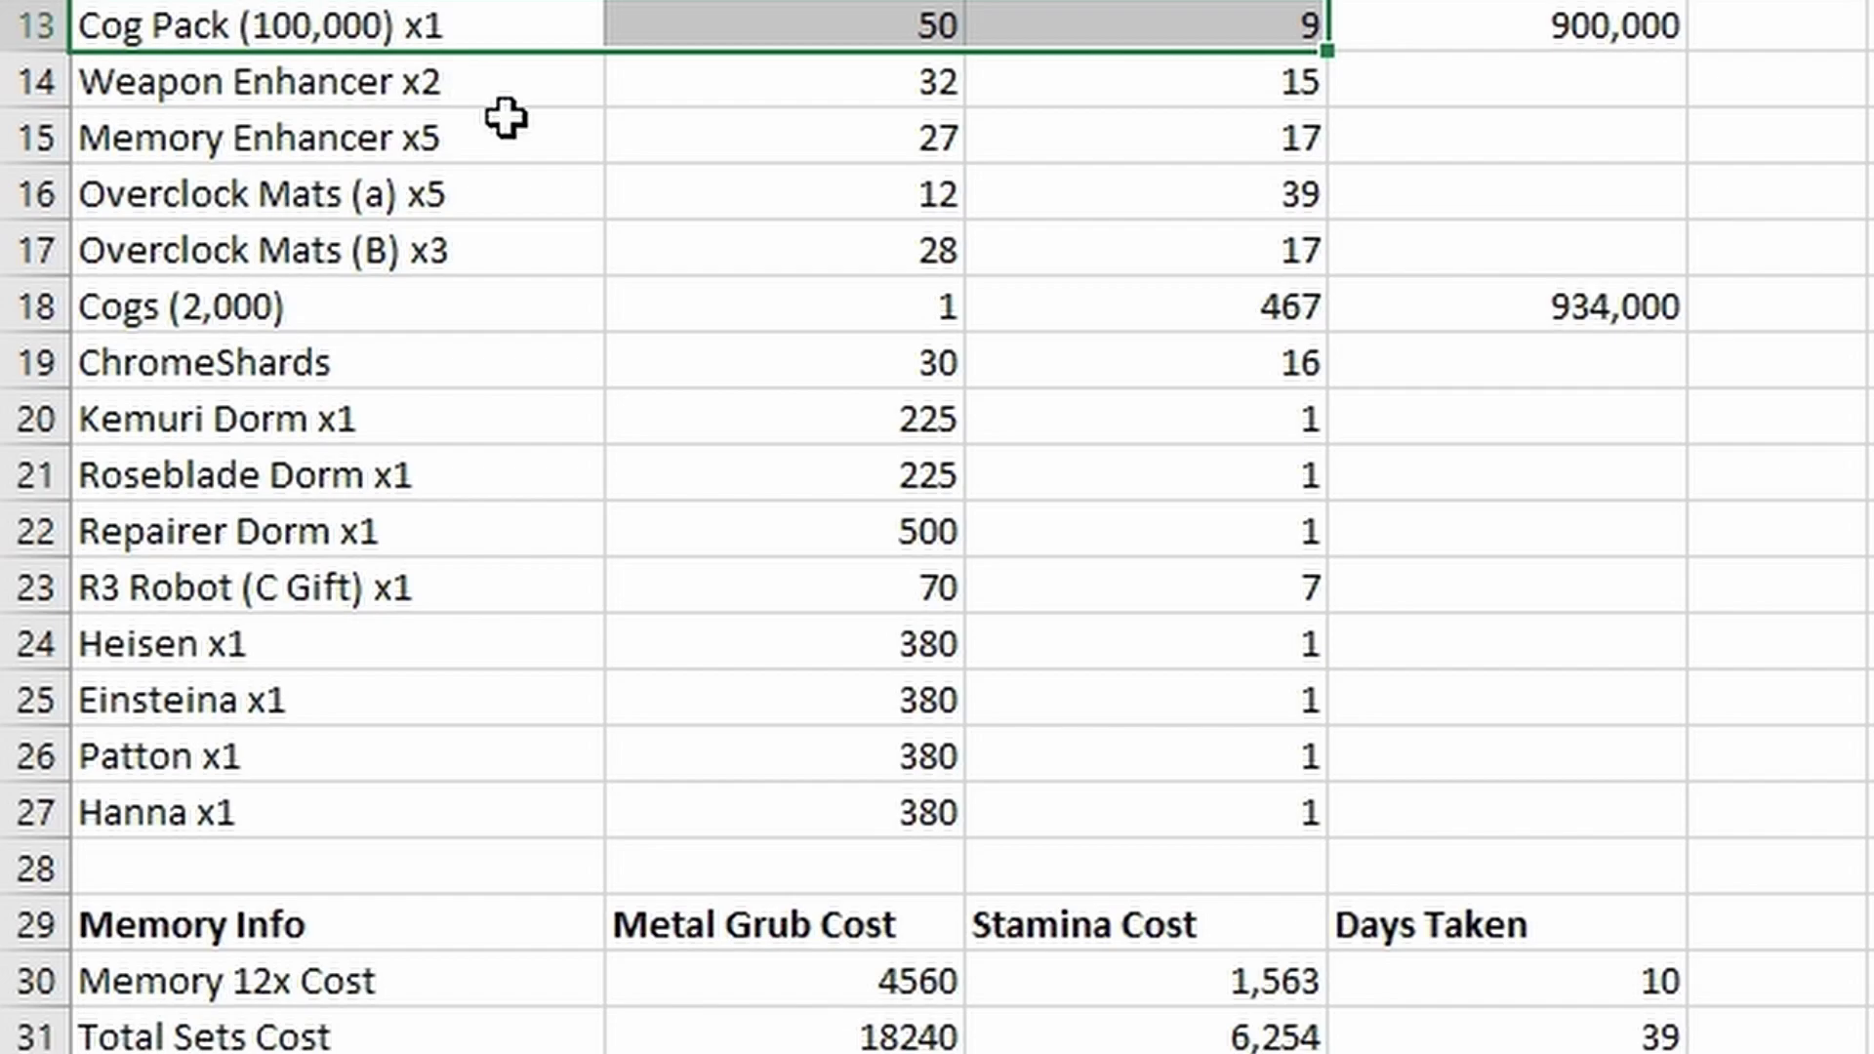
{"action": "left_click", "coordinate": [1562, 26]}
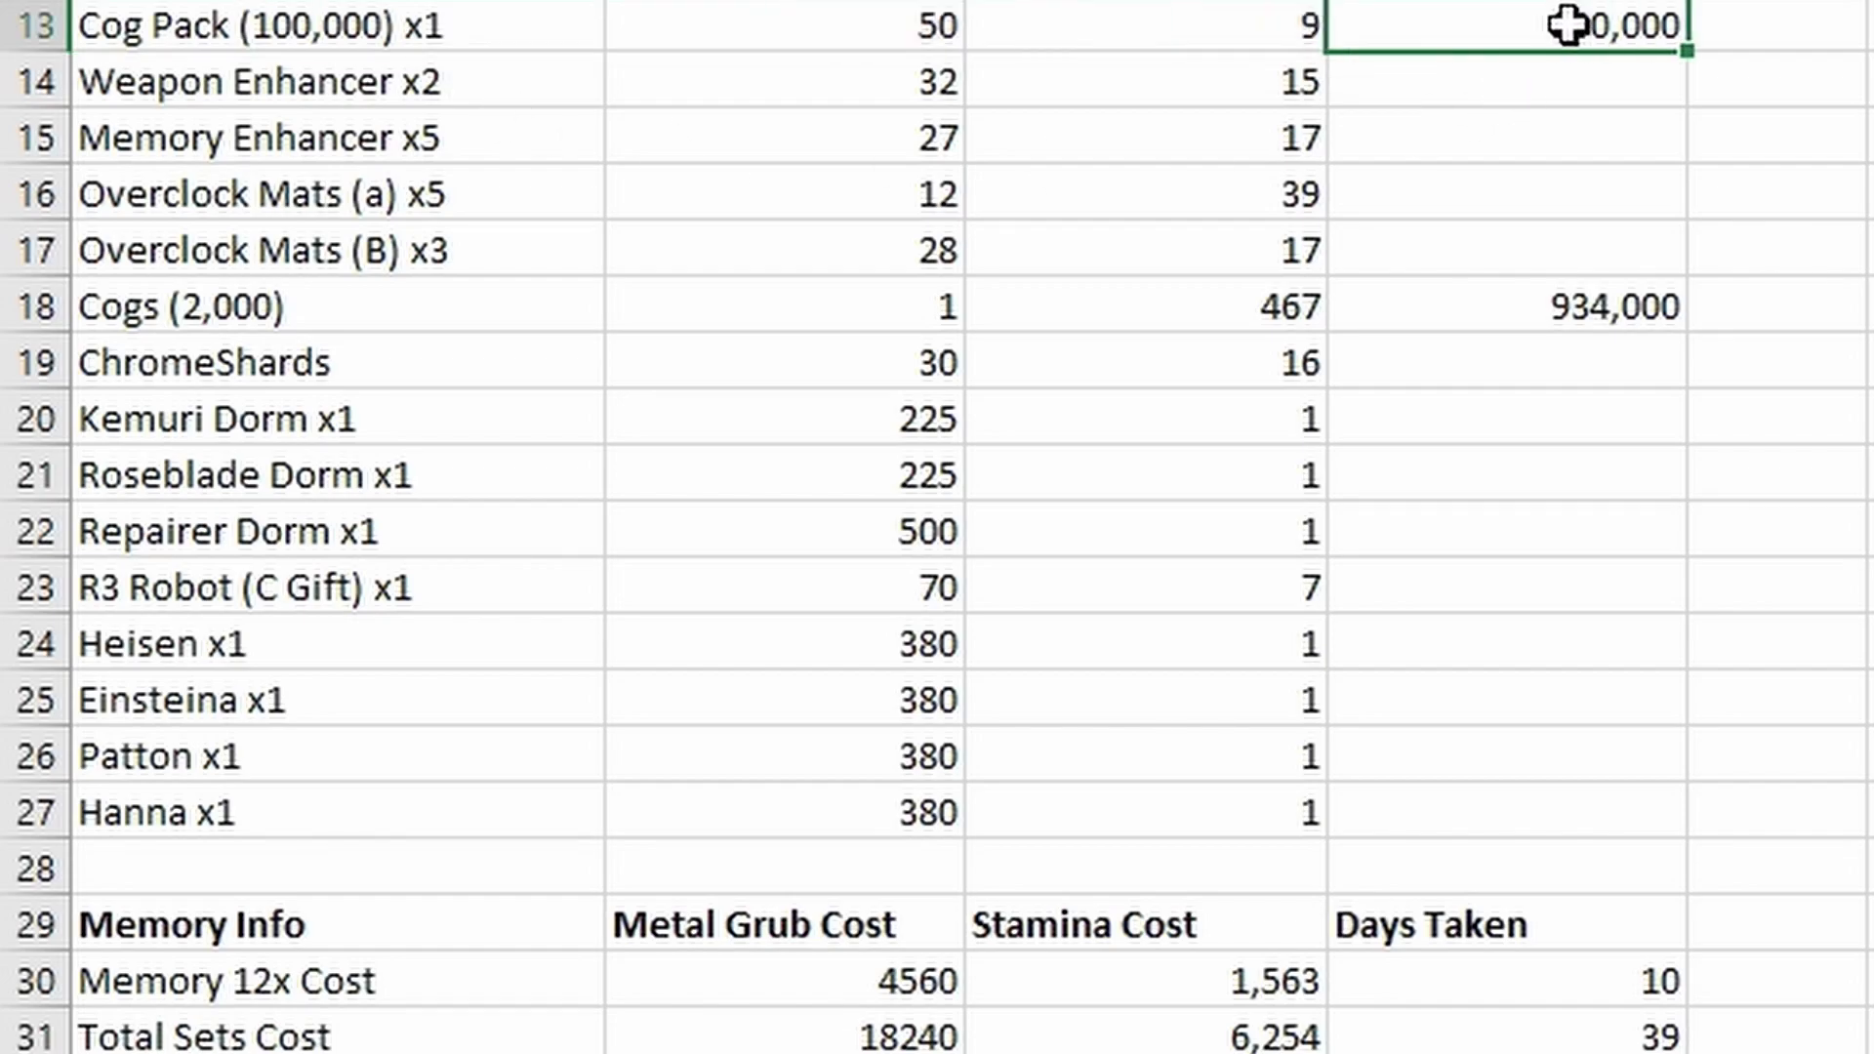
{"action": "left_click", "coordinate": [139, 305]}
{"action": "left_click_drag", "start_coordinate": [139, 304], "coordinate": [838, 318]}
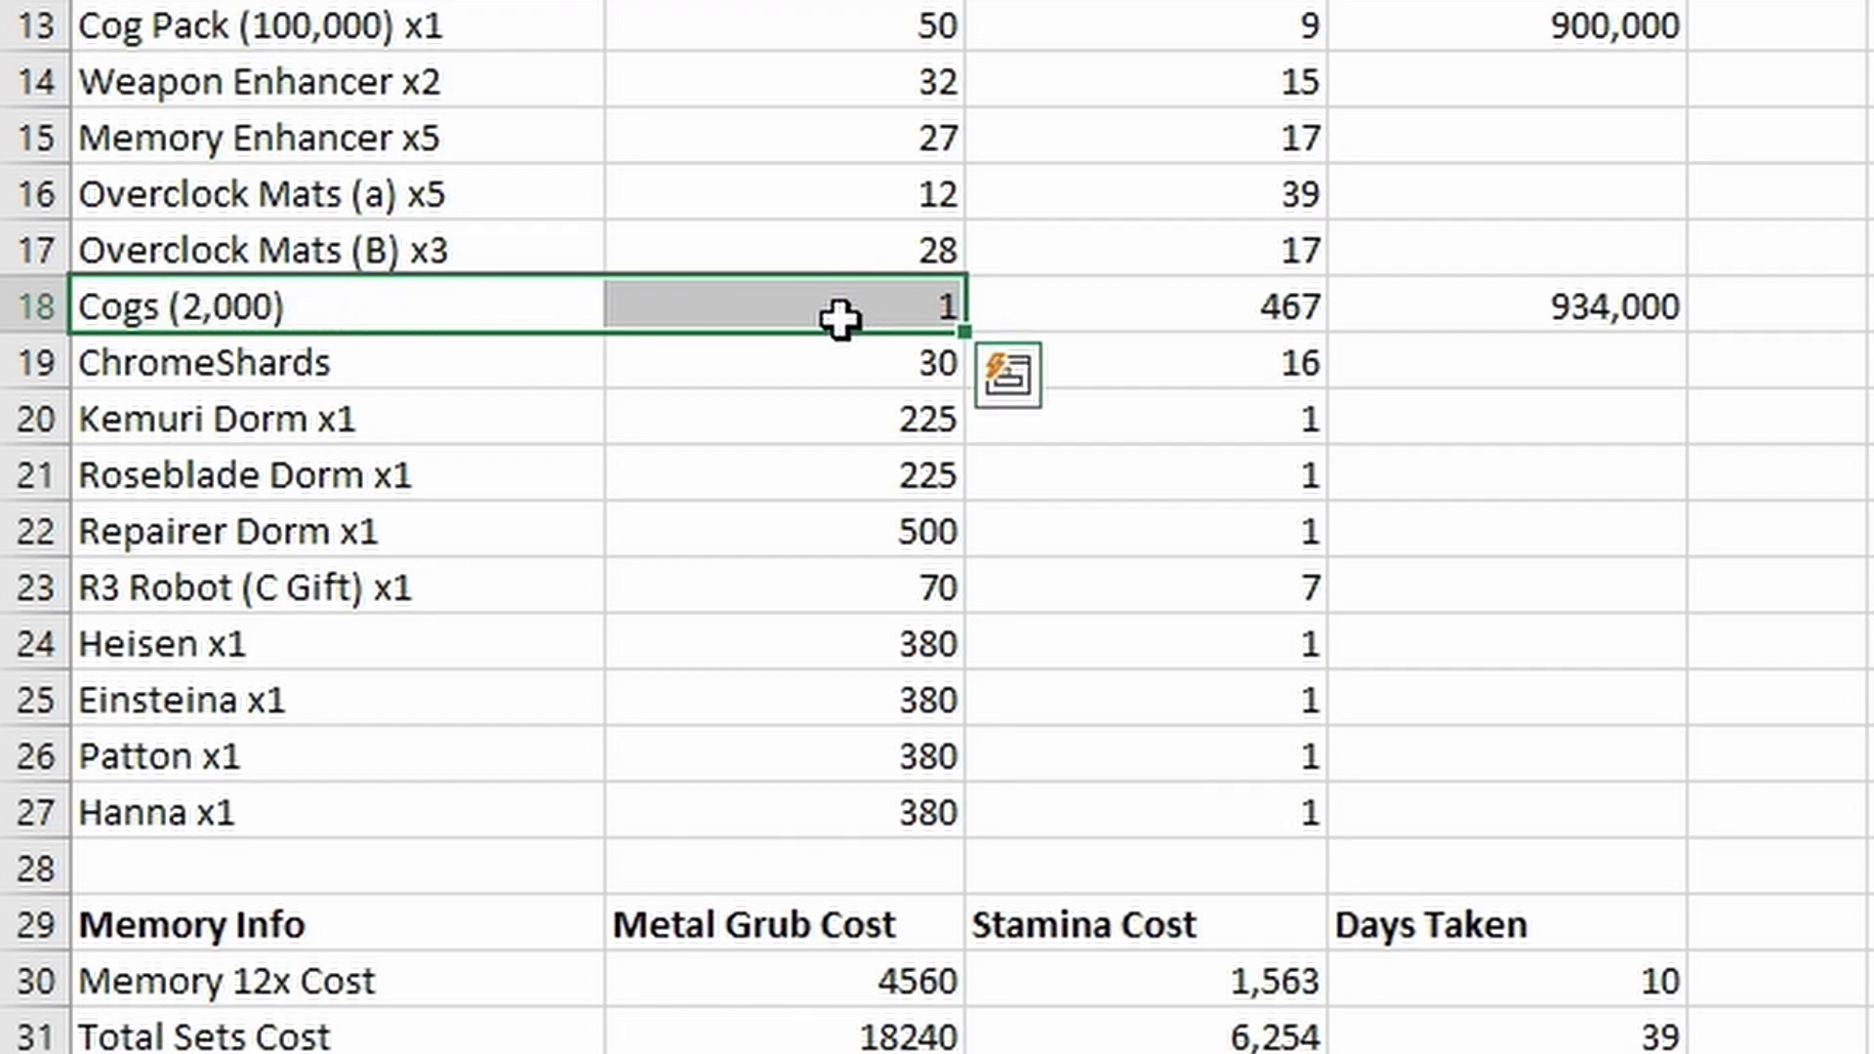
{"action": "left_click", "coordinate": [1242, 322]}
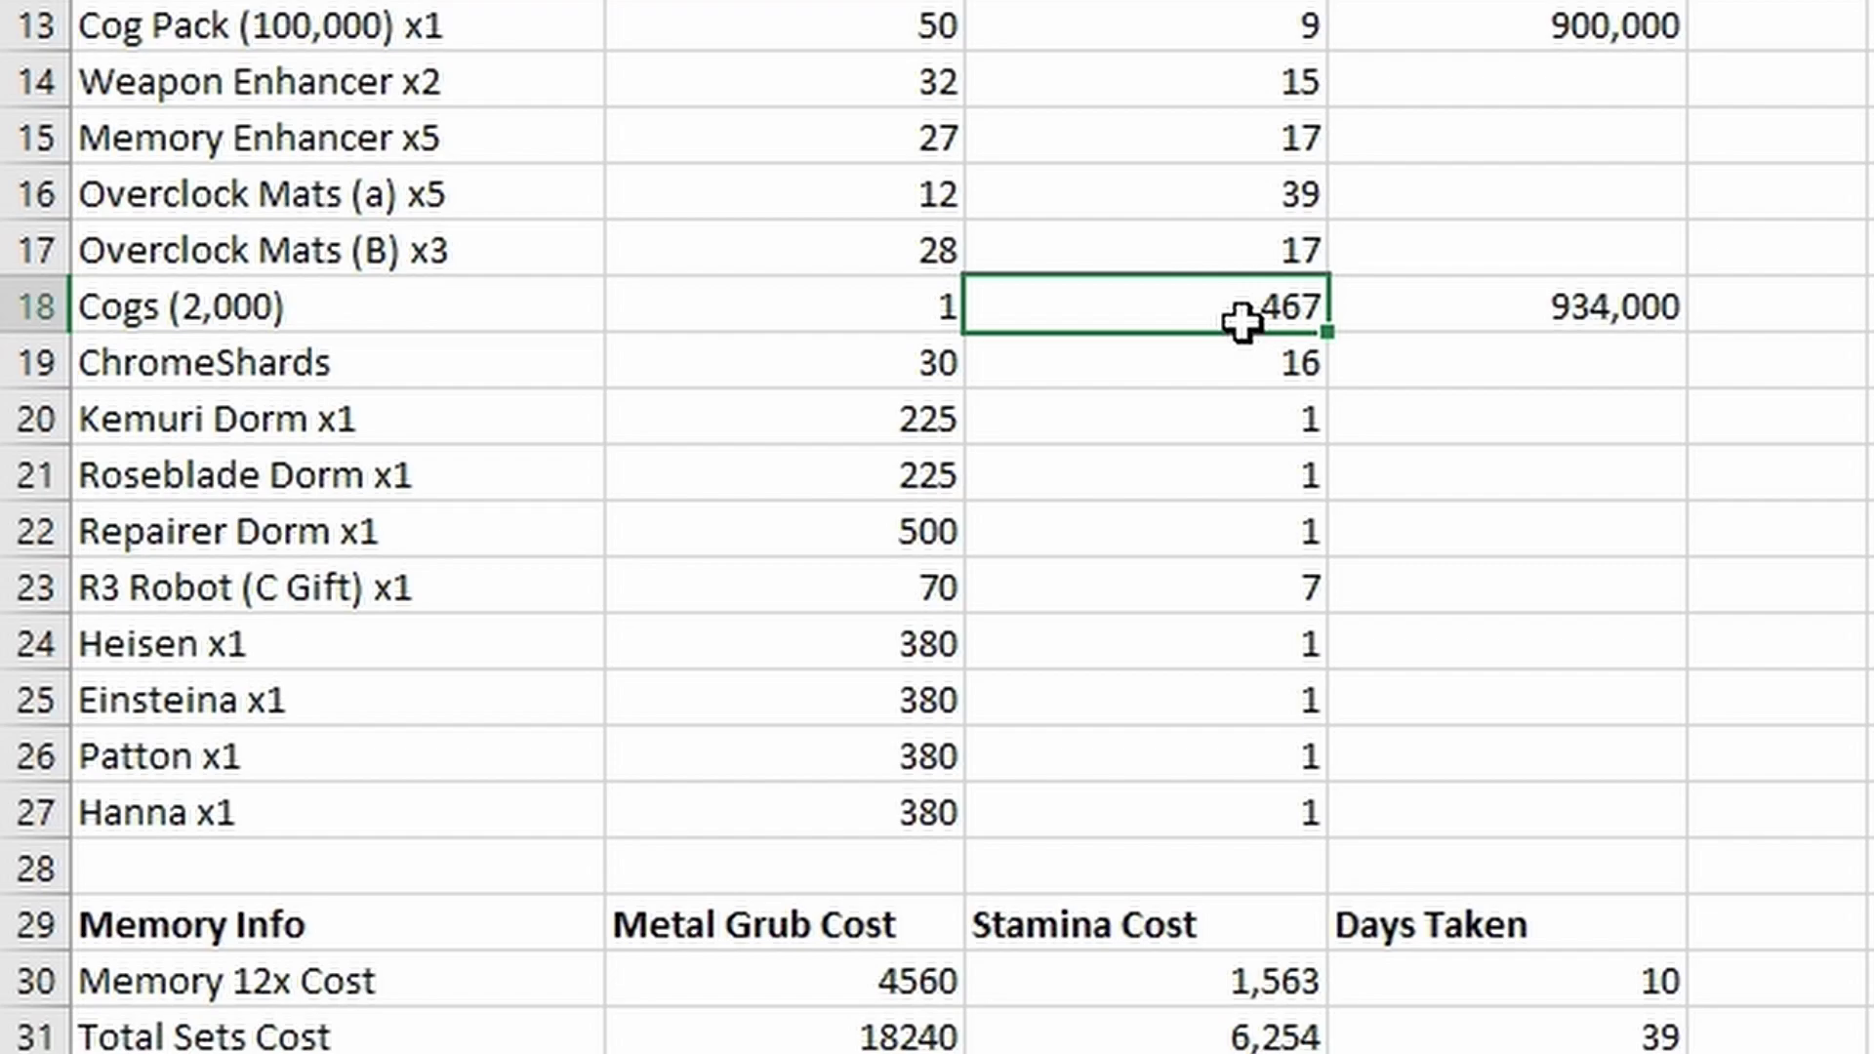
{"action": "left_click", "coordinate": [1513, 318]}
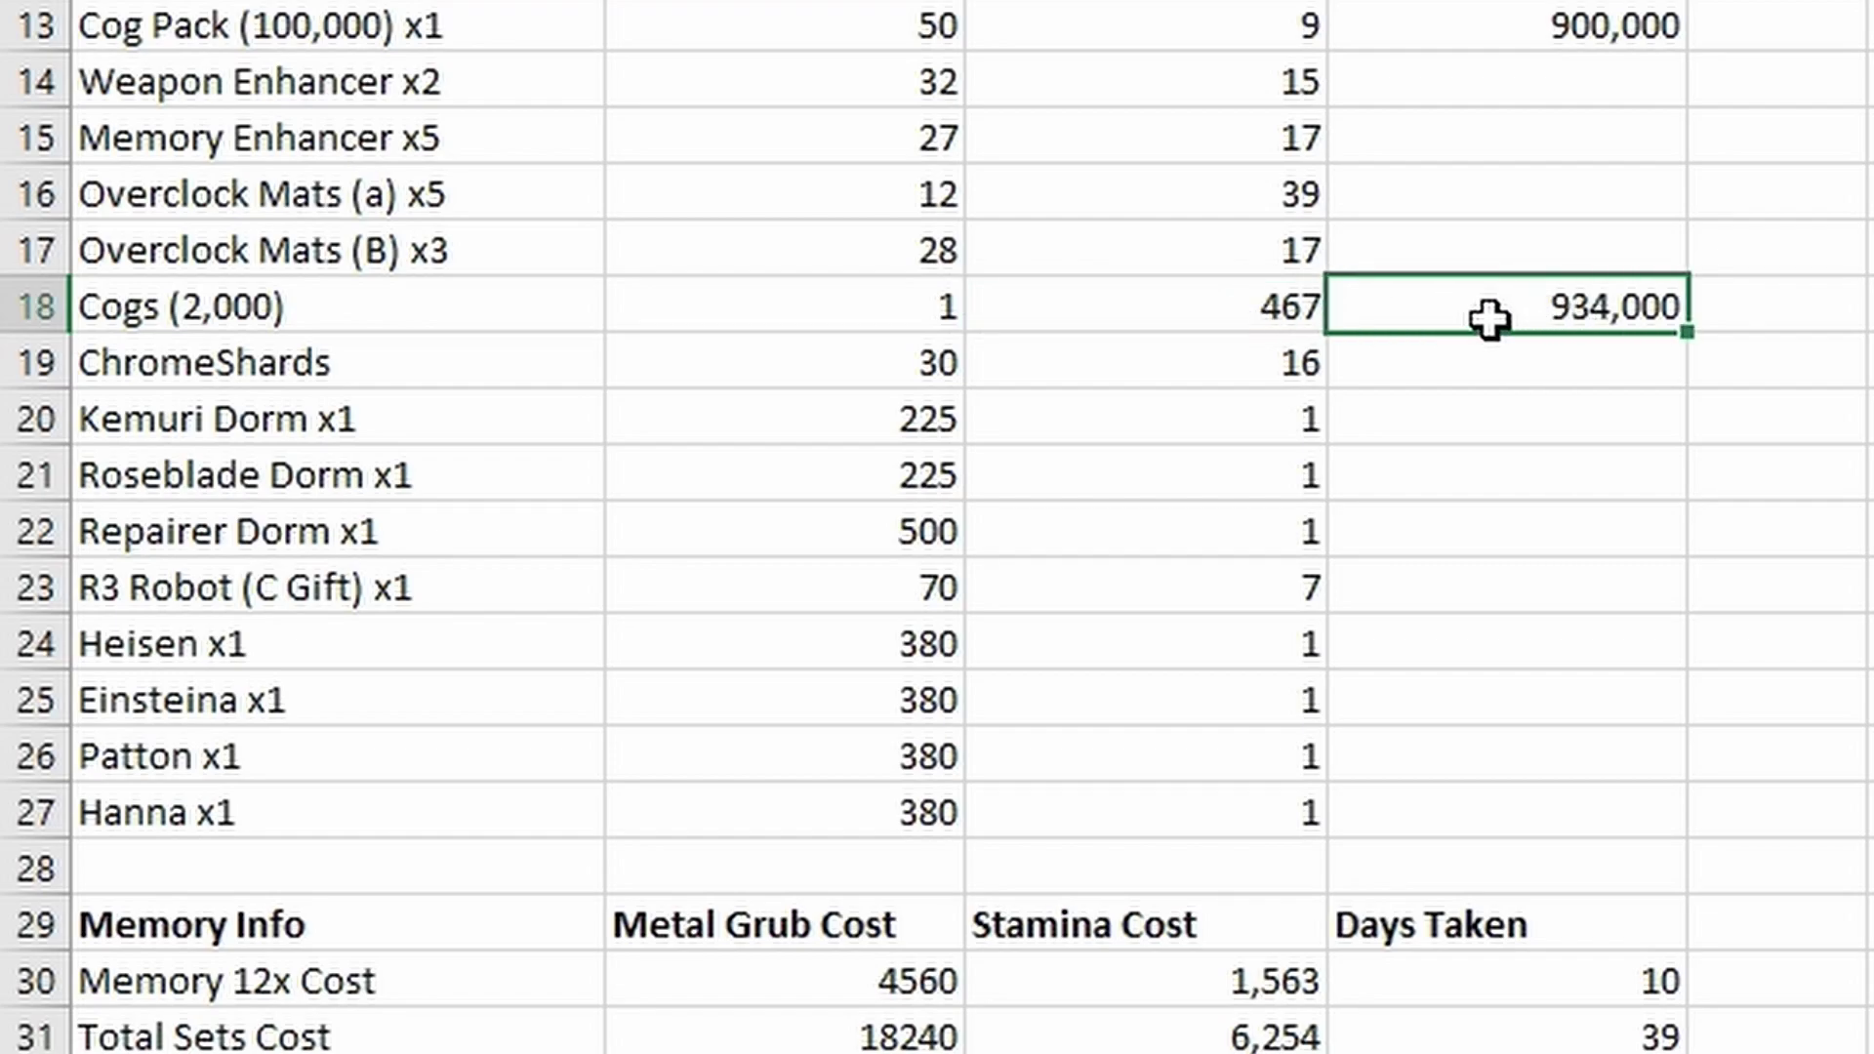
{"action": "left_click_drag", "start_coordinate": [261, 306], "coordinate": [1156, 305]}
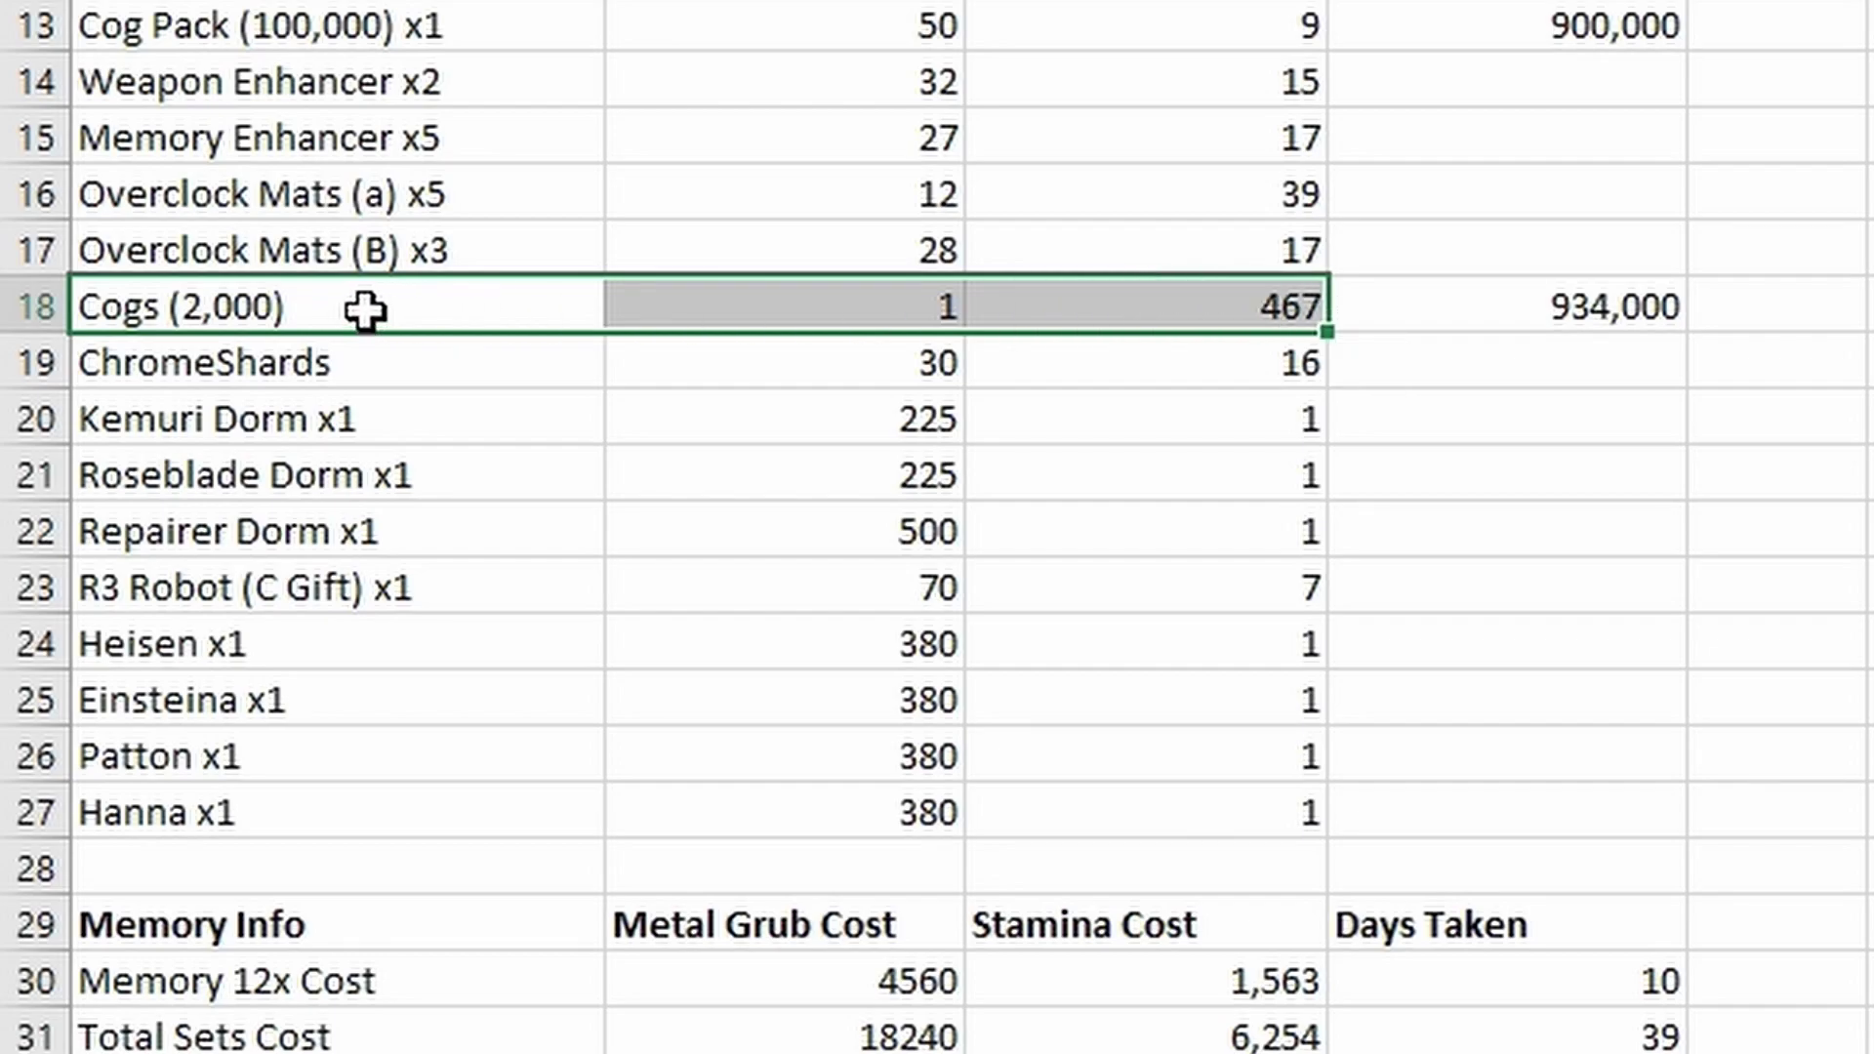
{"action": "left_click", "coordinate": [1619, 313]}
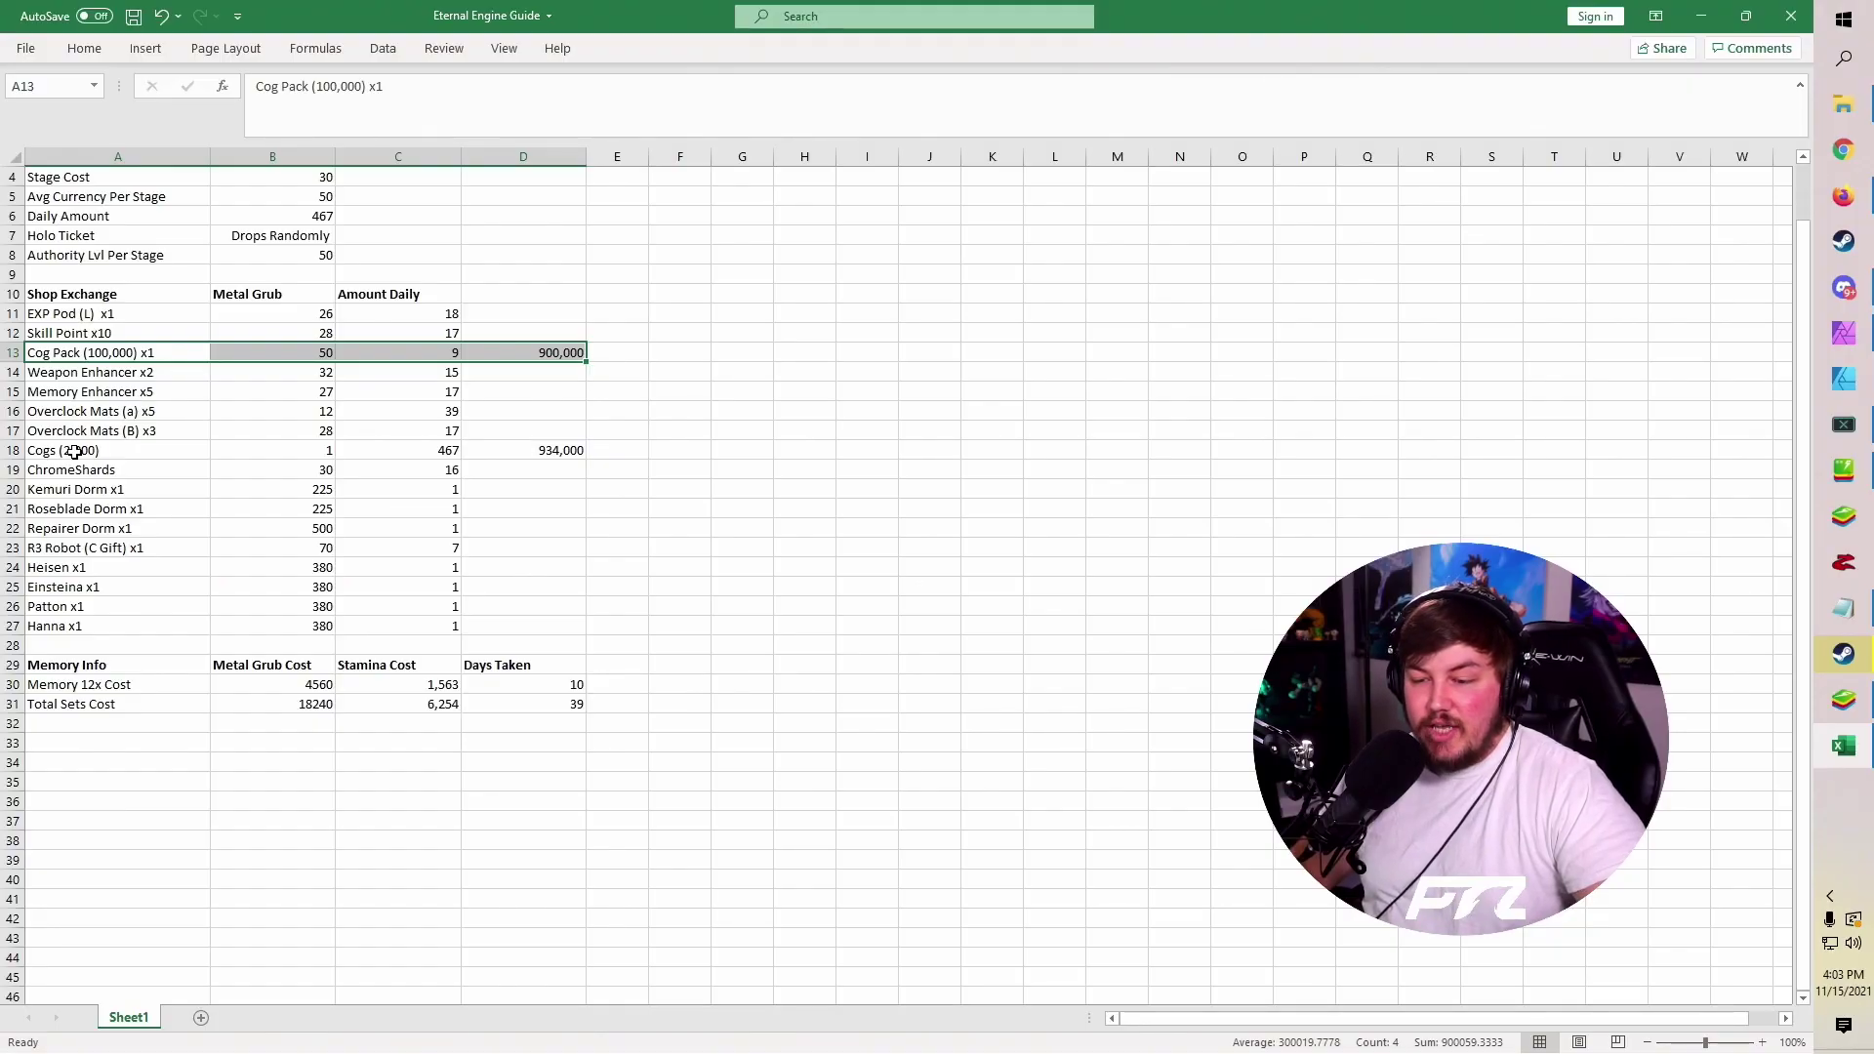
Point out the Cogs (2,000) entry and its cost, and highlight the item names from Weapon Enhancer x2 to Overclock Mats (B) x3
{"action": "left_click", "coordinate": [76, 450]}
{"action": "left_click", "coordinate": [296, 453]}
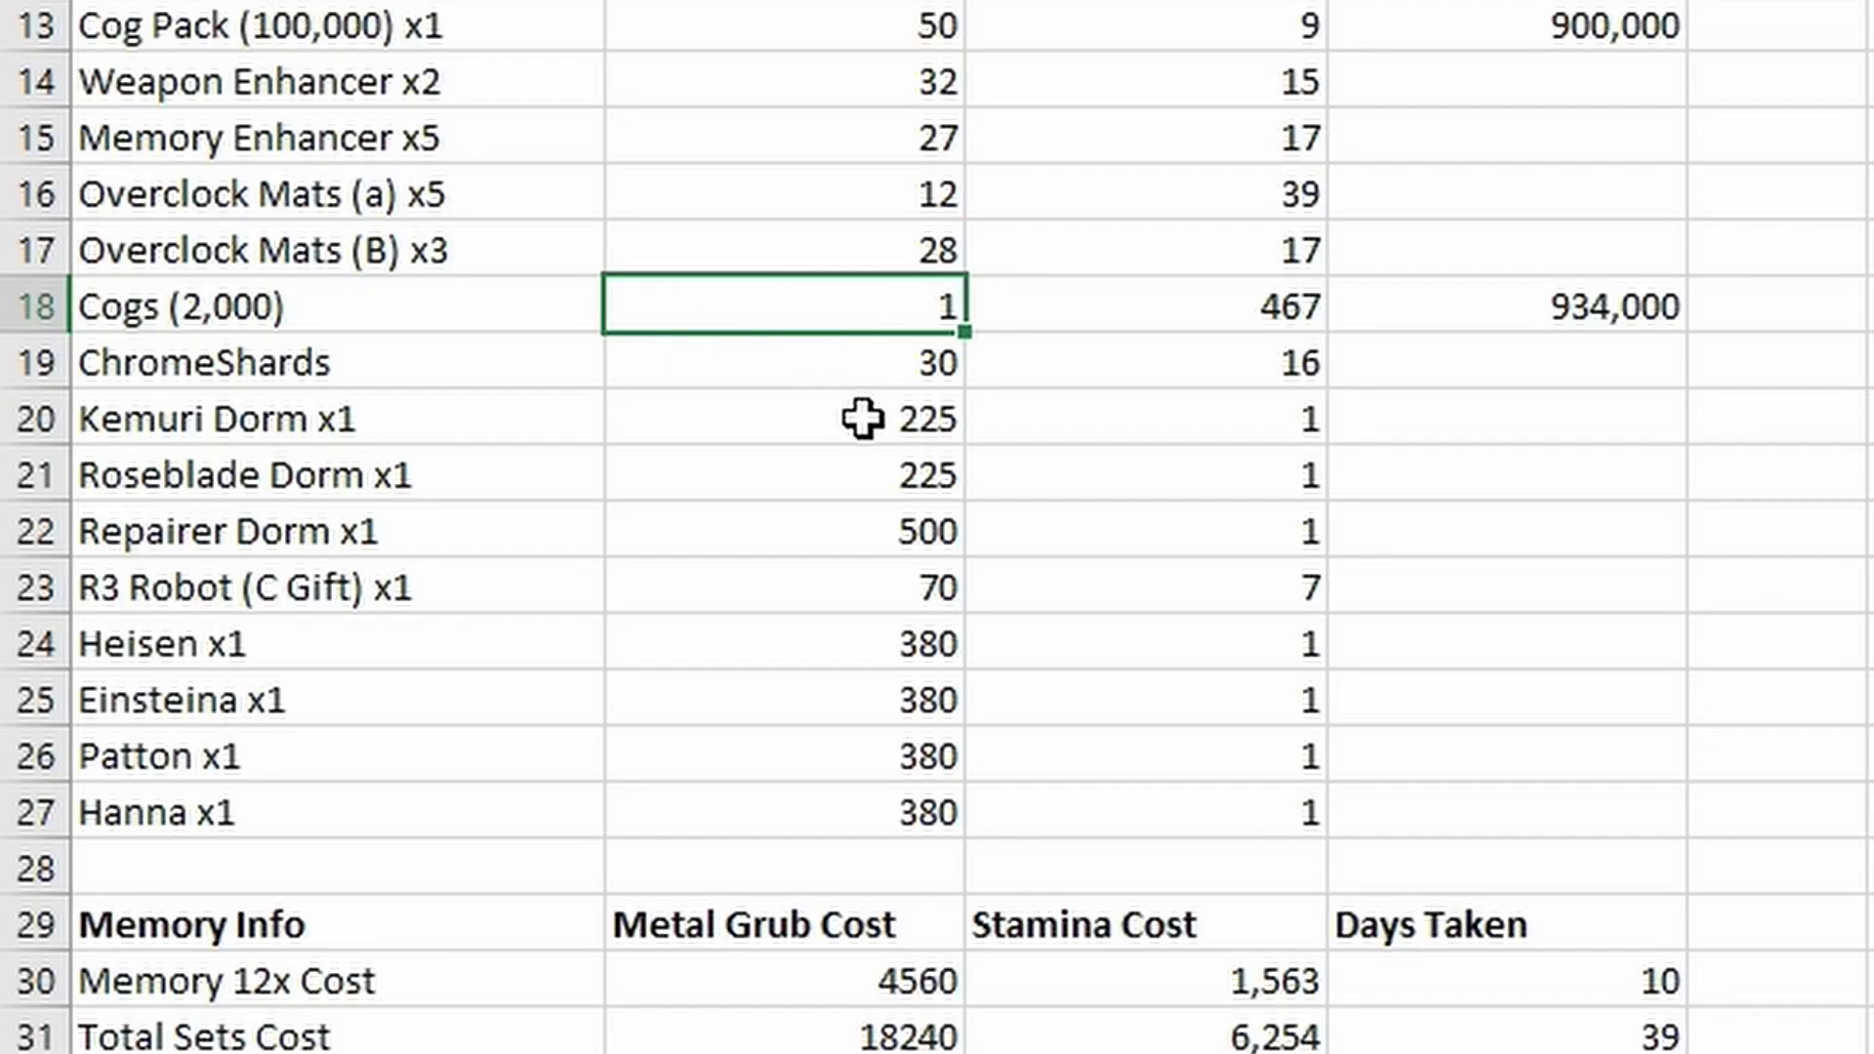
{"action": "left_click", "coordinate": [264, 74]}
{"action": "left_click_drag", "start_coordinate": [263, 74], "coordinate": [520, 224]}
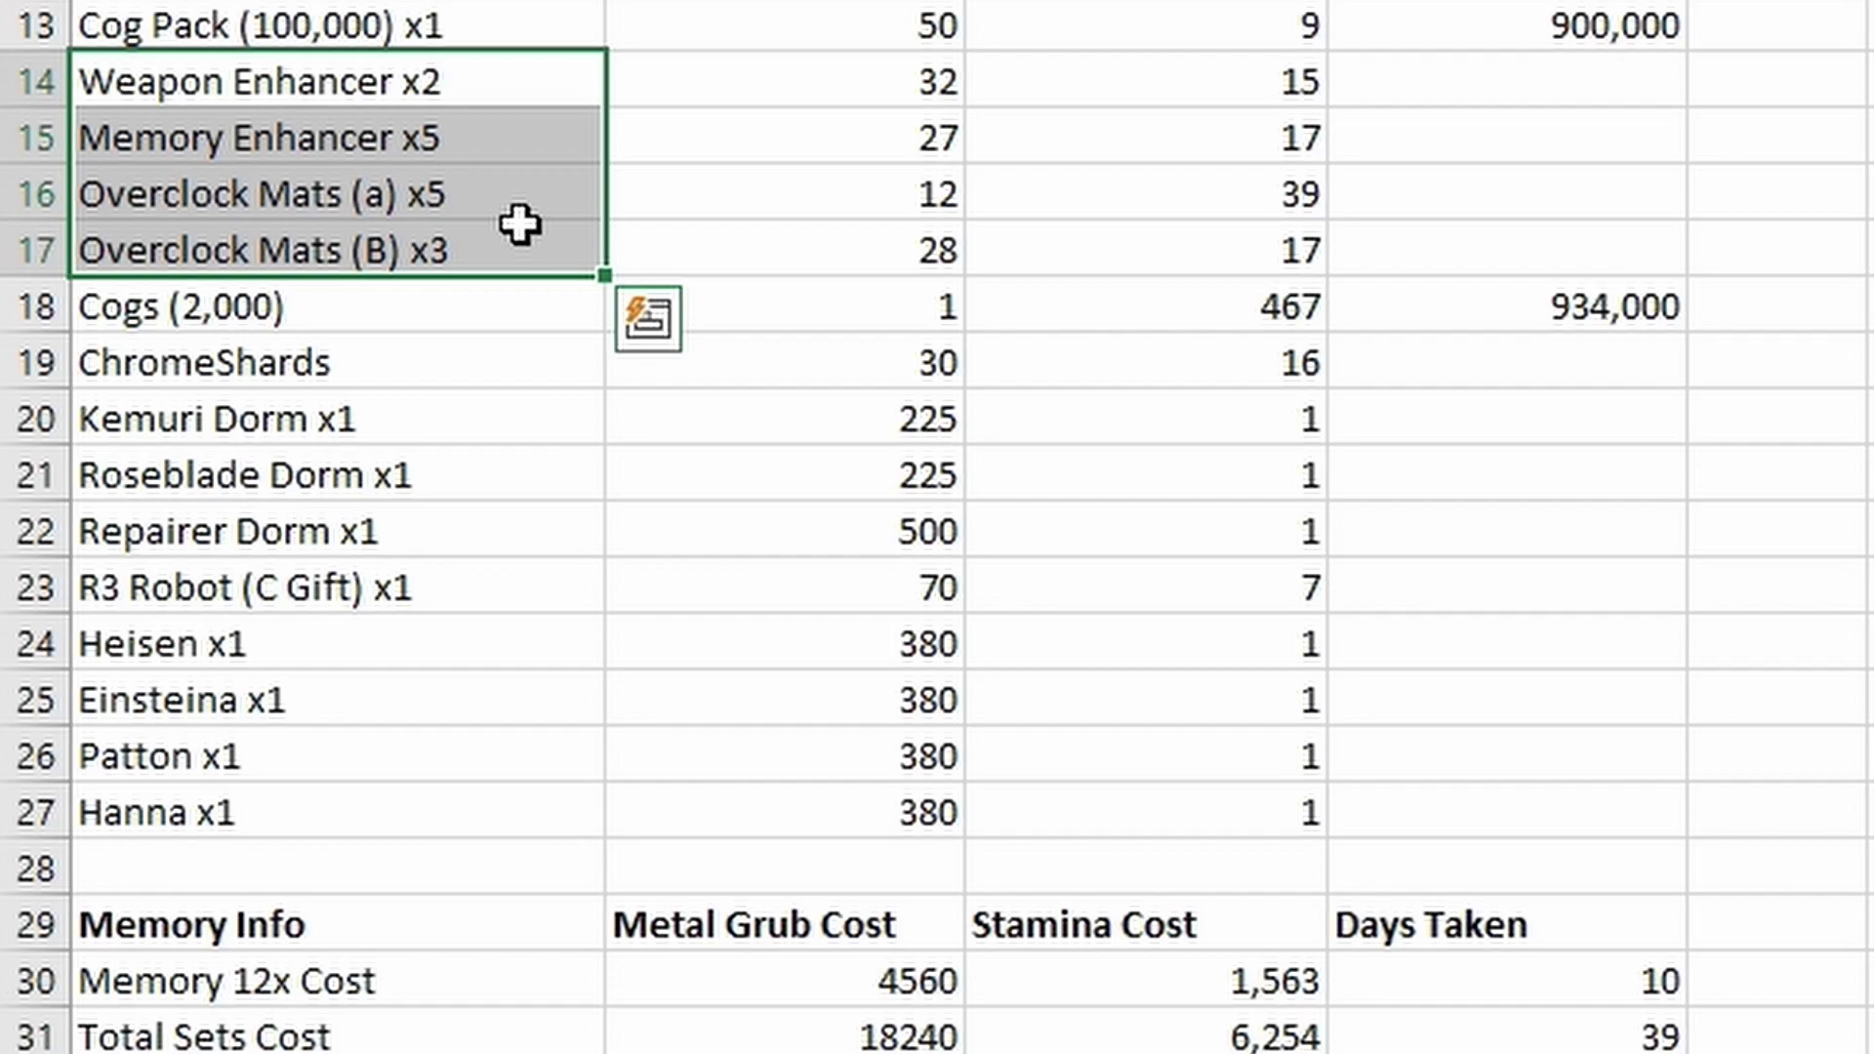
{"action": "left_click", "coordinate": [374, 0]}
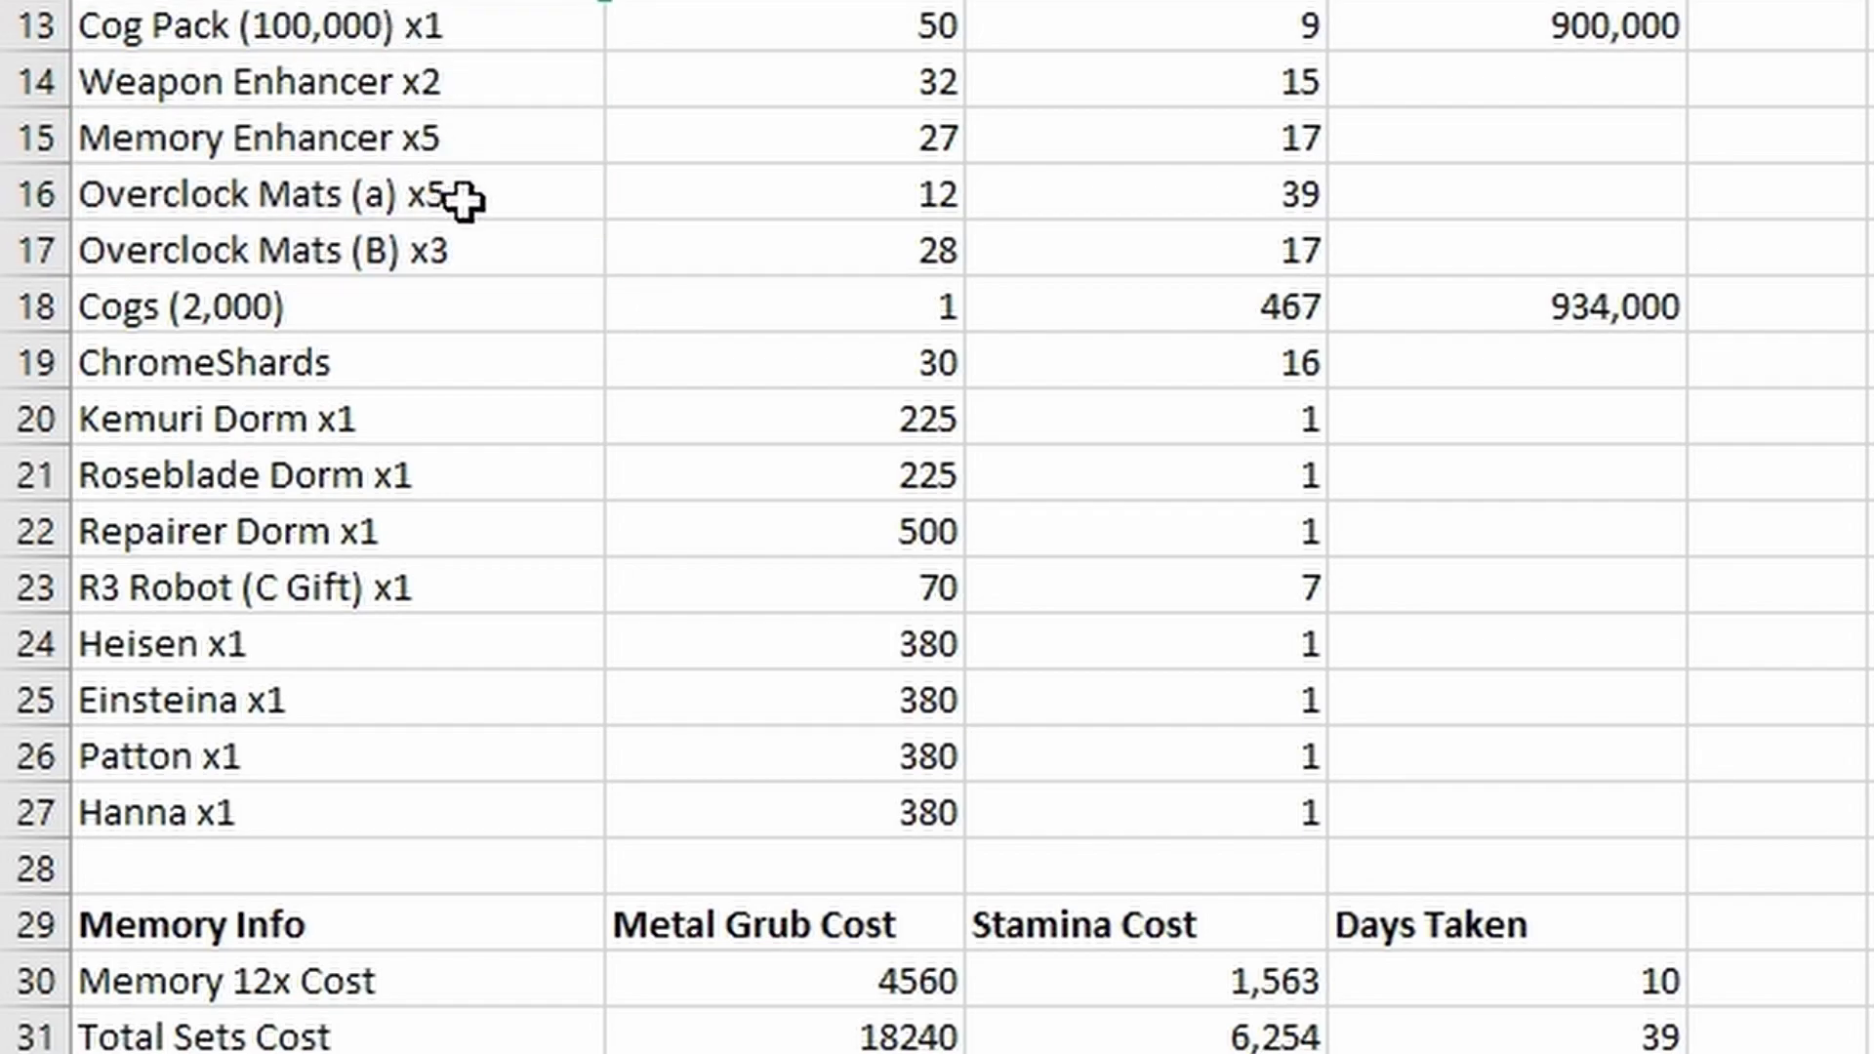
Highlight the memory entries from Heisen x1 down to Hanna x1 and point out the daily amount for Einsteina x1
{"action": "scroll", "coordinate": [480, 322], "scroll_direction": "down", "scroll_amount": 1}
{"action": "left_click", "coordinate": [39, 476]}
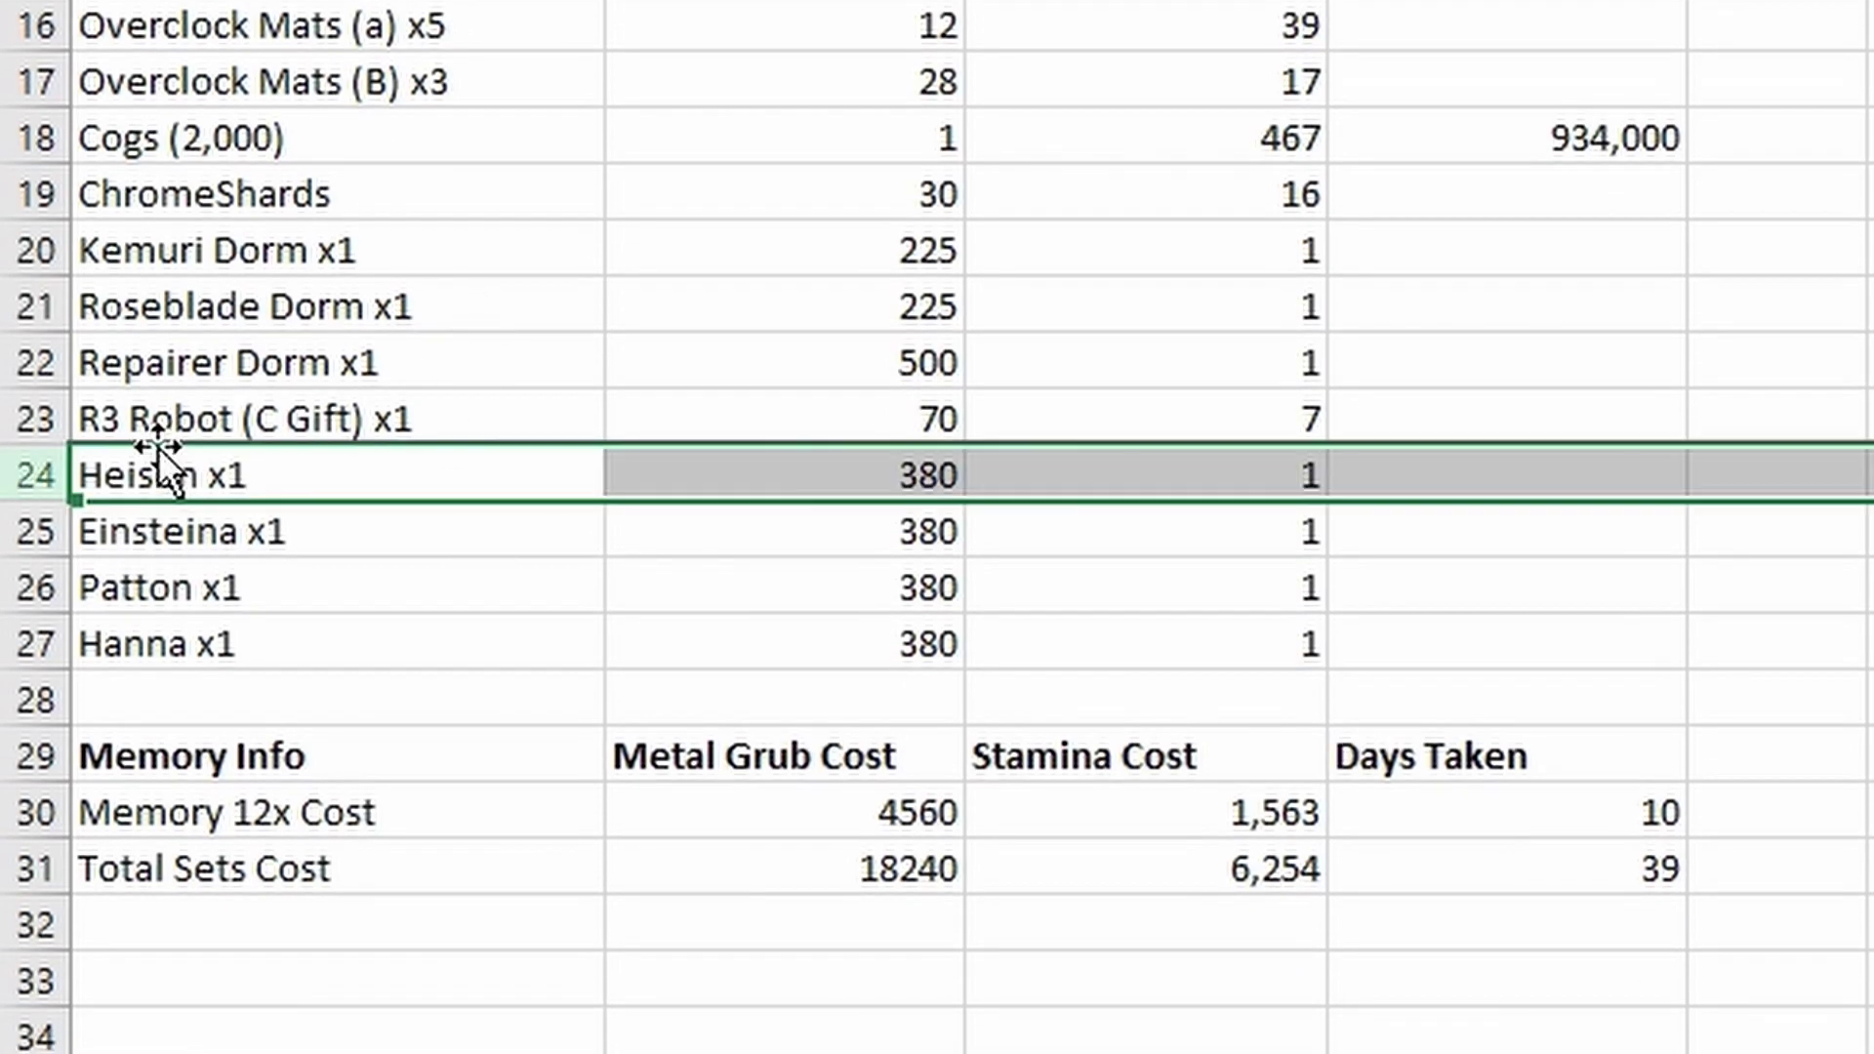
{"action": "left_click_drag", "start_coordinate": [147, 474], "coordinate": [498, 698]}
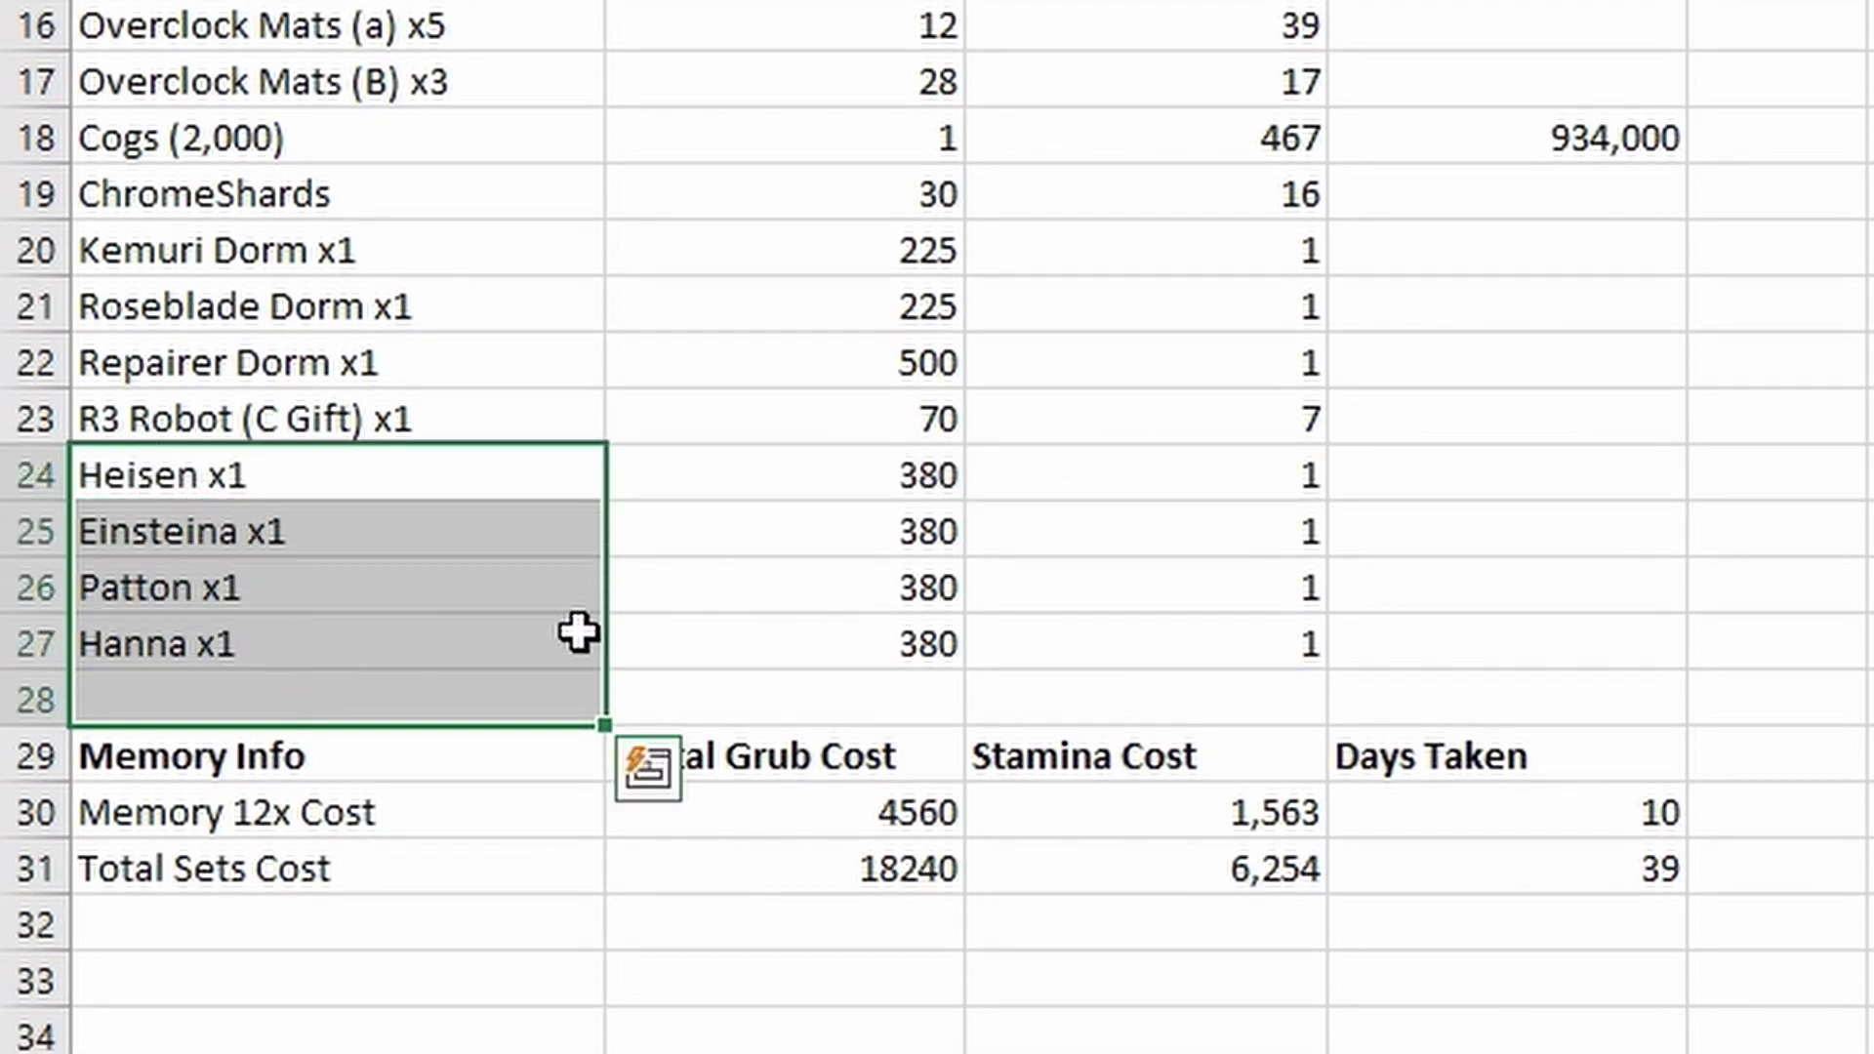
{"action": "left_click", "coordinate": [1236, 509]}
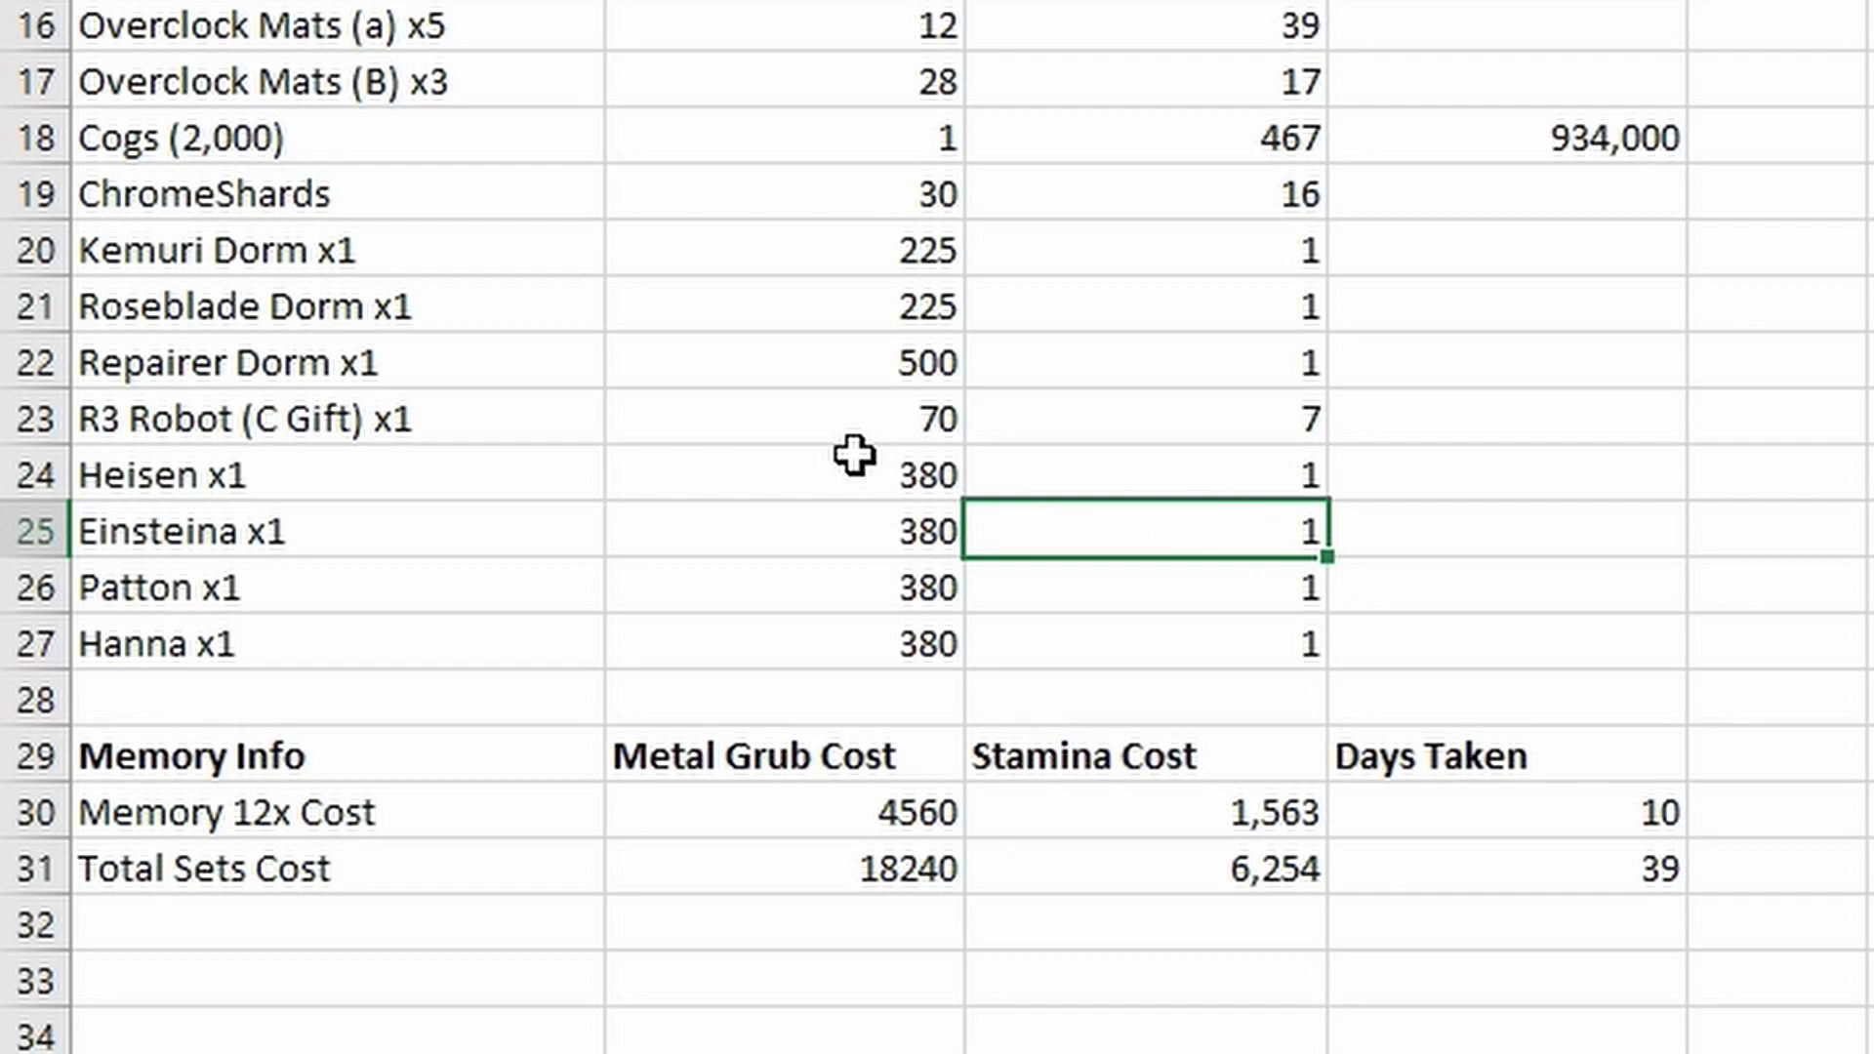
{"action": "scroll", "coordinate": [854, 457], "scroll_direction": "up", "scroll_amount": 2}
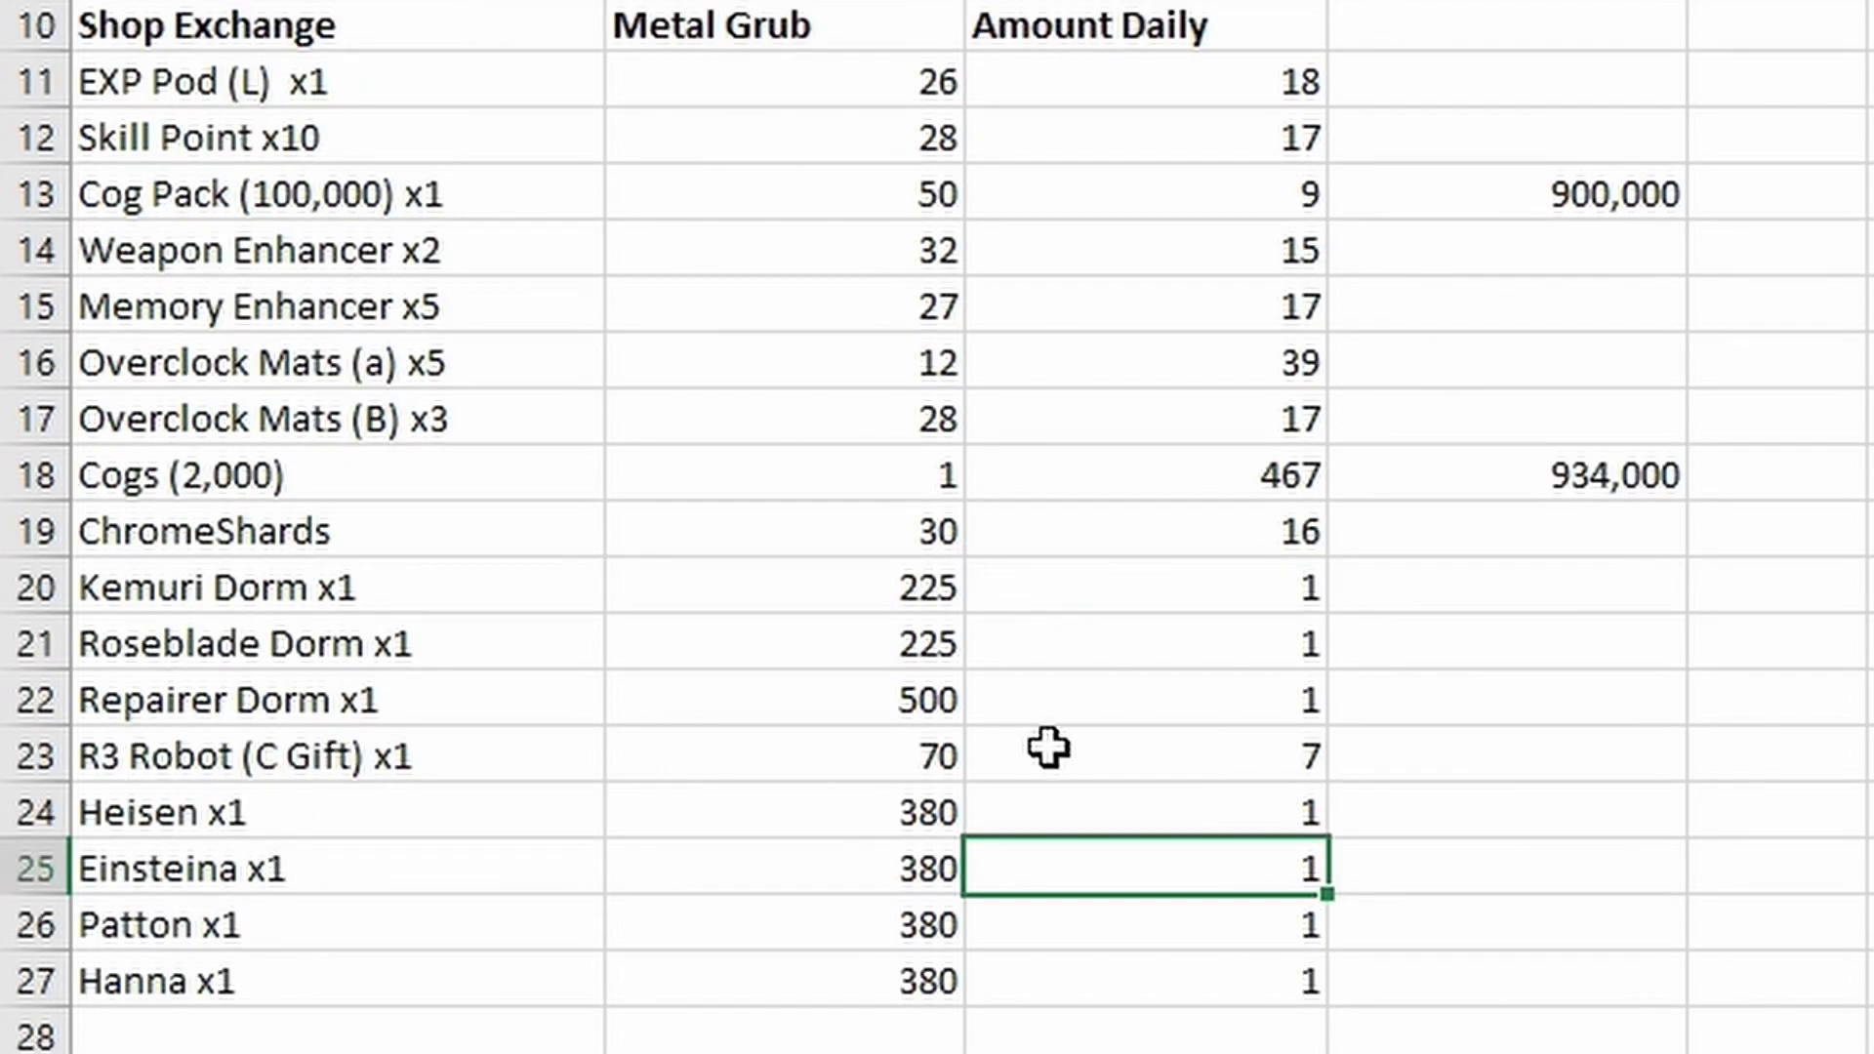
{"action": "scroll", "coordinate": [1049, 749], "scroll_direction": "down", "scroll_amount": 4}
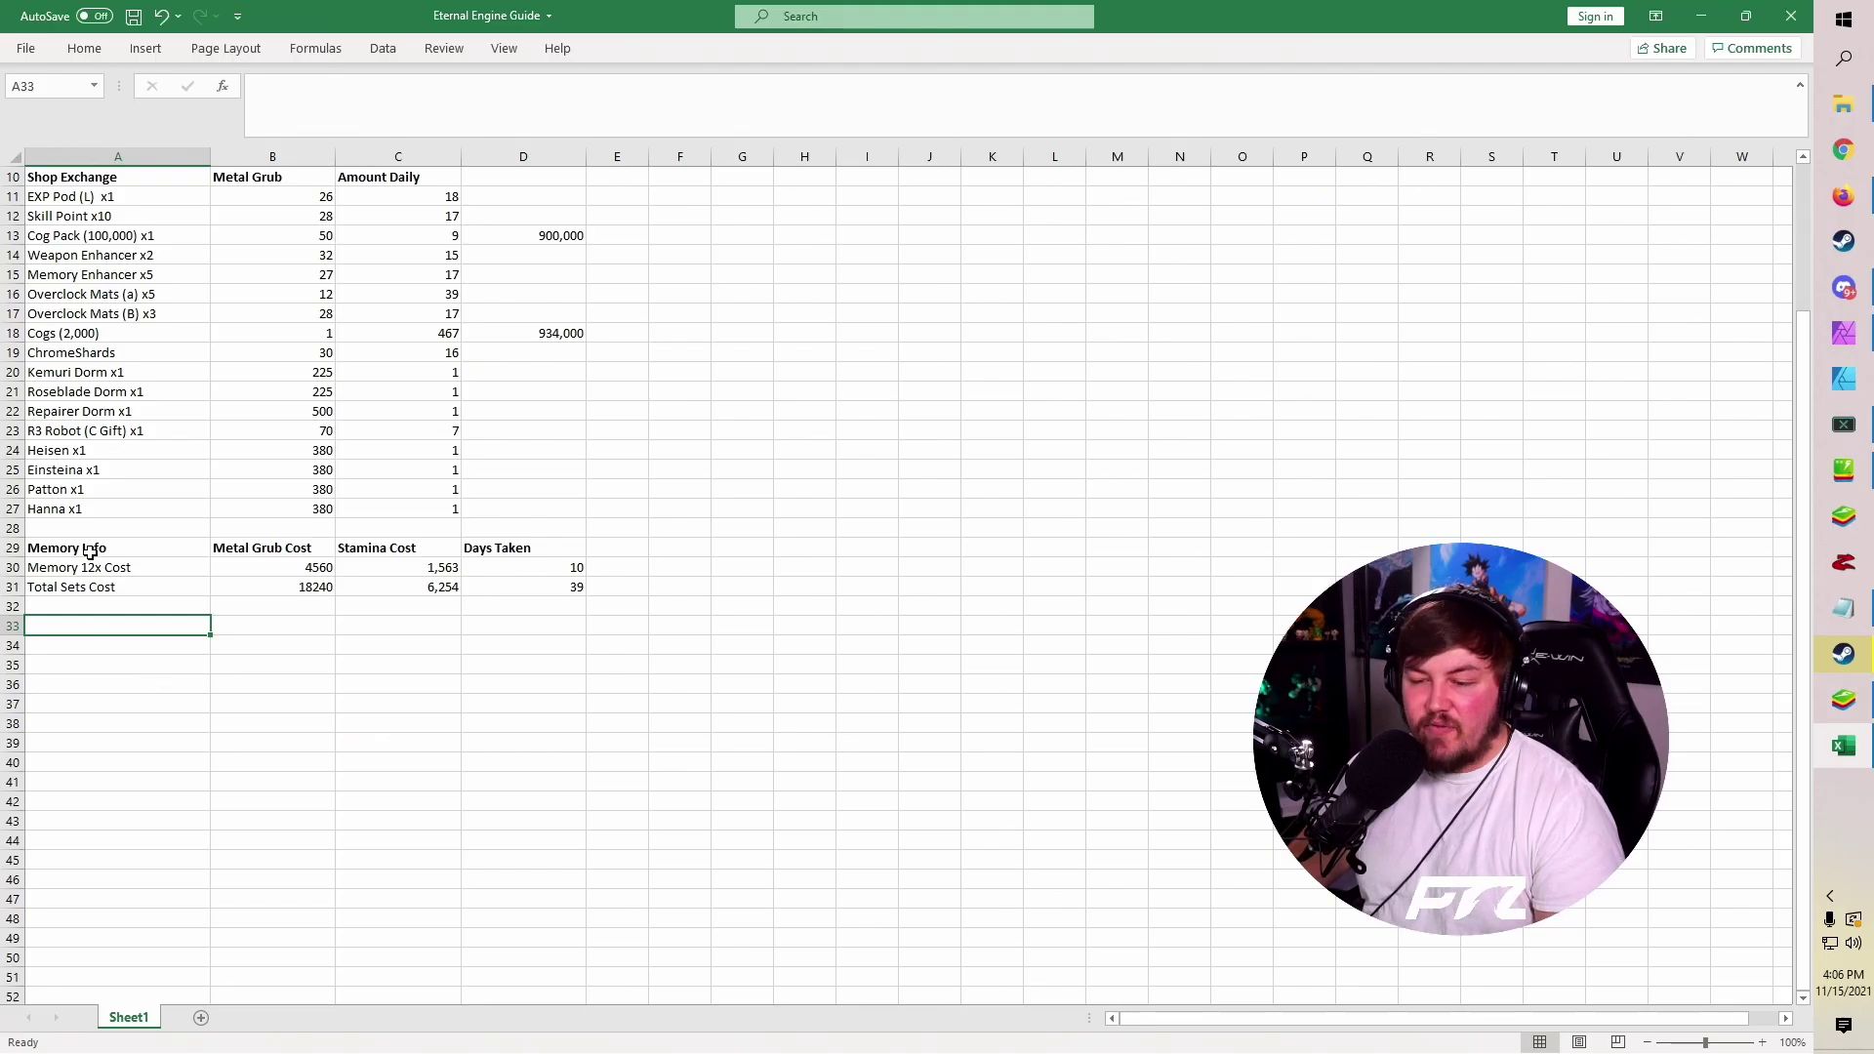
Highlight the Memory 12x Cost row through Days Taken and point out its stamina cost
{"action": "left_click", "coordinate": [139, 569]}
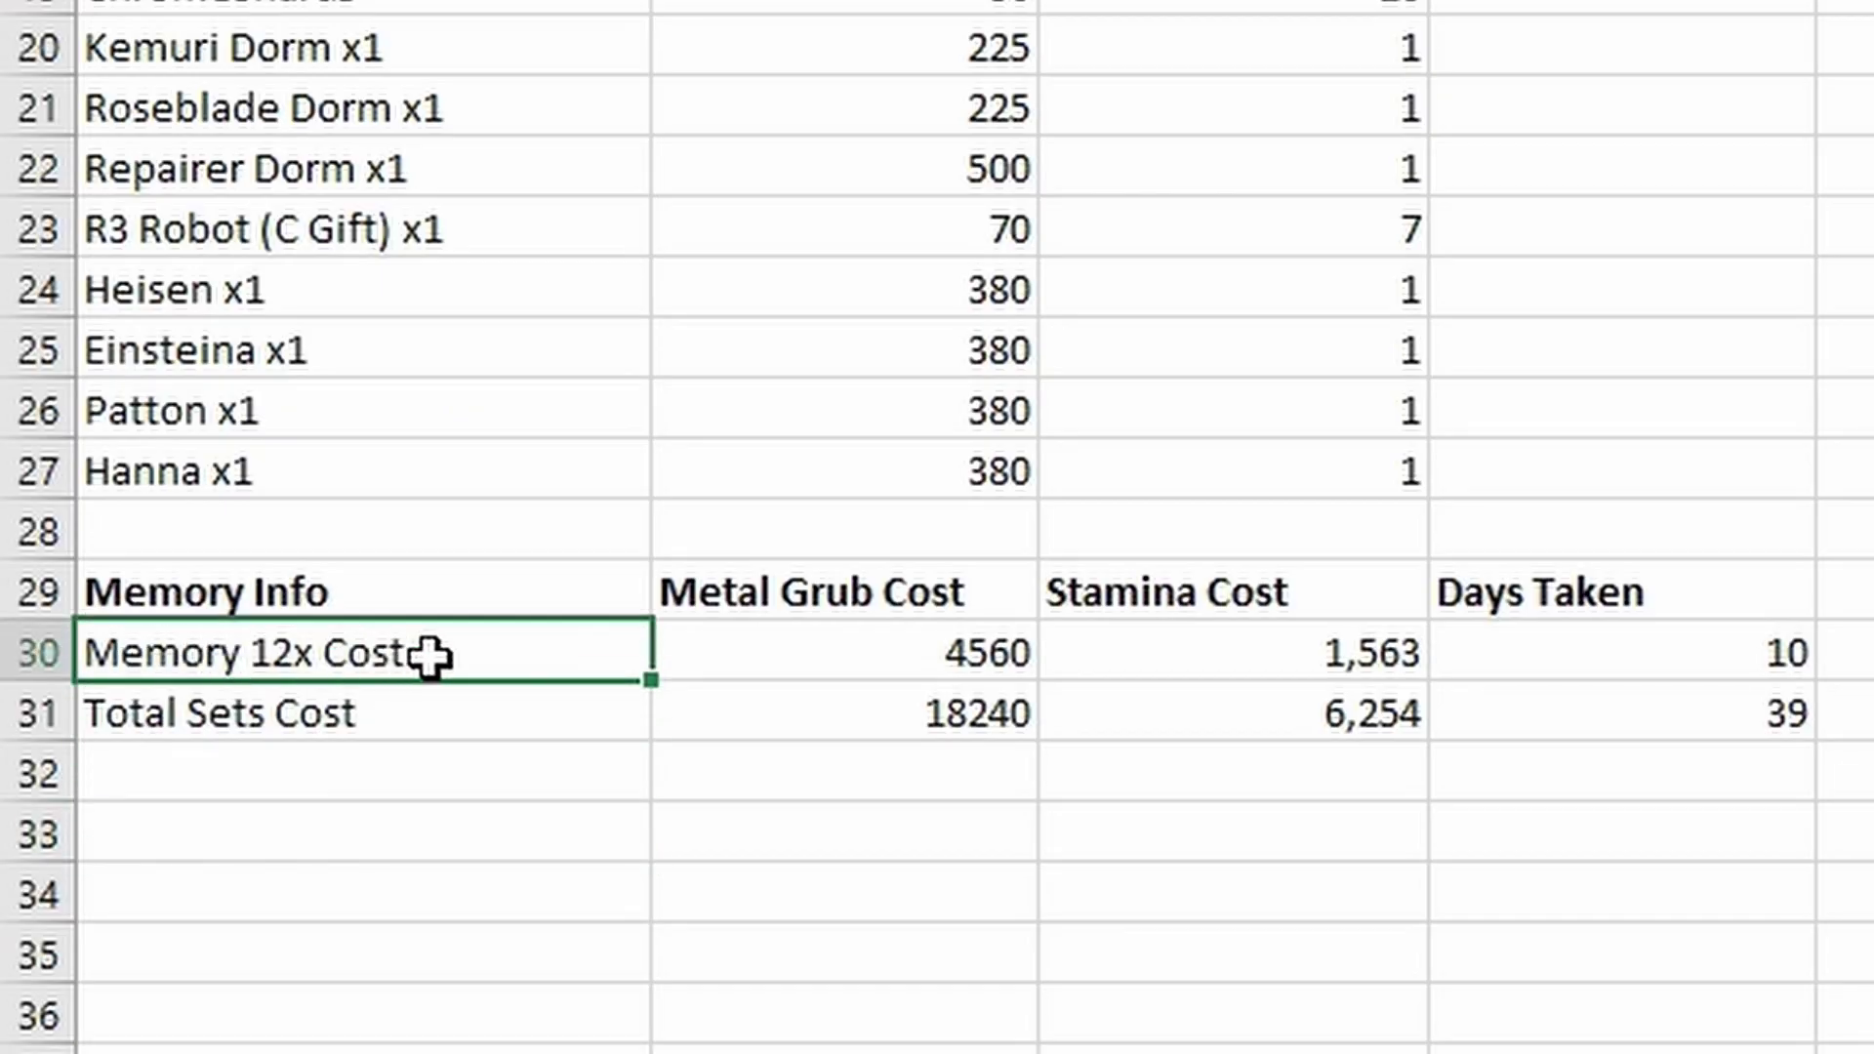
{"action": "left_click_drag", "start_coordinate": [429, 654], "coordinate": [1672, 663]}
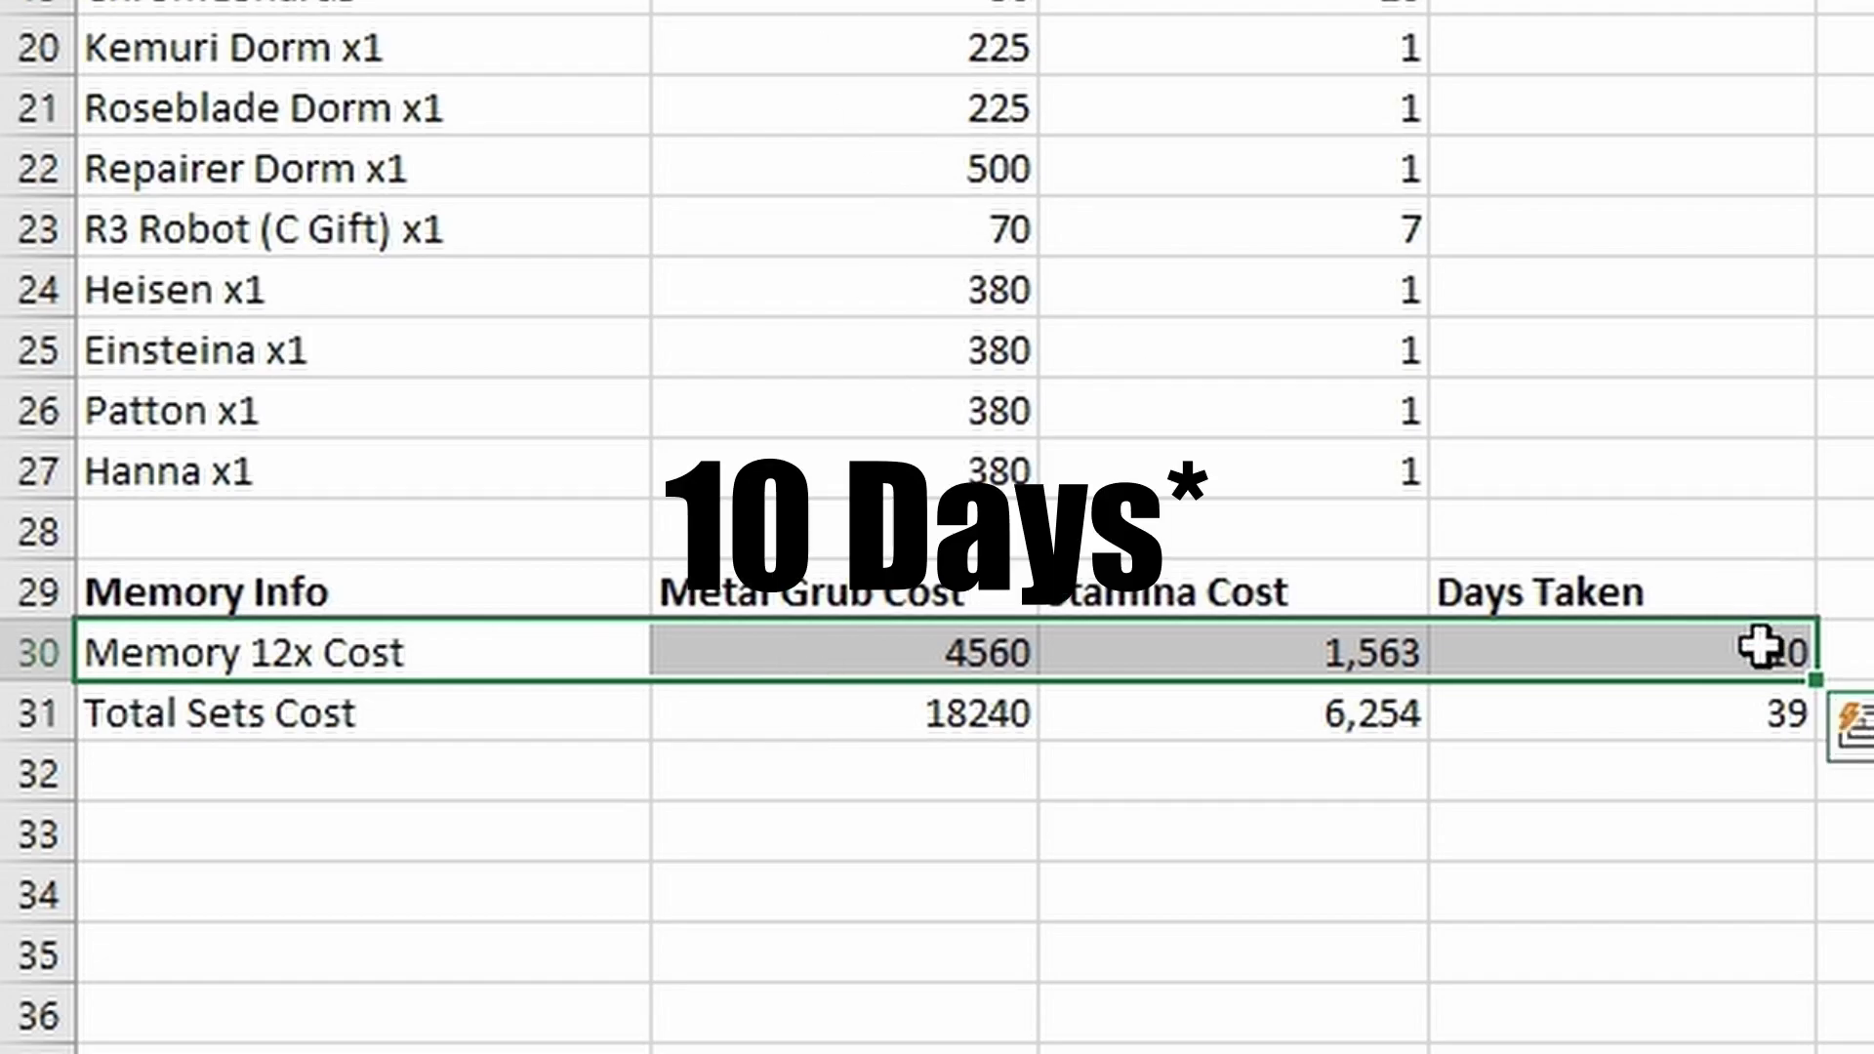
{"action": "left_click", "coordinate": [1191, 635]}
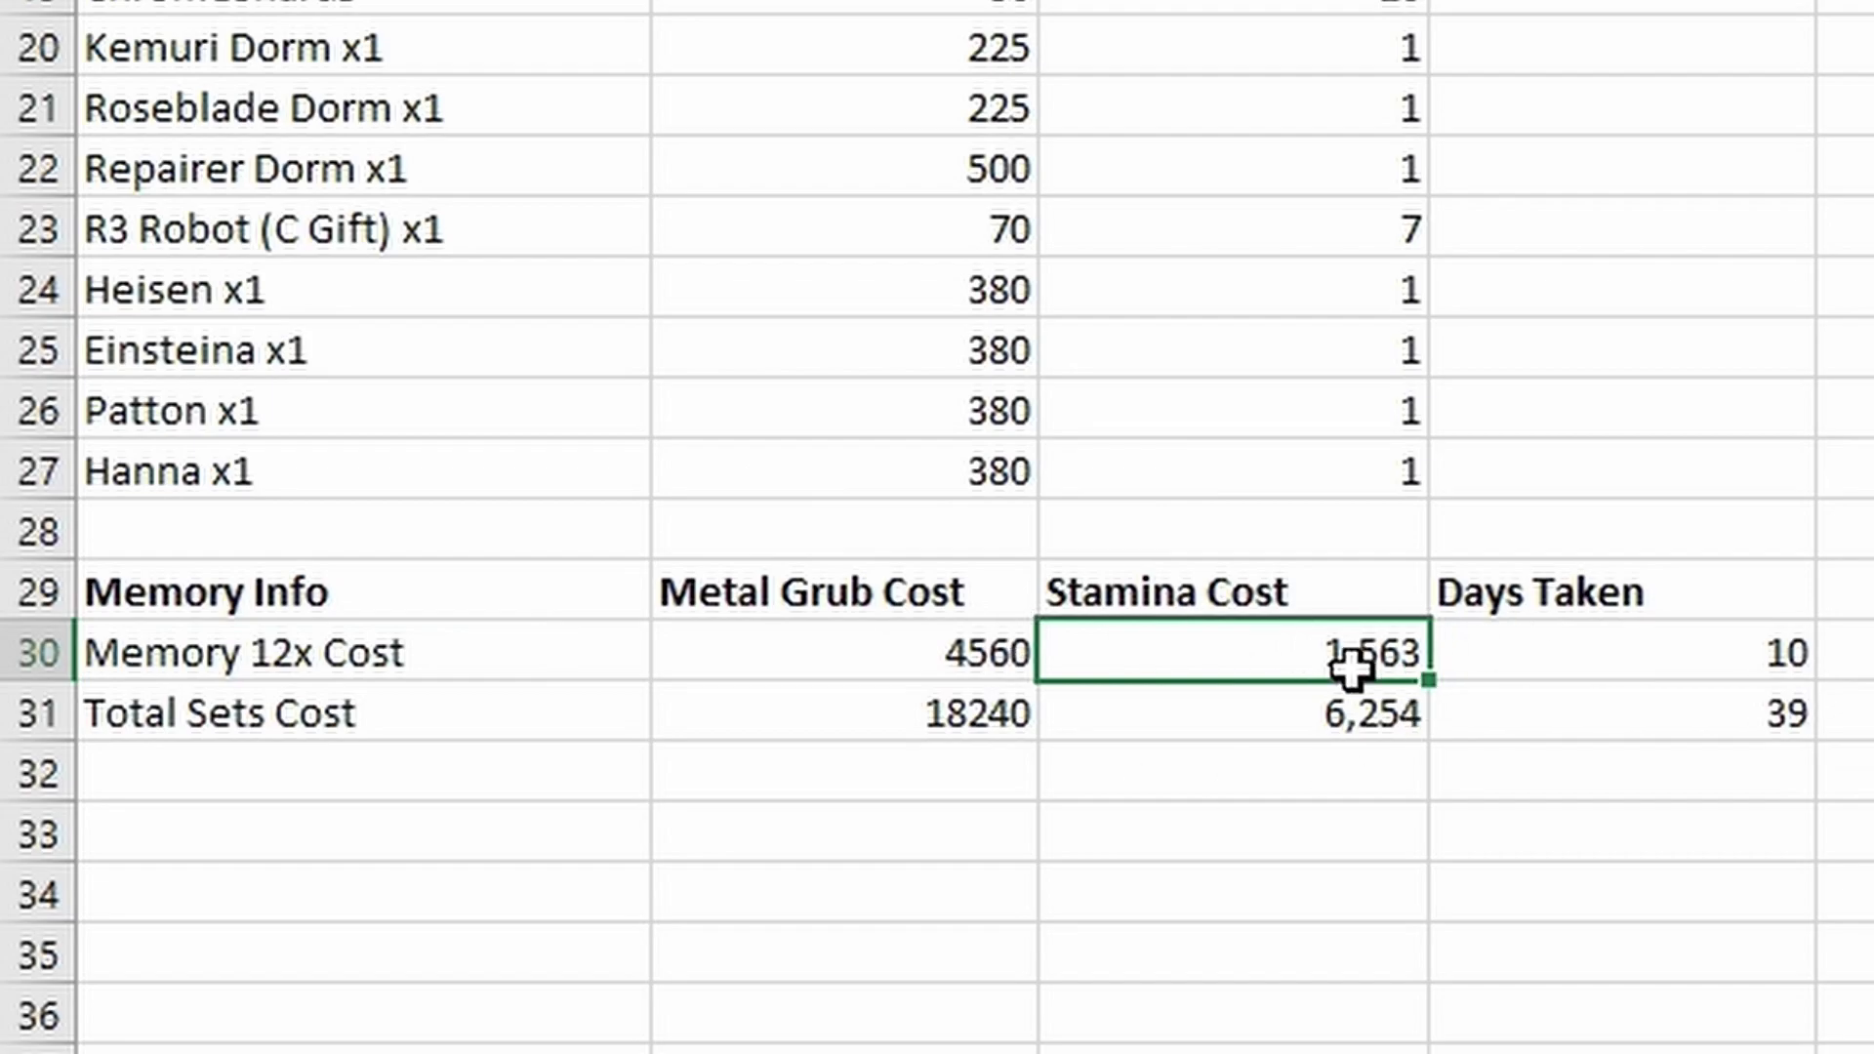
Point out the Total Sets Cost entry, the Heisen x1 entry, and the total's Metal Grub cost and days taken
{"action": "left_click", "coordinate": [197, 720]}
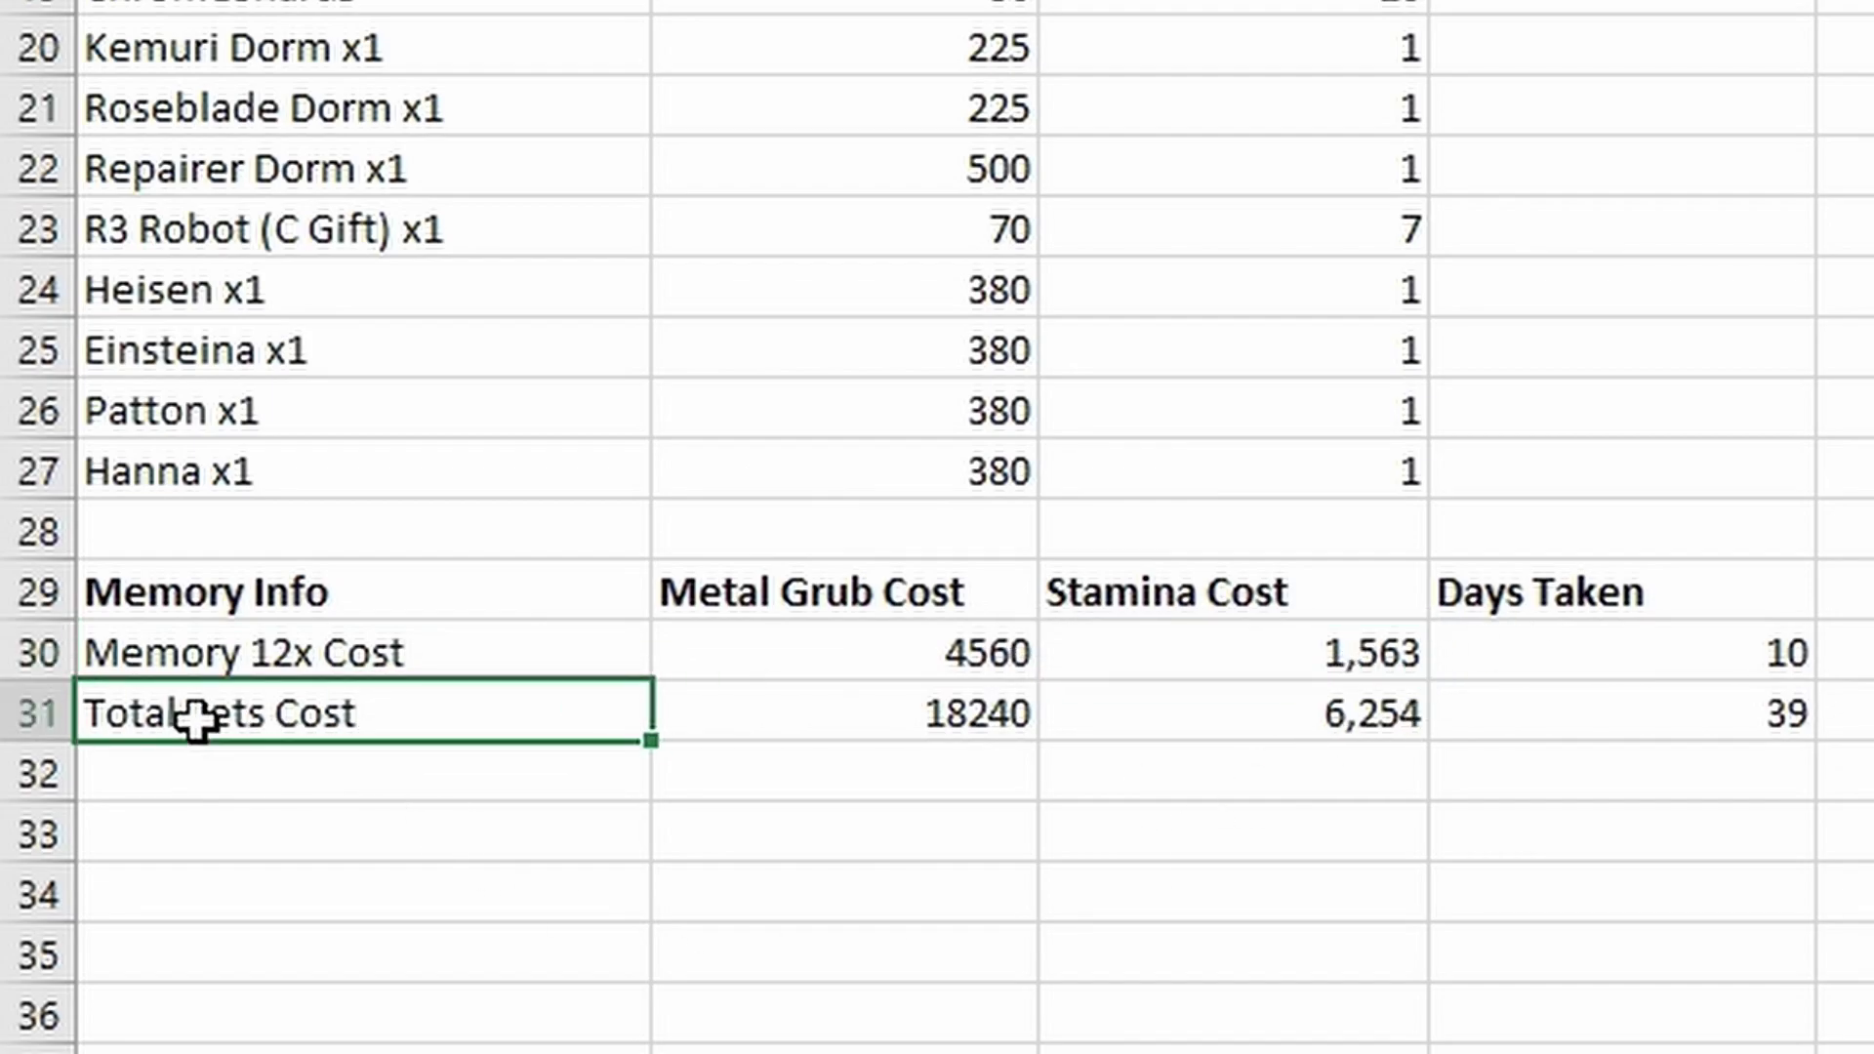
{"action": "left_click", "coordinate": [238, 298]}
{"action": "mouse_move", "coordinate": [238, 319]}
{"action": "left_mouse_down"}
{"action": "mouse_move", "coordinate": [231, 527]}
{"action": "mouse_move", "coordinate": [238, 301]}
{"action": "left_mouse_up"}
{"action": "left_click", "coordinate": [880, 722]}
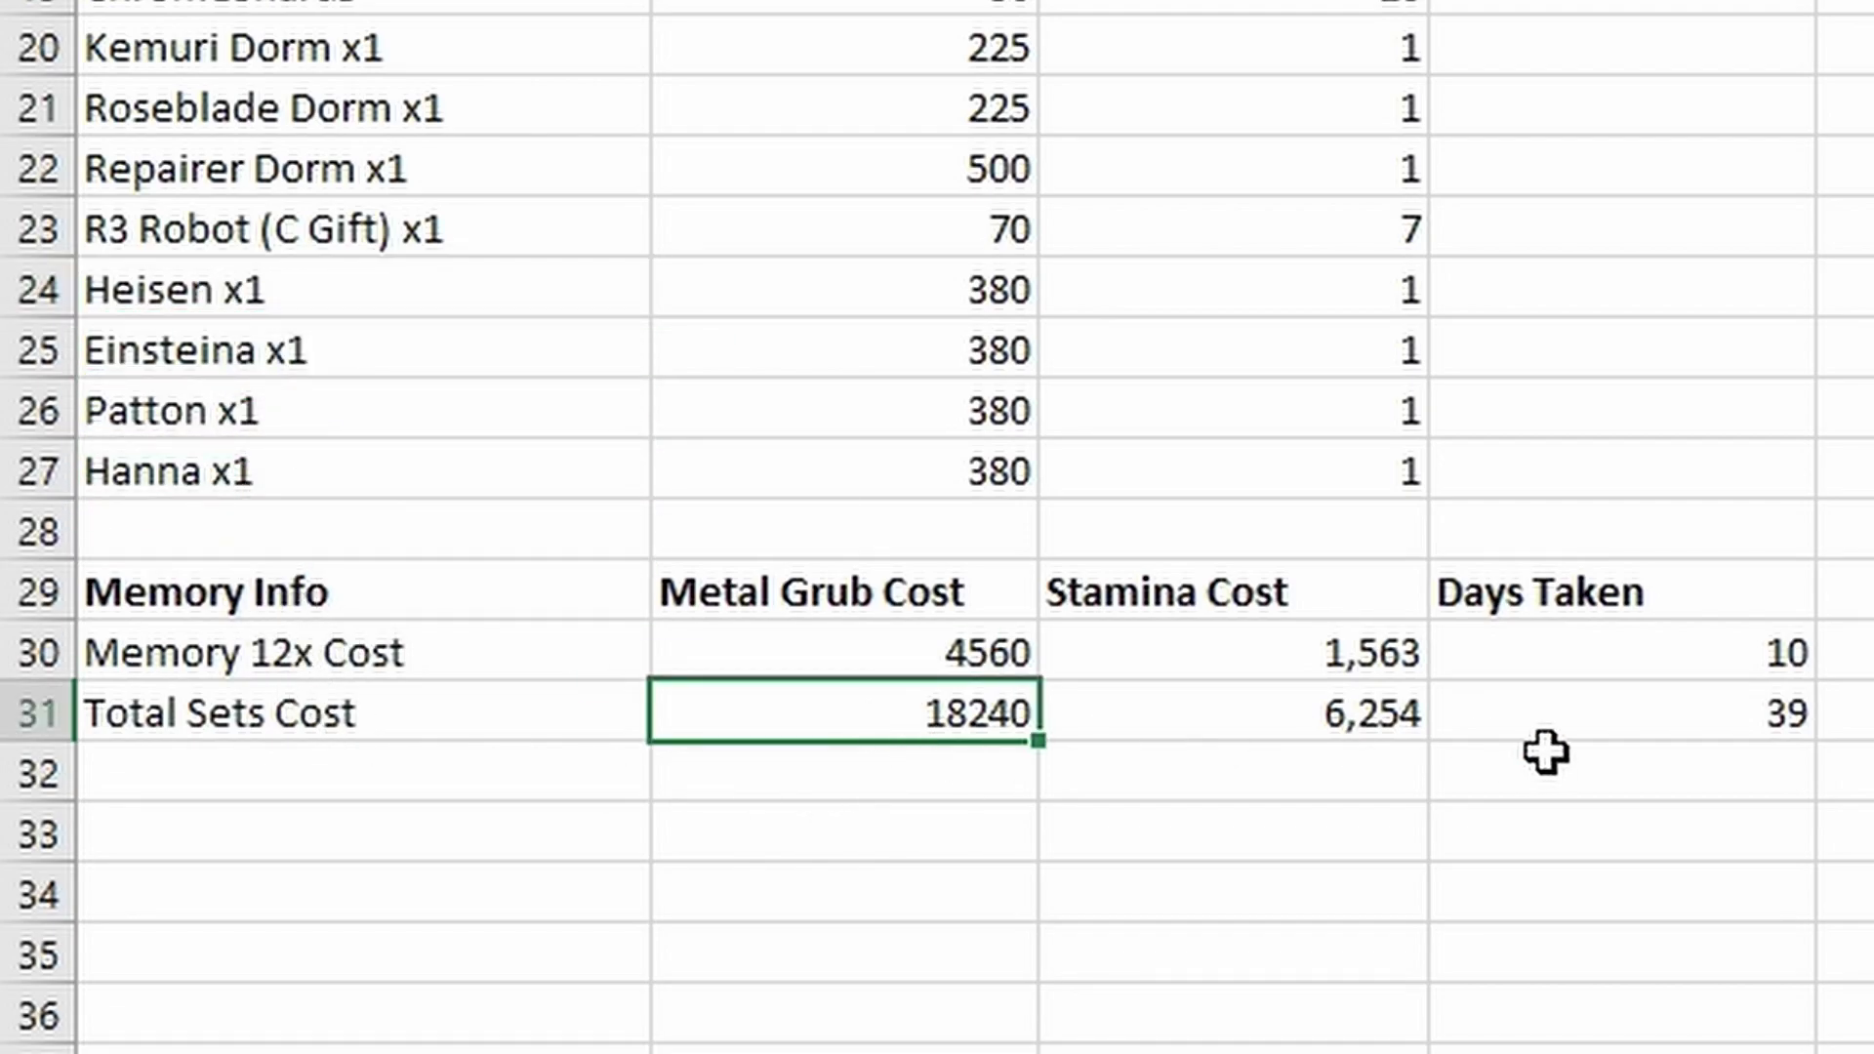
{"action": "left_click", "coordinate": [1614, 737]}
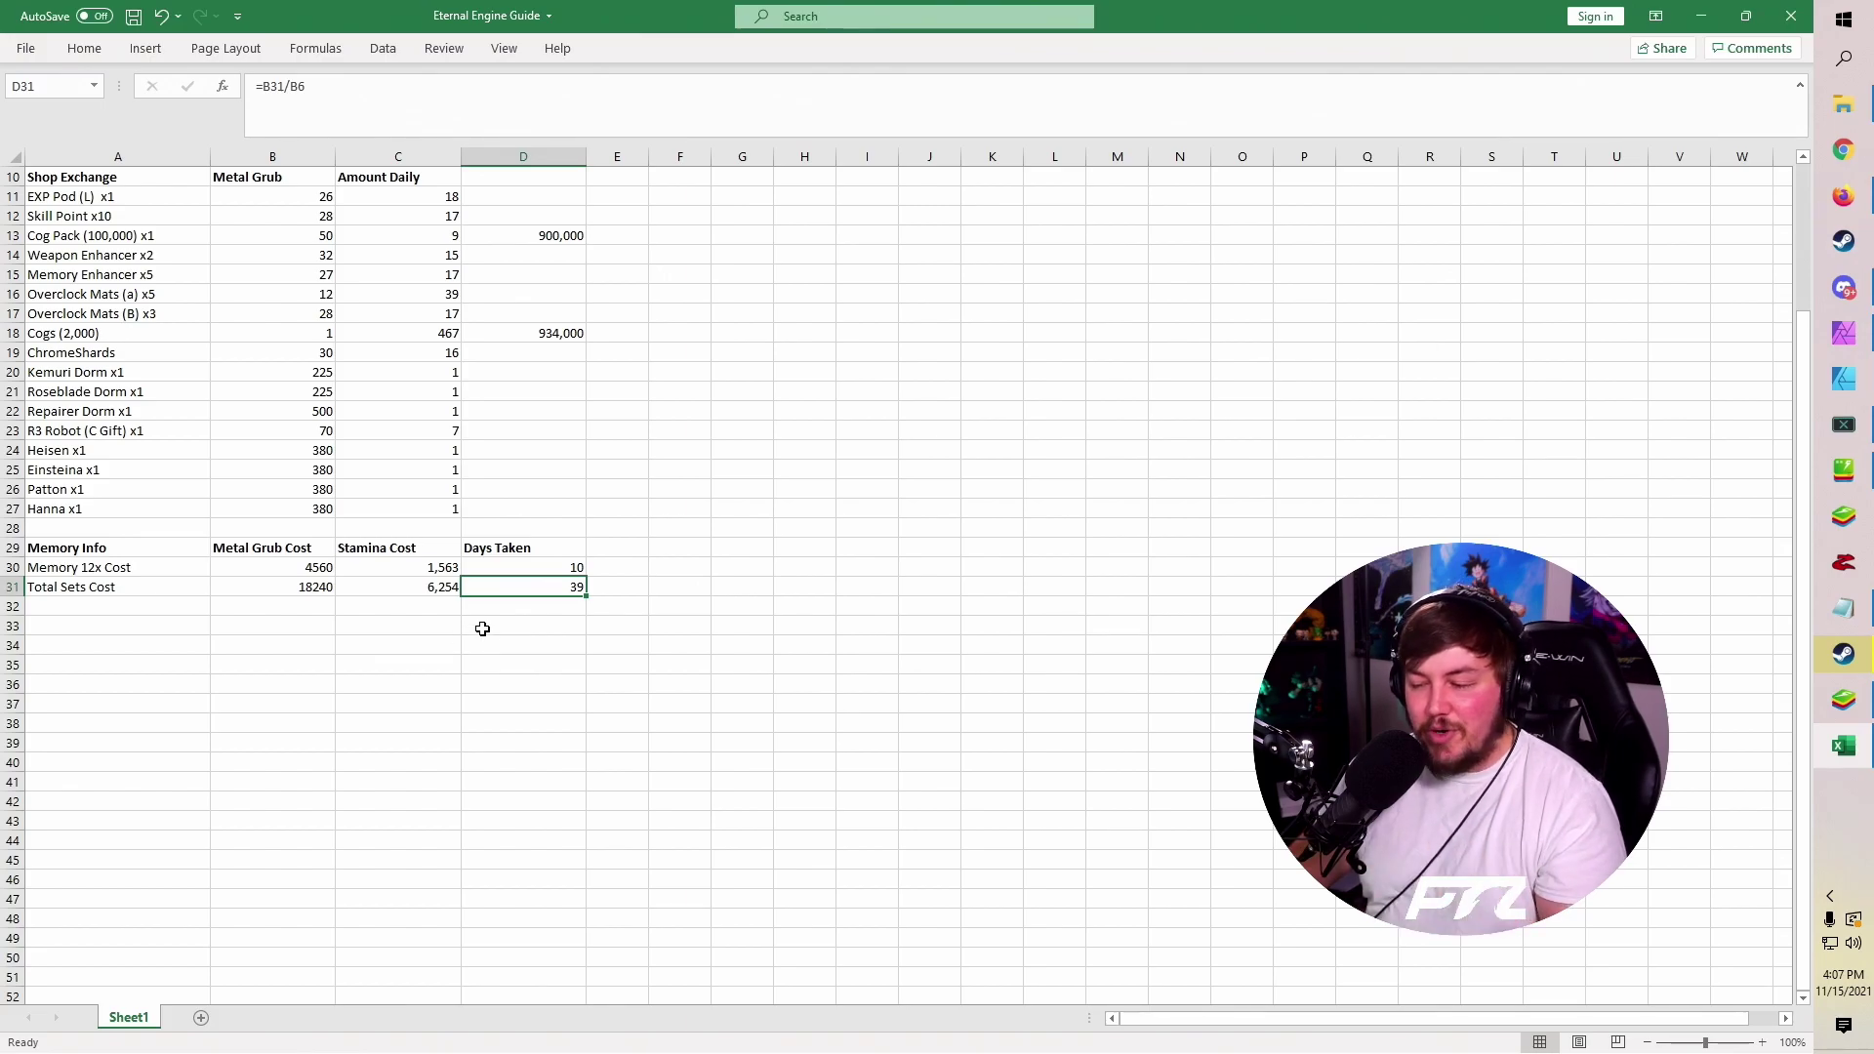
Inspect the formula behind the Daily Amount in the Stage Info table without changing it
{"action": "scroll", "coordinate": [494, 661], "scroll_direction": "up", "scroll_amount": 3}
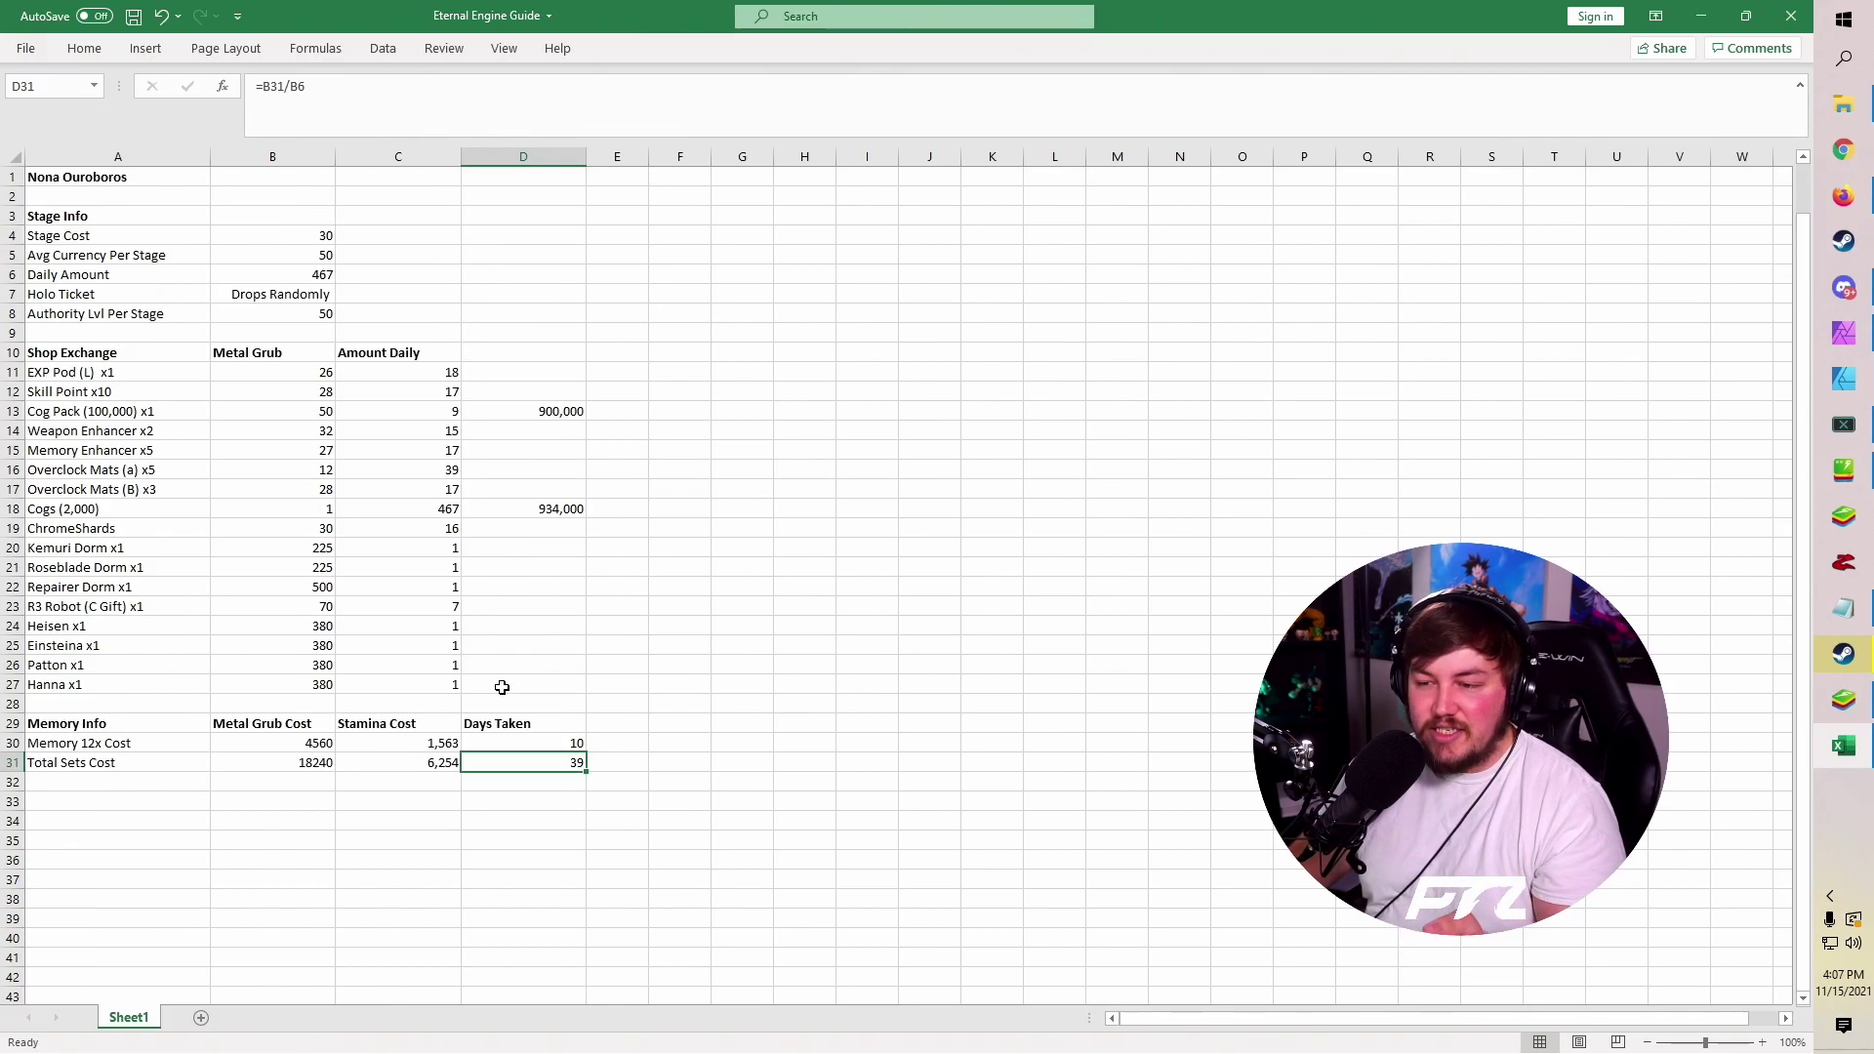
{"action": "double_click", "coordinate": [320, 275]}
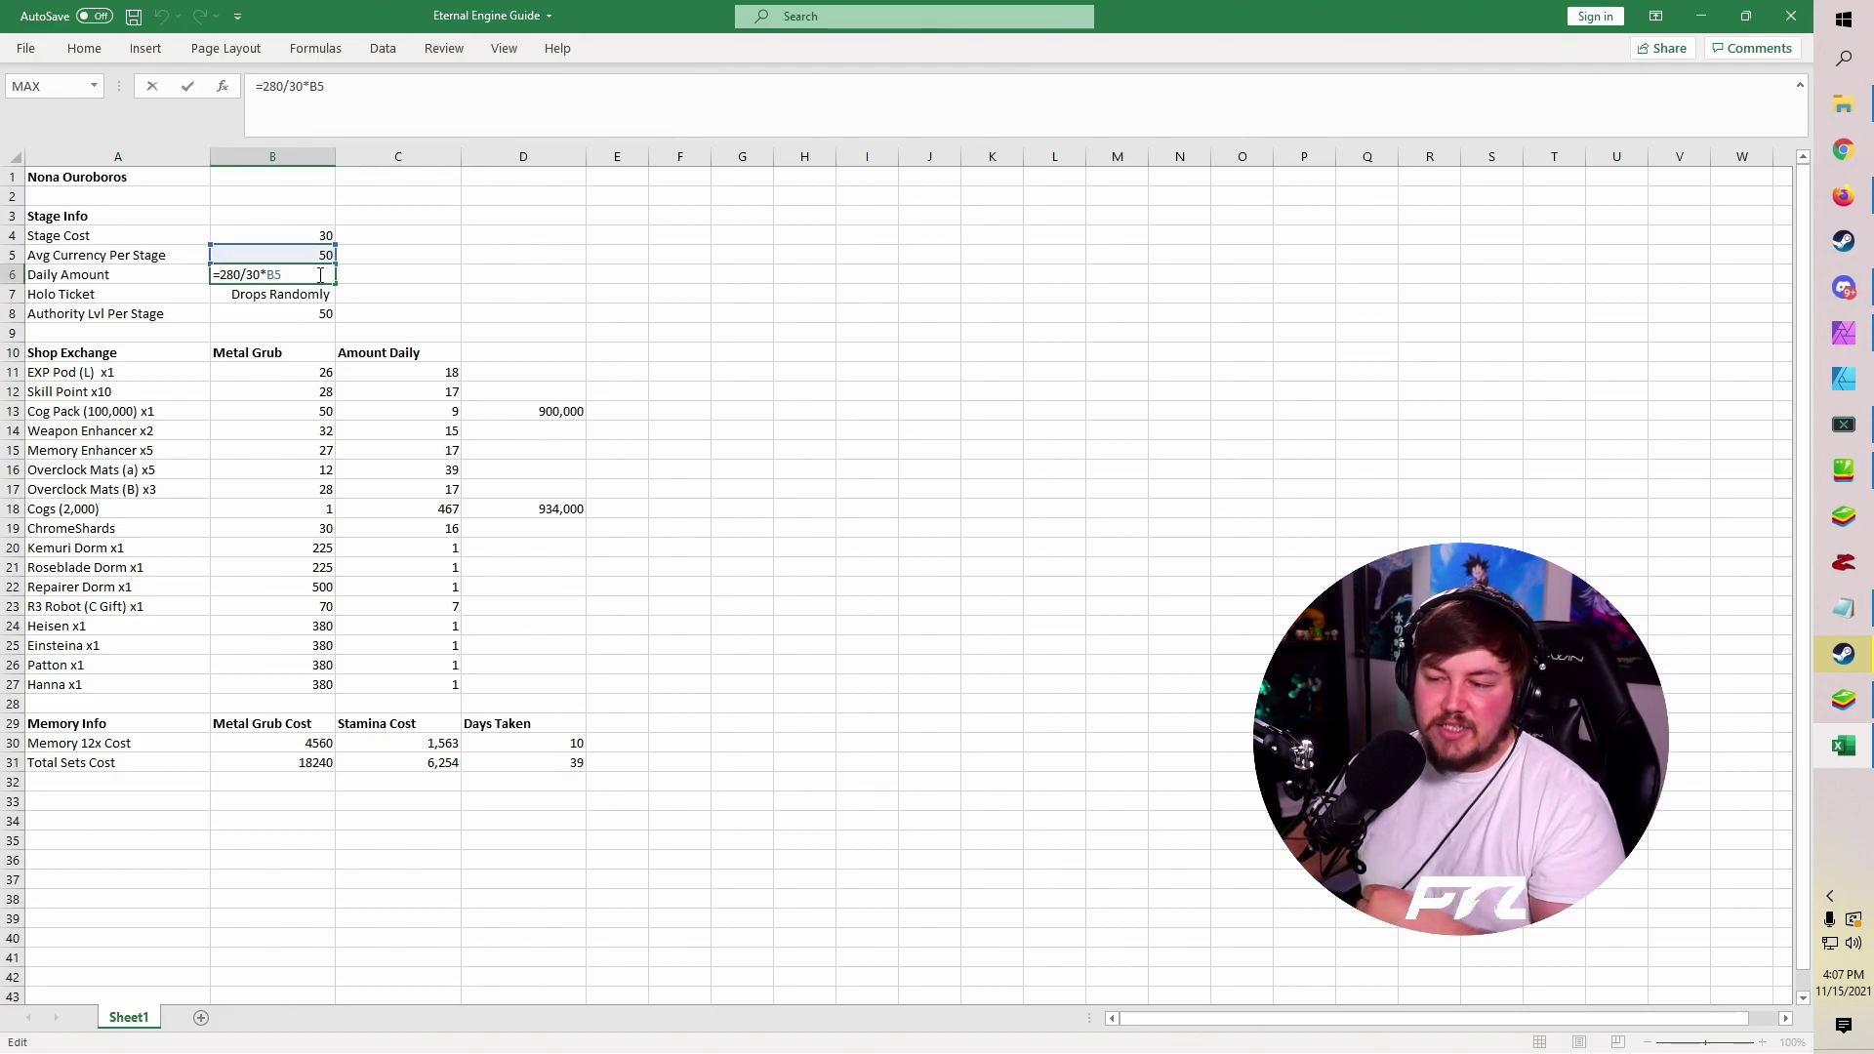
{"action": "key", "text": "Return"}
{"action": "scroll", "coordinate": [451, 681], "scroll_direction": "down", "scroll_amount": 2}
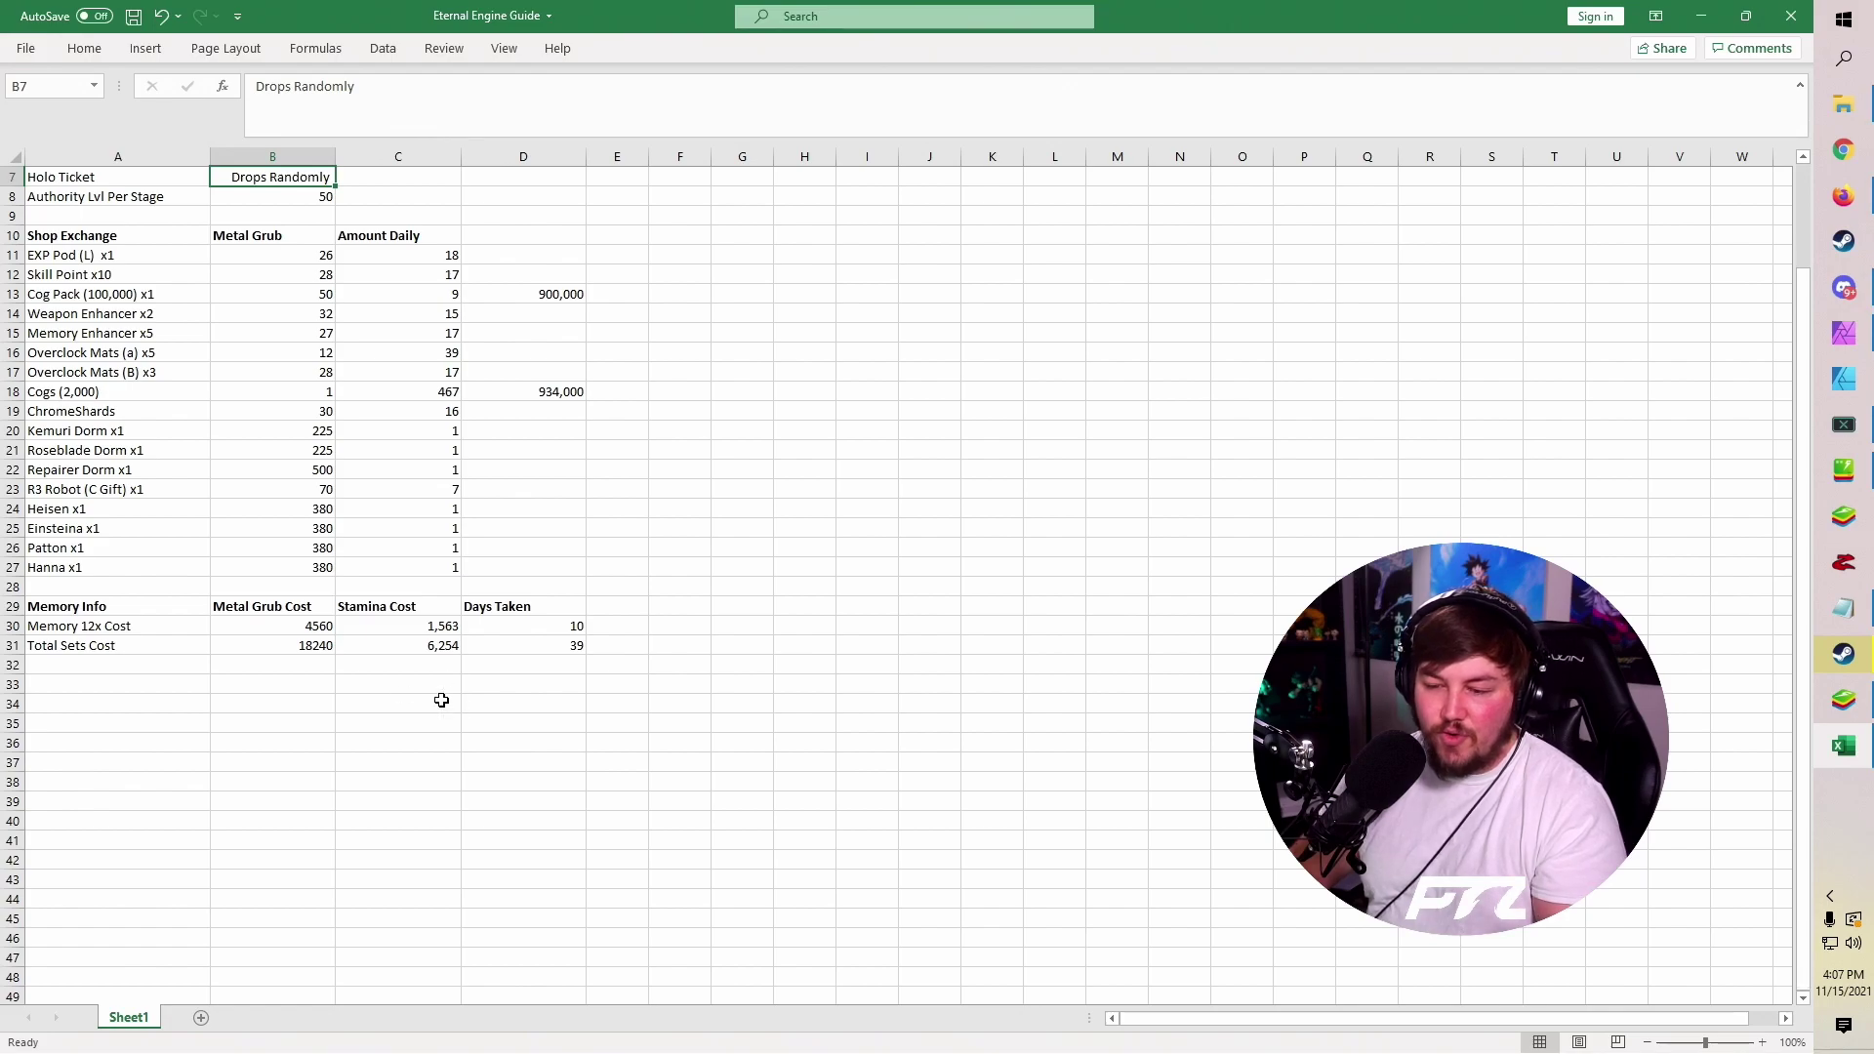
Highlight the names from the Memory Info heading up to Heisen x1, and select the empty cell above the heading
{"action": "left_click_drag", "start_coordinate": [62, 606], "coordinate": [63, 506]}
{"action": "left_click", "coordinate": [68, 606]}
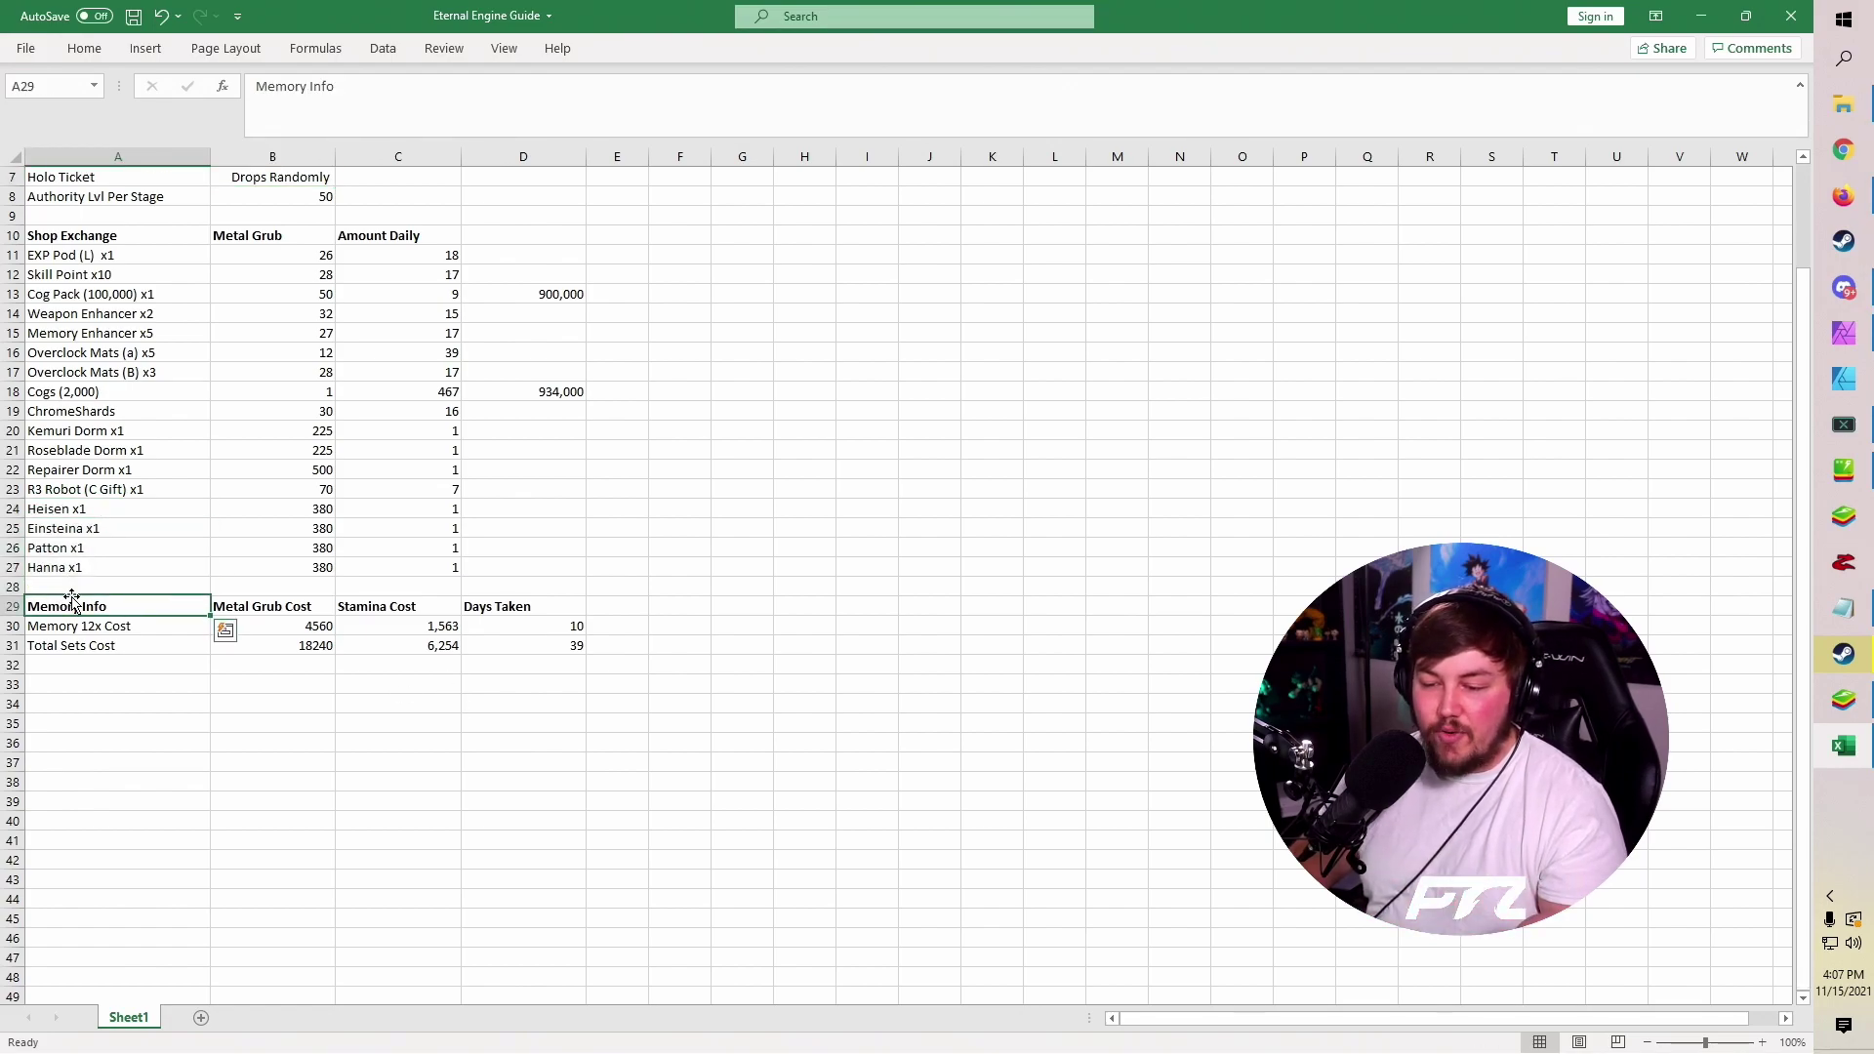
{"action": "left_click", "coordinate": [86, 590]}
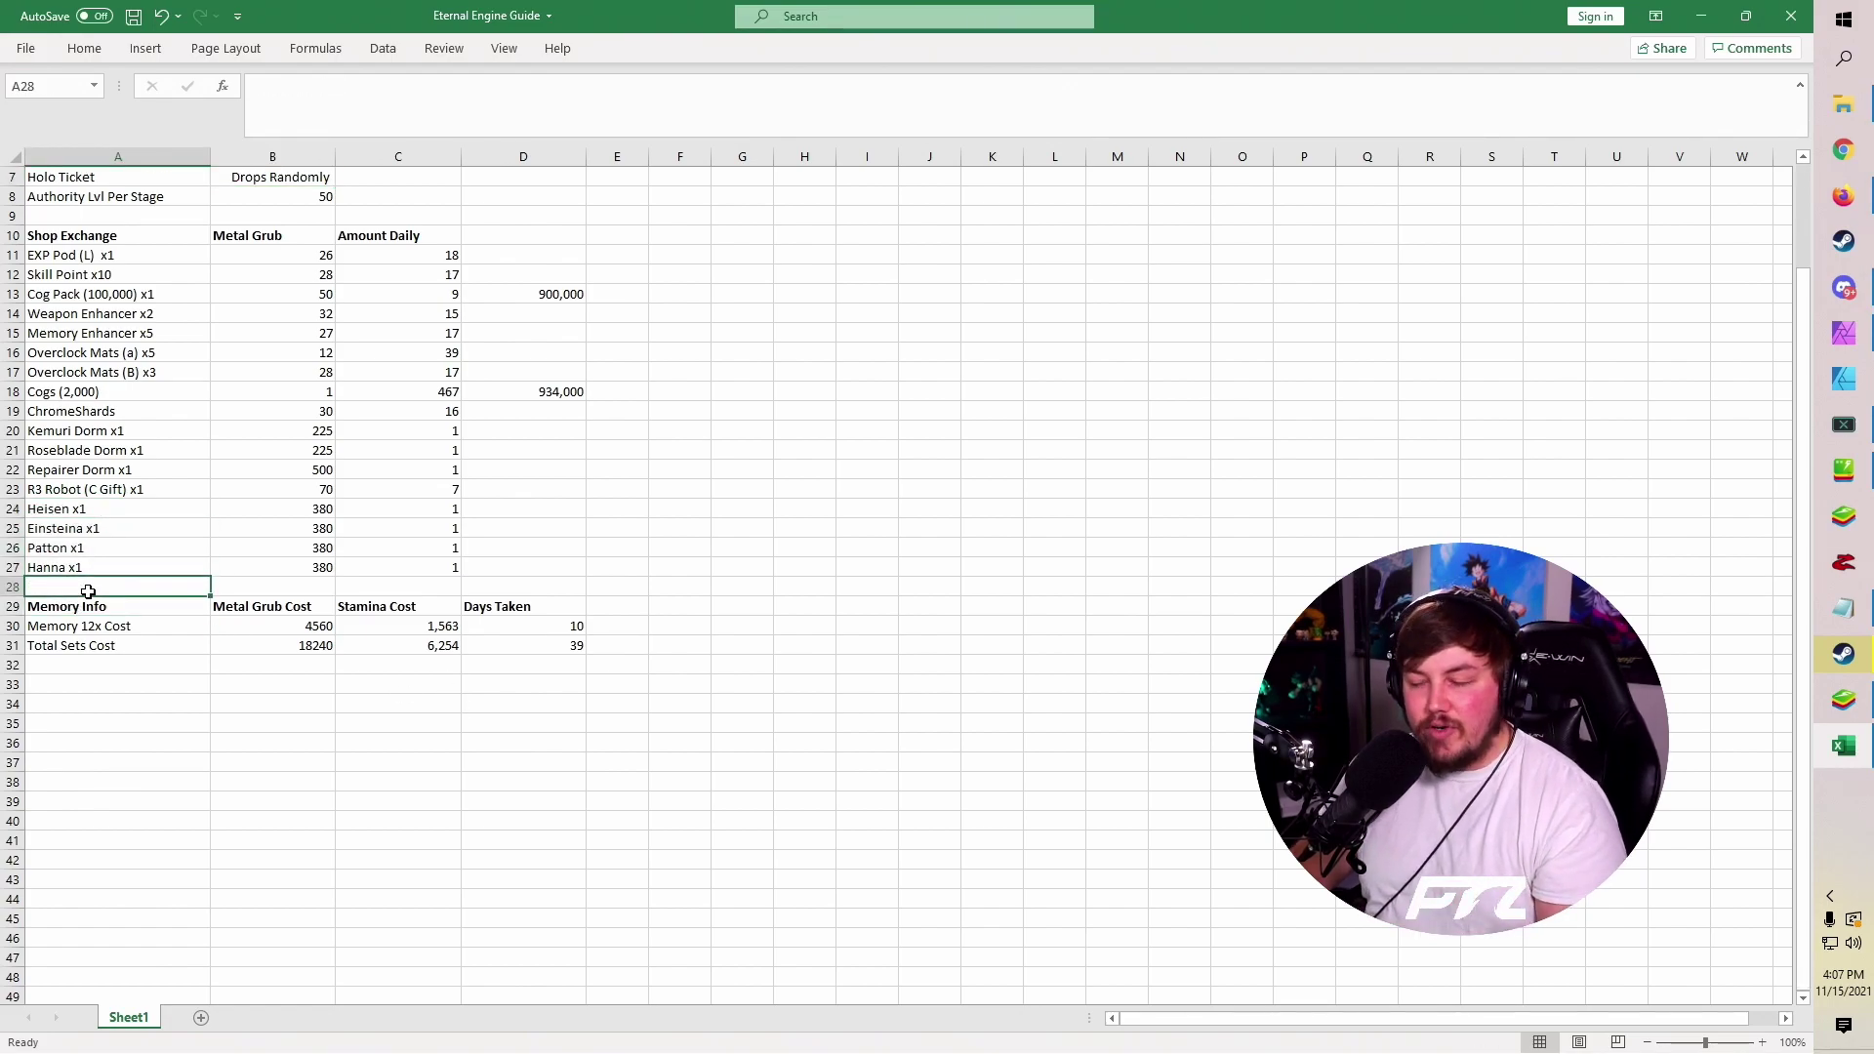
Highlight the Cogs (2,000) row and the Cog Pack (100,000) x1 row through their daily cog totals, and clear the highlight
{"action": "scroll", "coordinate": [224, 549], "scroll_direction": "up", "scroll_amount": 2}
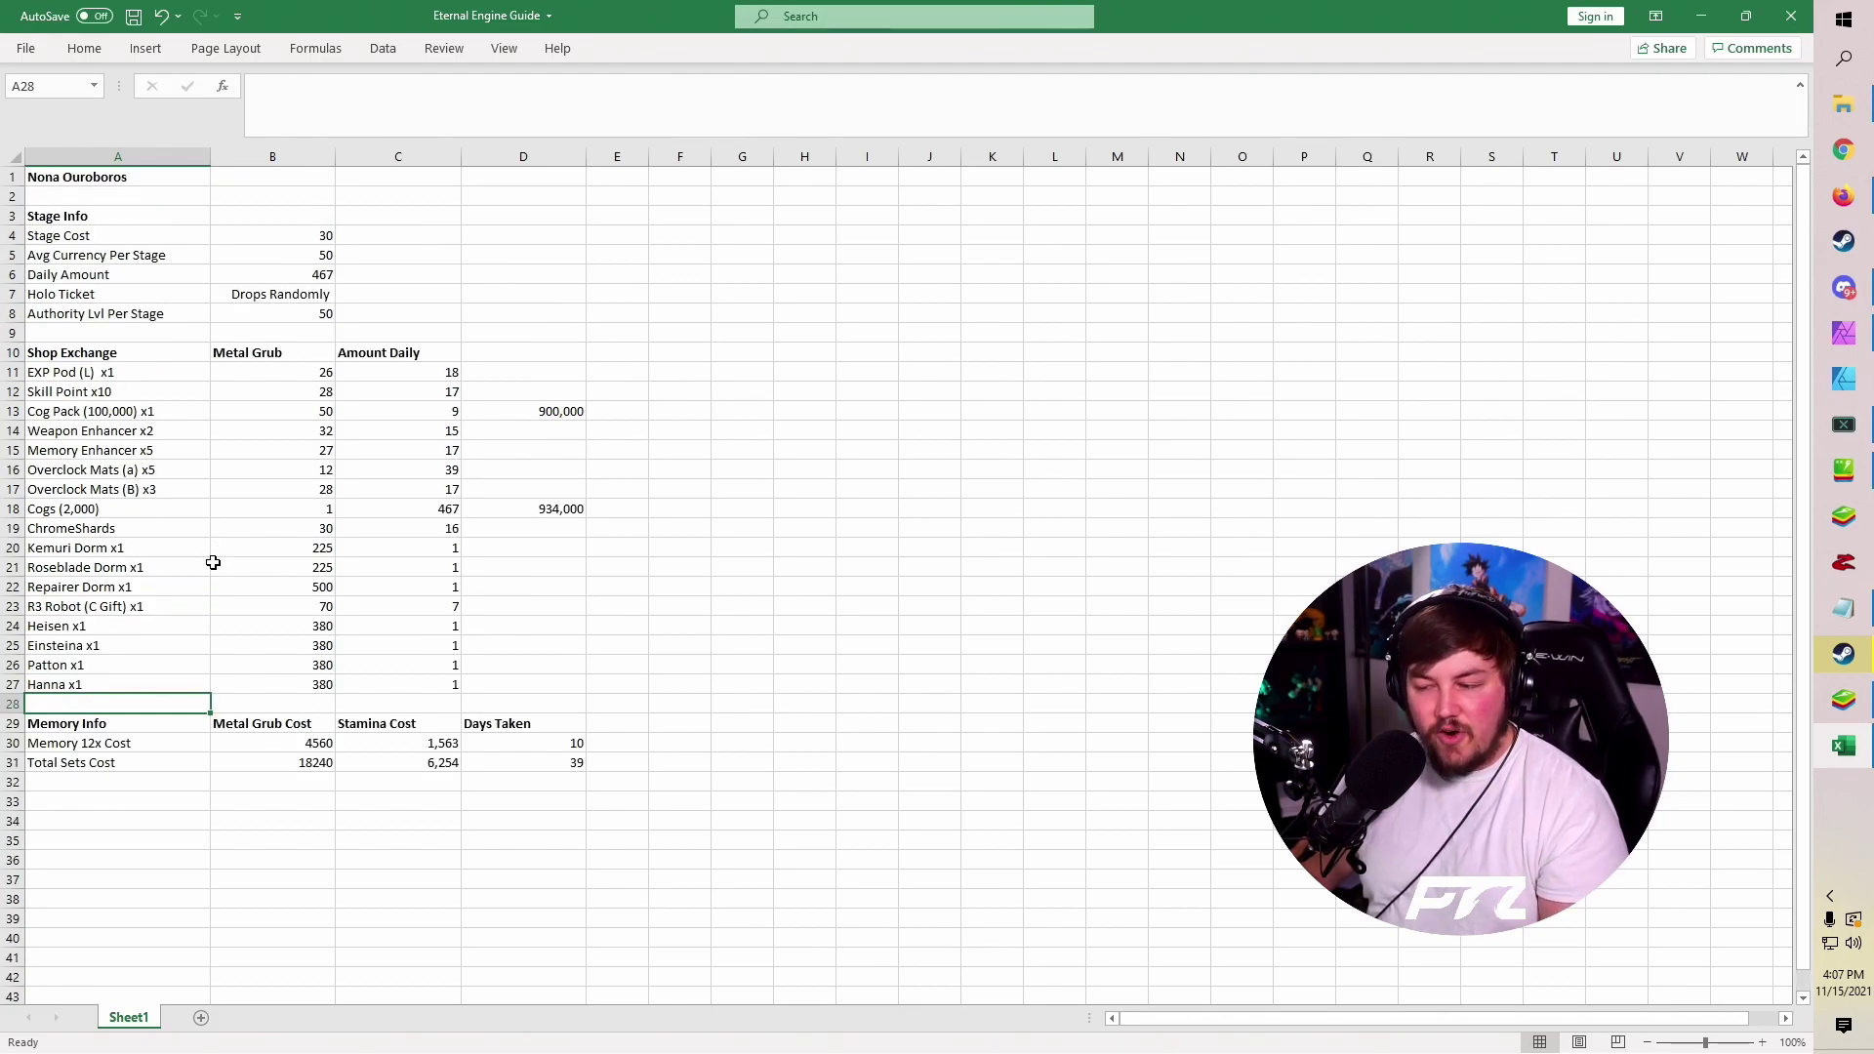
{"action": "left_click_drag", "start_coordinate": [111, 508], "coordinate": [556, 508]}
{"action": "left_click_drag", "start_coordinate": [92, 410], "coordinate": [566, 411]}
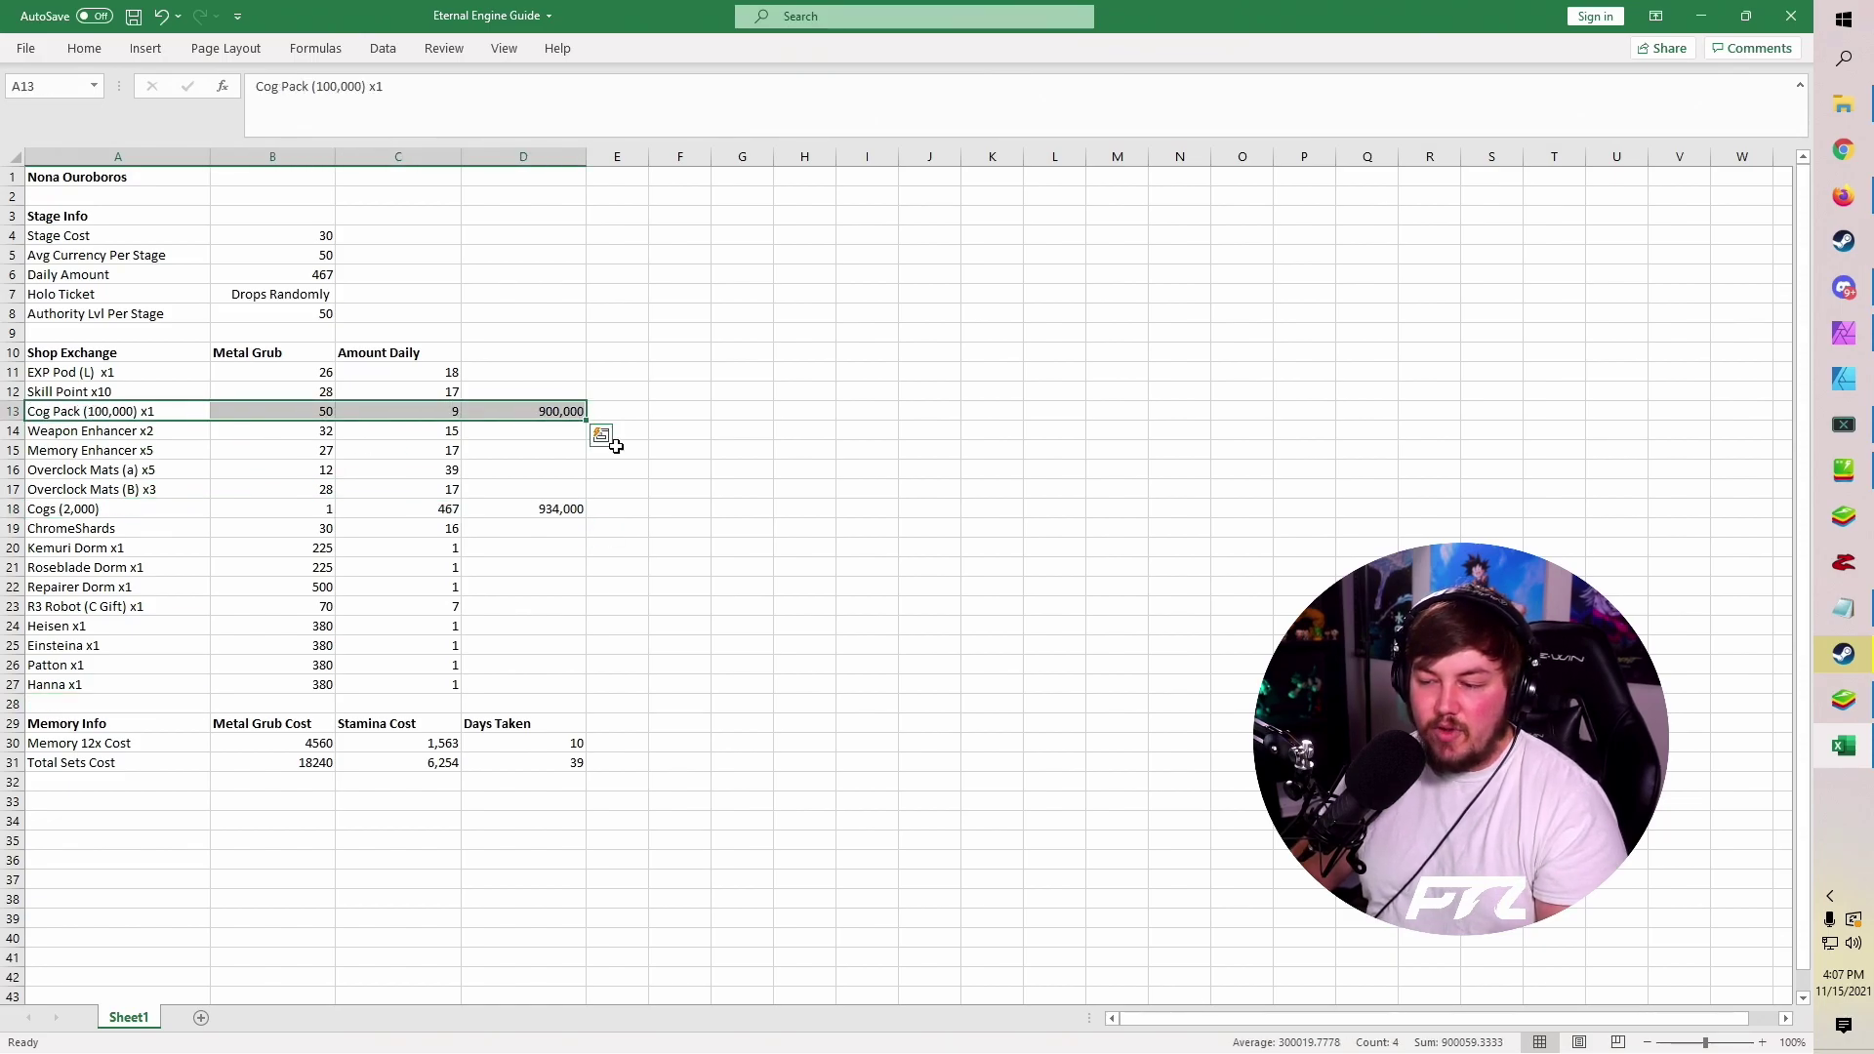
{"action": "left_click", "coordinate": [765, 647]}
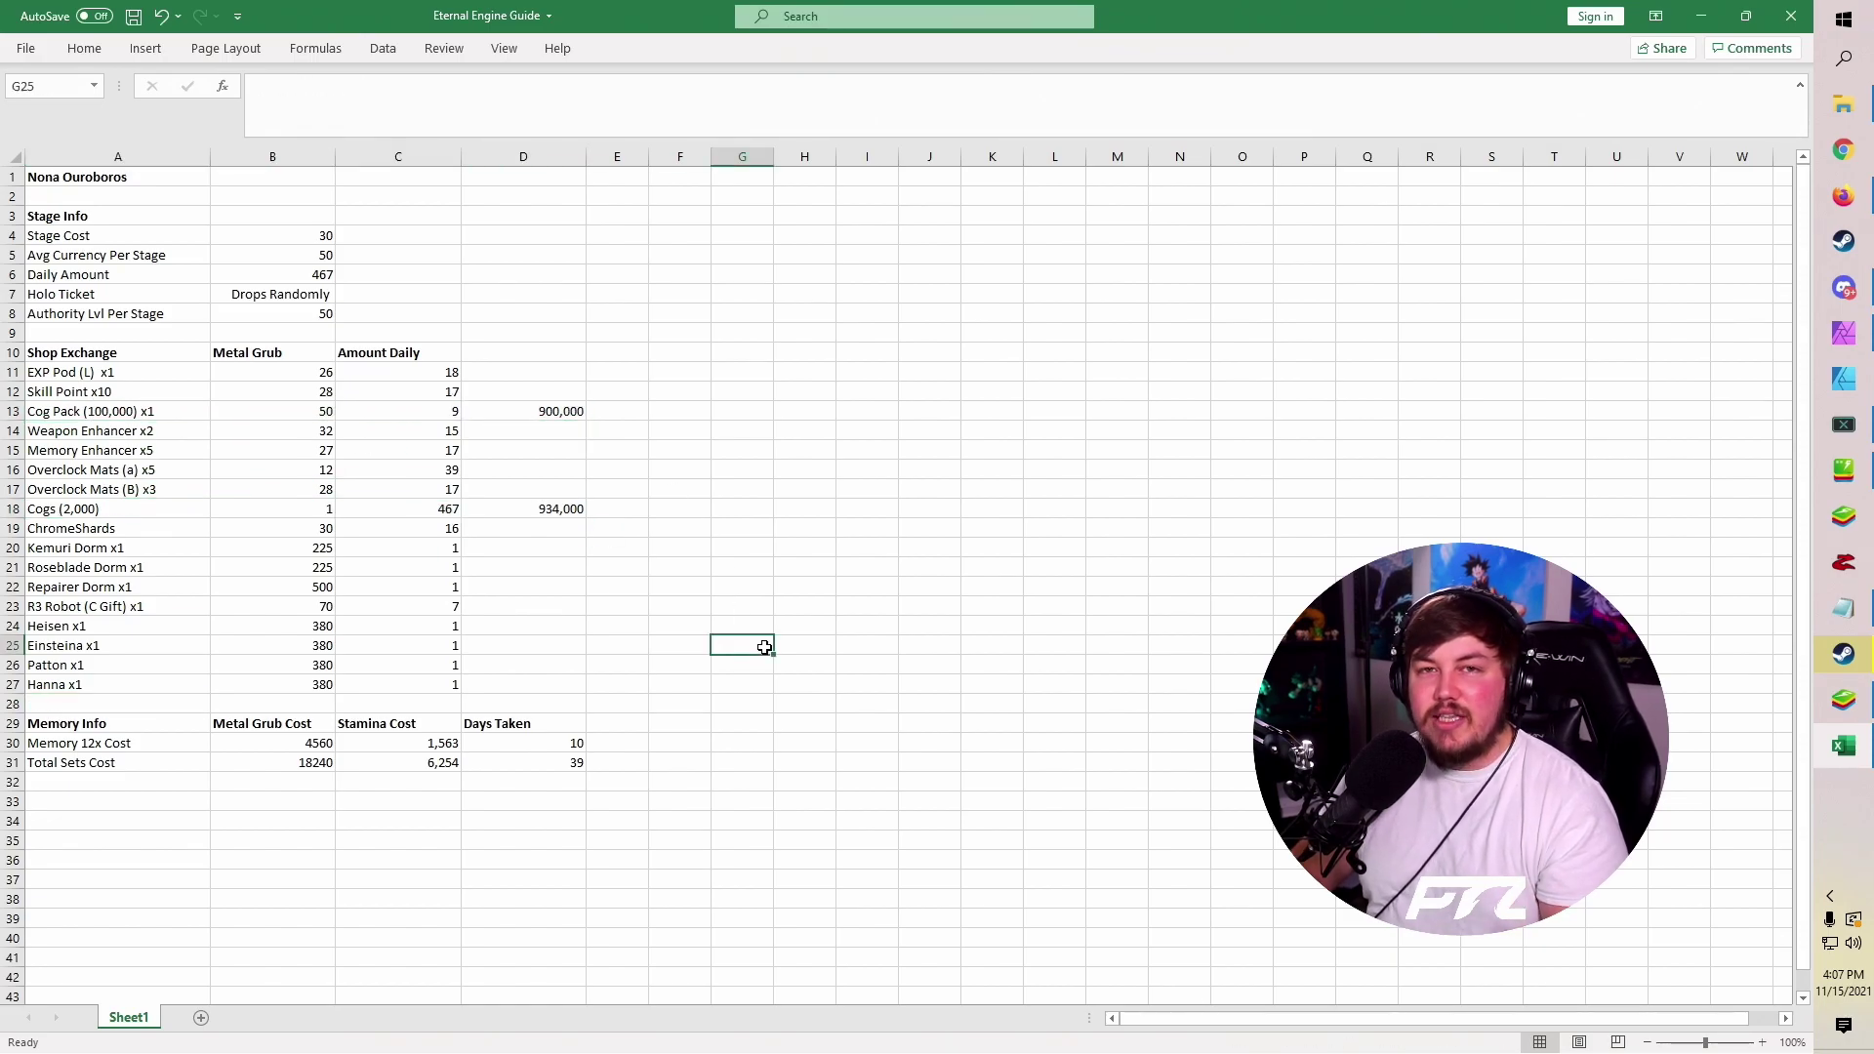